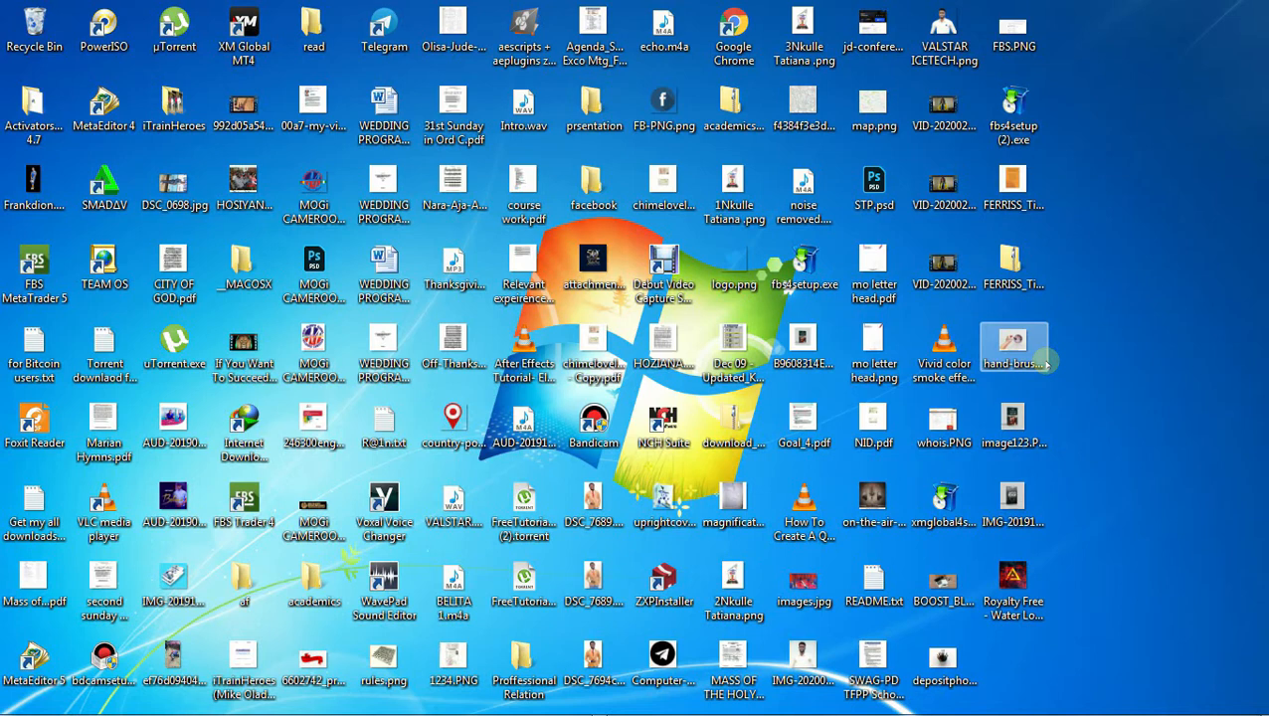
- Switch to Microsoft Word and create a new blank document
mouse_move(666, 706)
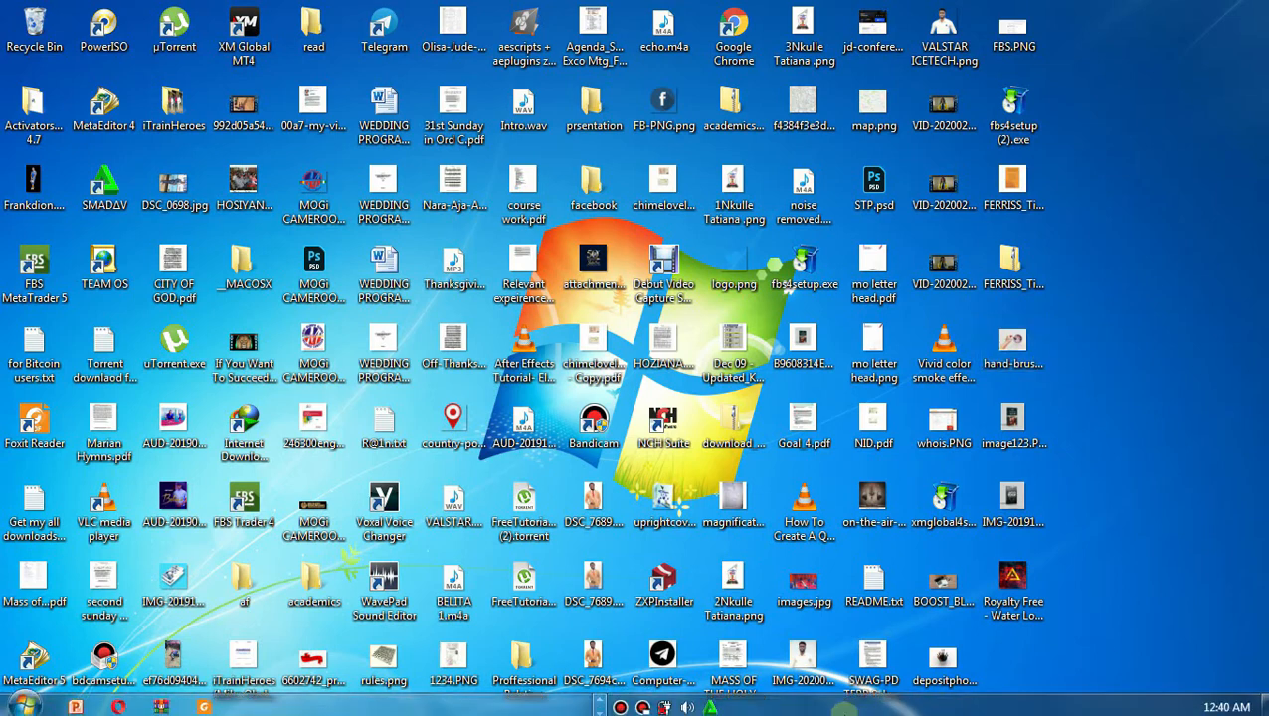
click(418, 703)
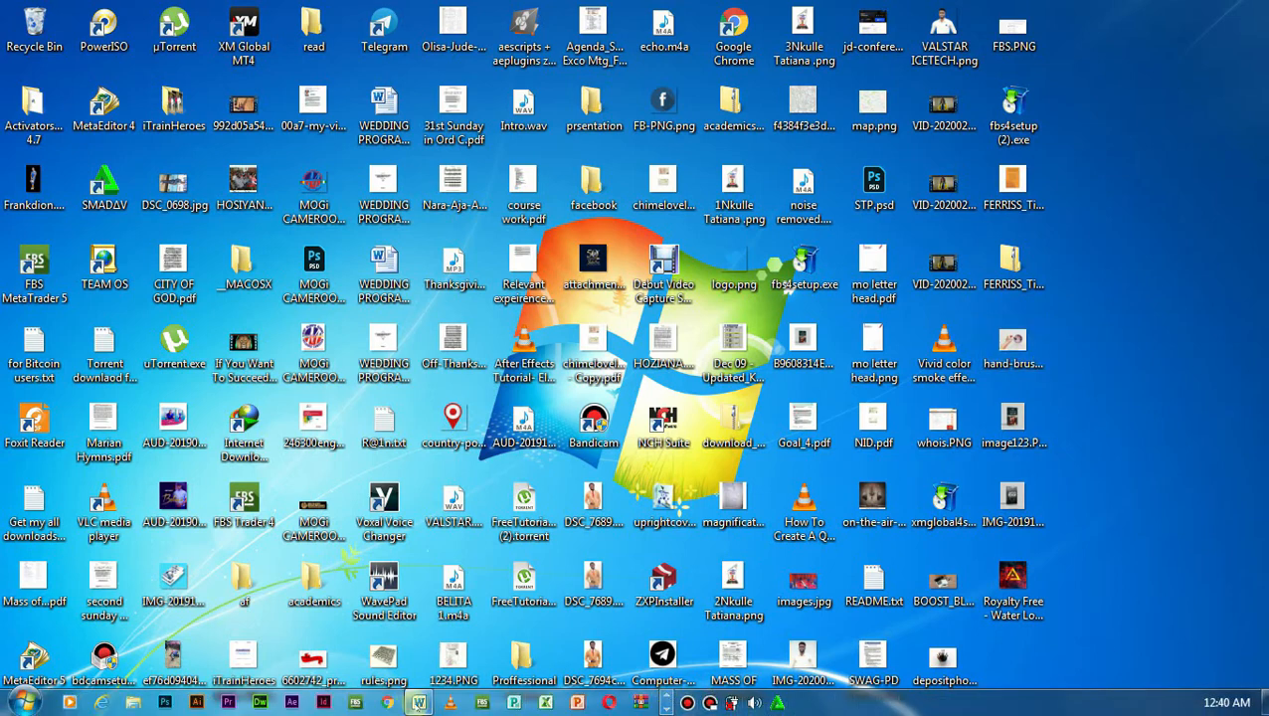
key(ctrl+n)
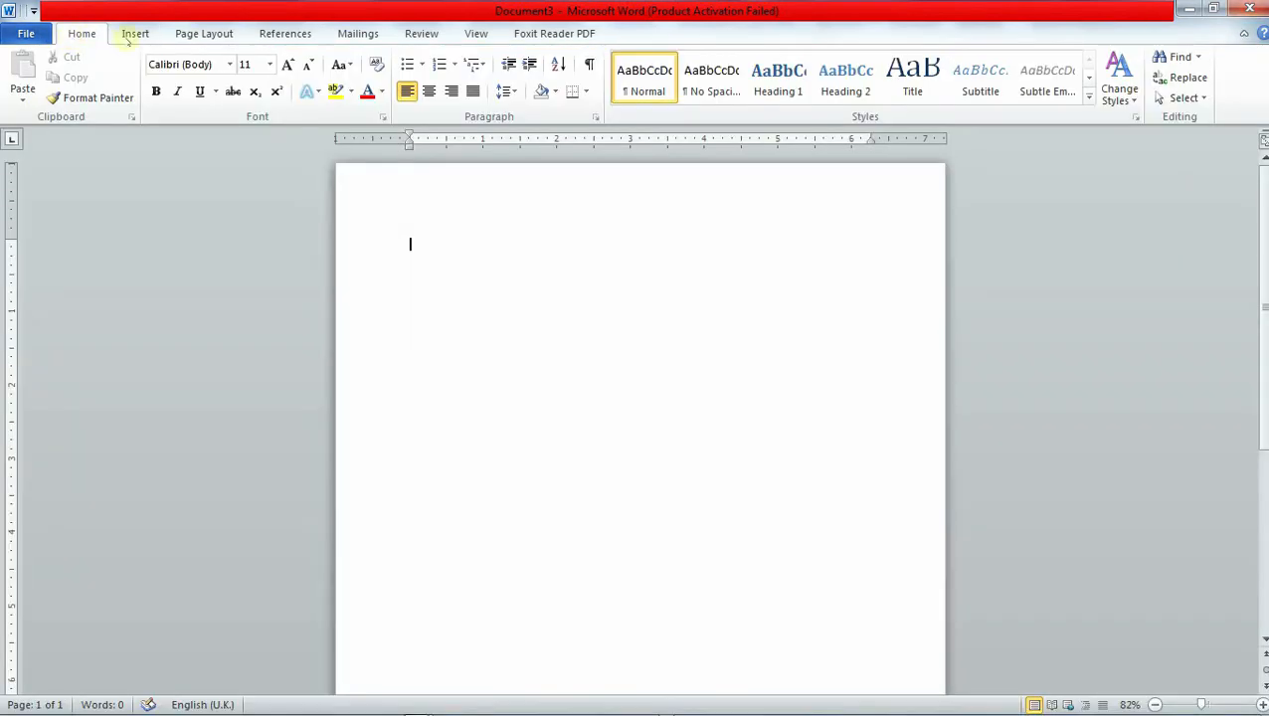
- Look through the command sets from Insert to Foxit Reader PDF, ending back at the Home commands
click(135, 34)
click(204, 34)
click(284, 34)
click(358, 33)
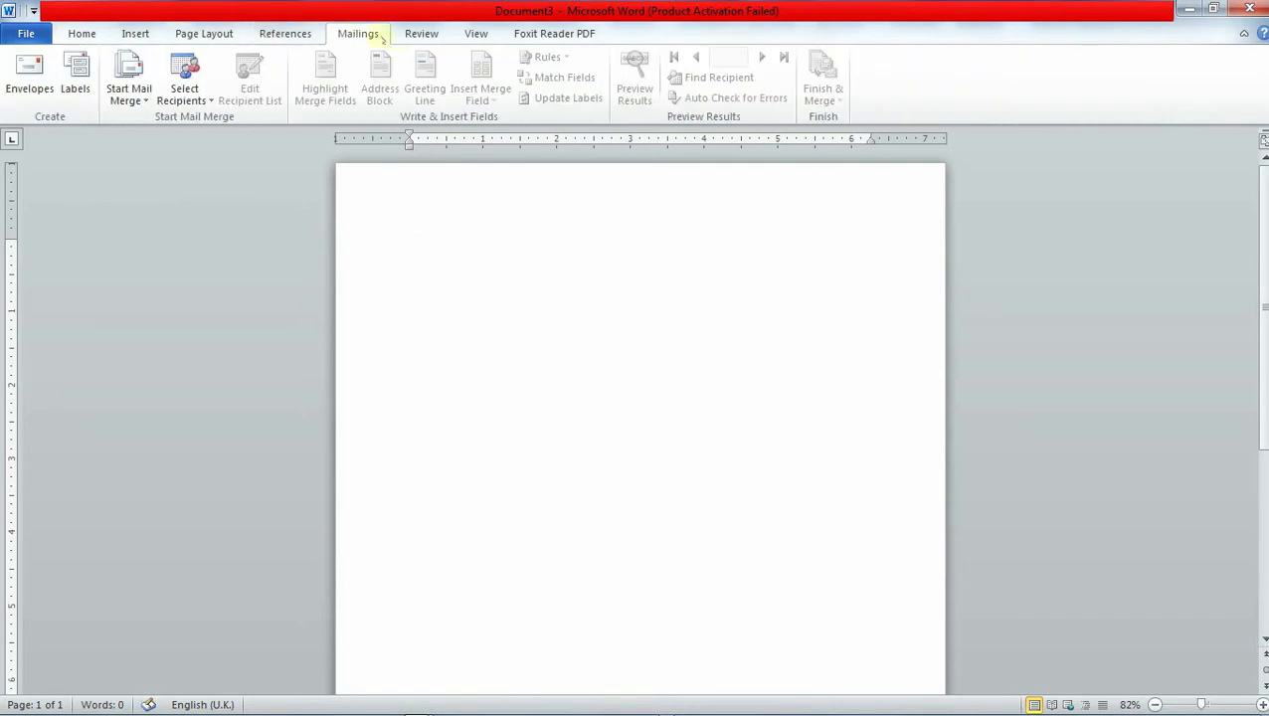
click(422, 34)
click(476, 33)
click(554, 34)
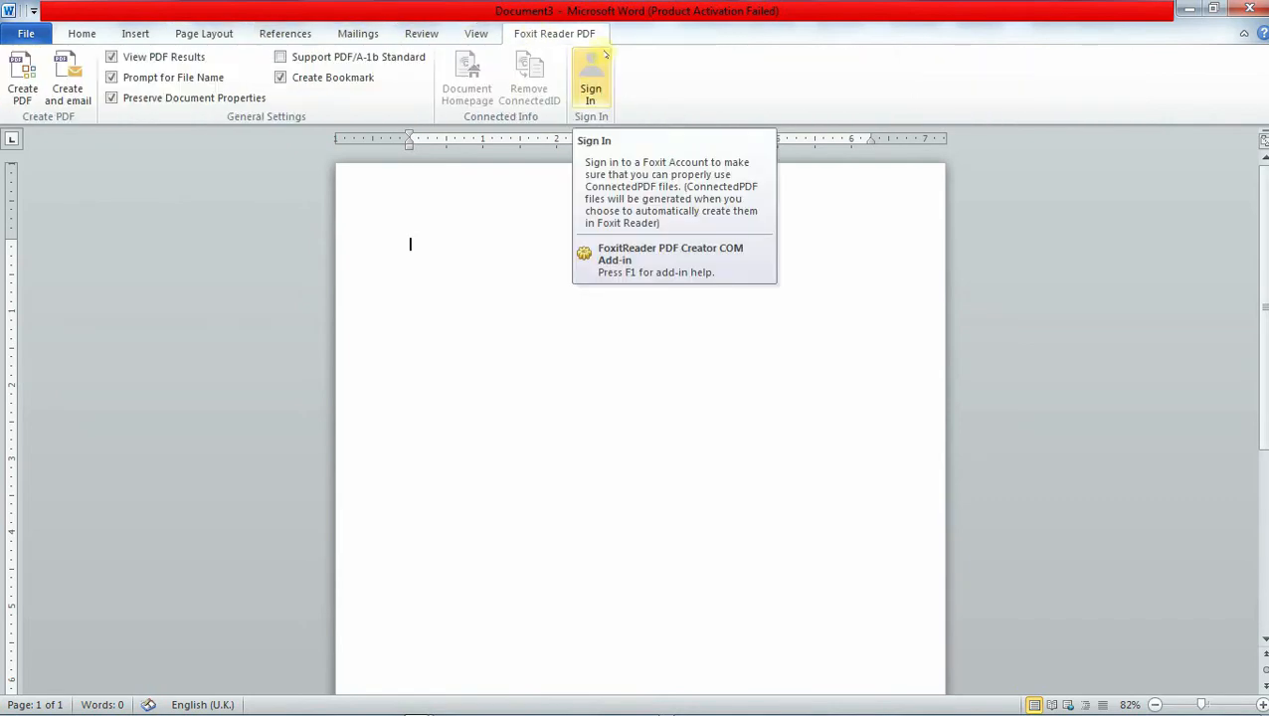
click(82, 34)
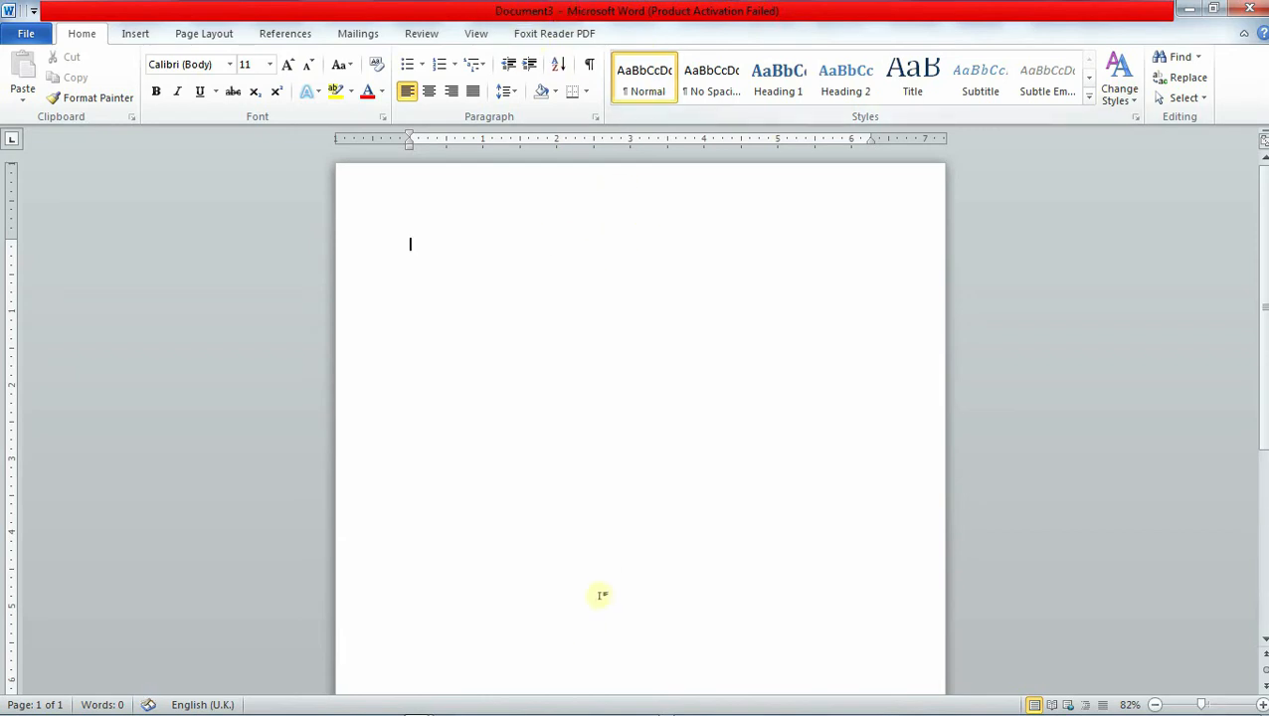
click(416, 702)
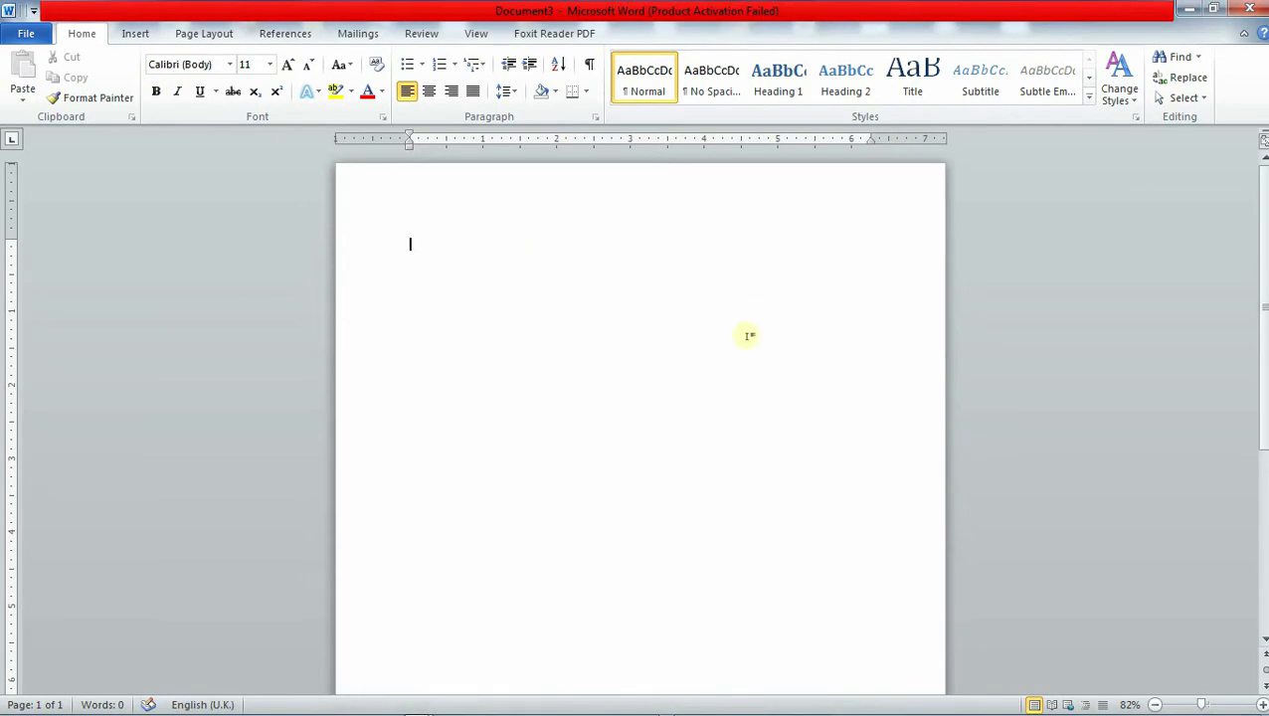
click(1188, 8)
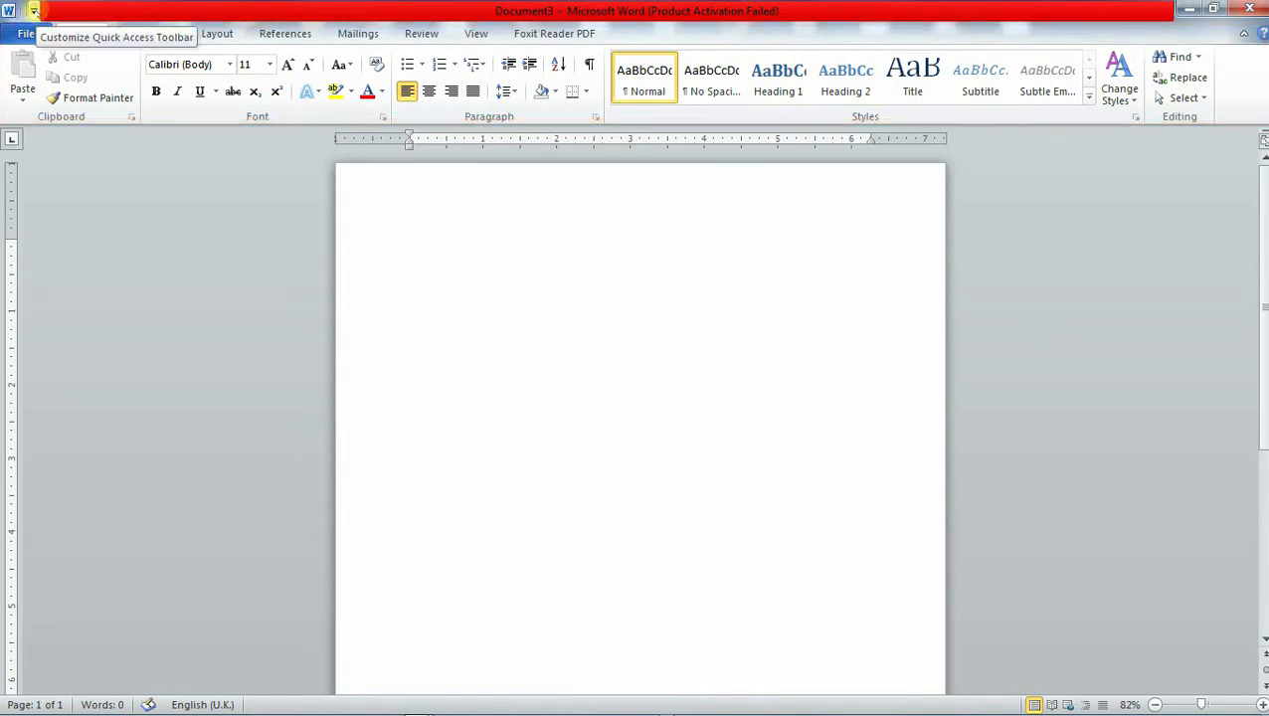
- Add the New, Open, Save, Undo and Redo commands to the Quick Access Toolbar
click(33, 10)
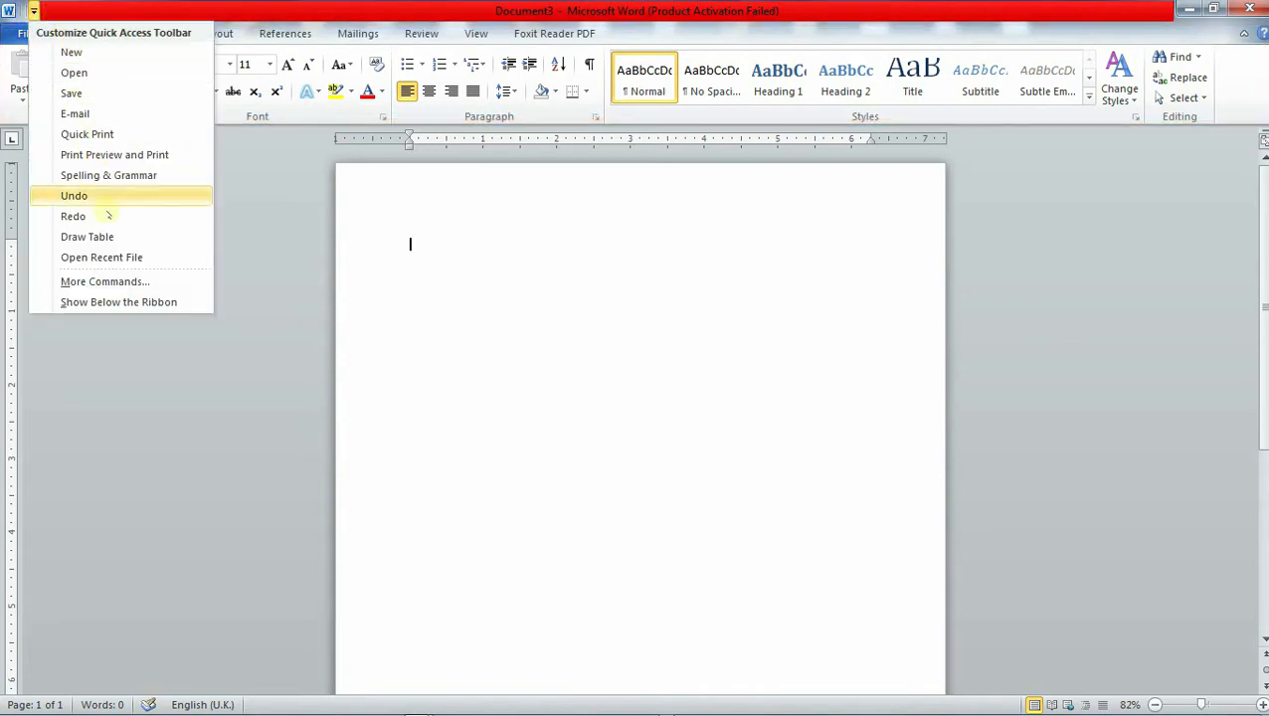
click(87, 49)
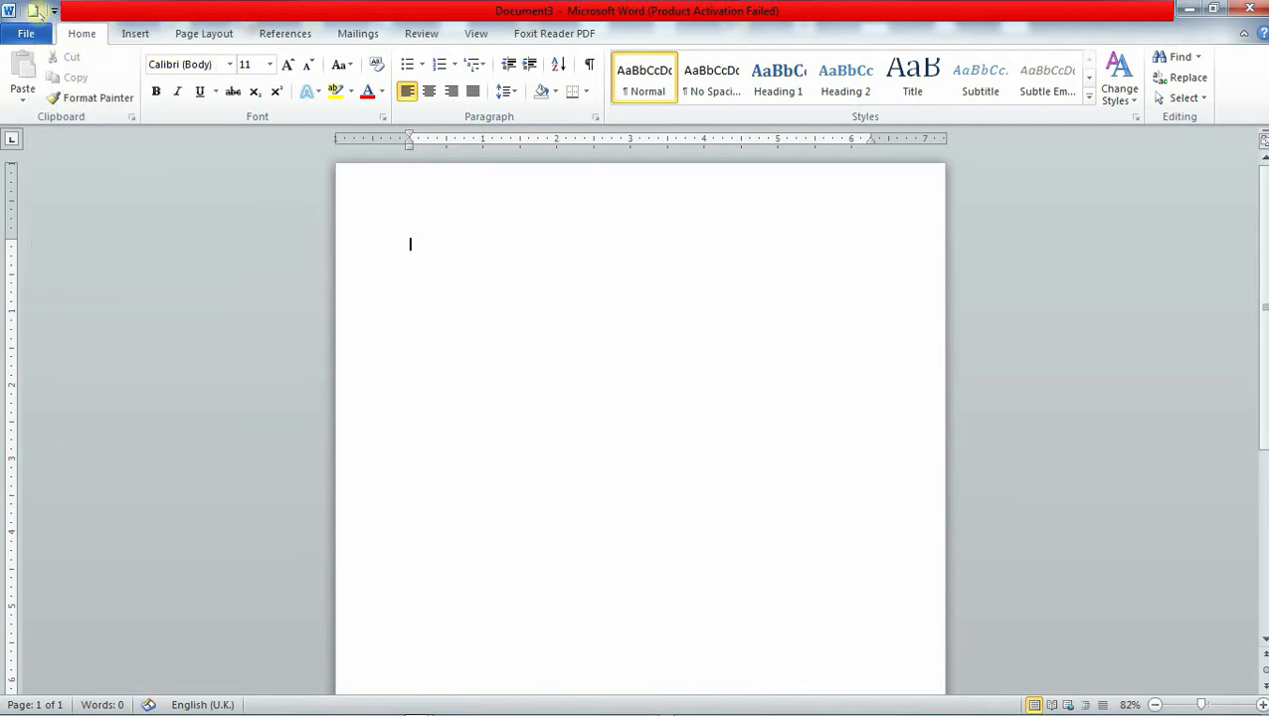
click(54, 12)
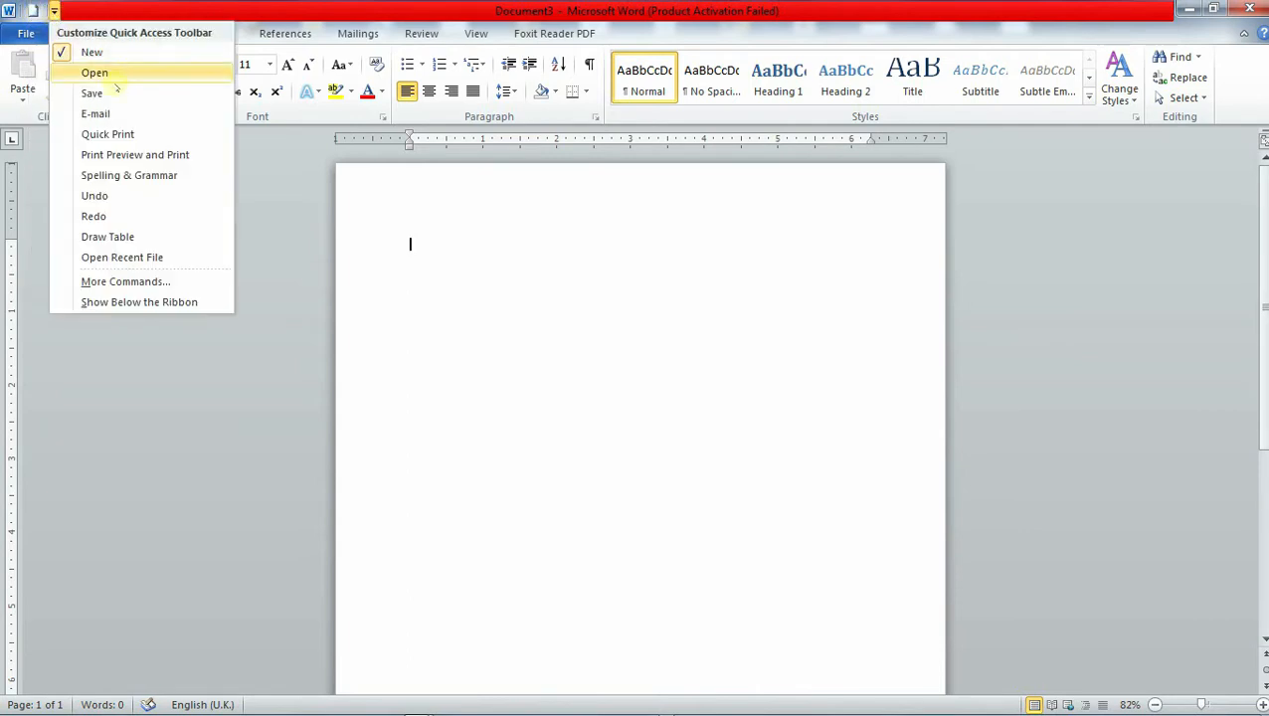
click(112, 73)
click(75, 11)
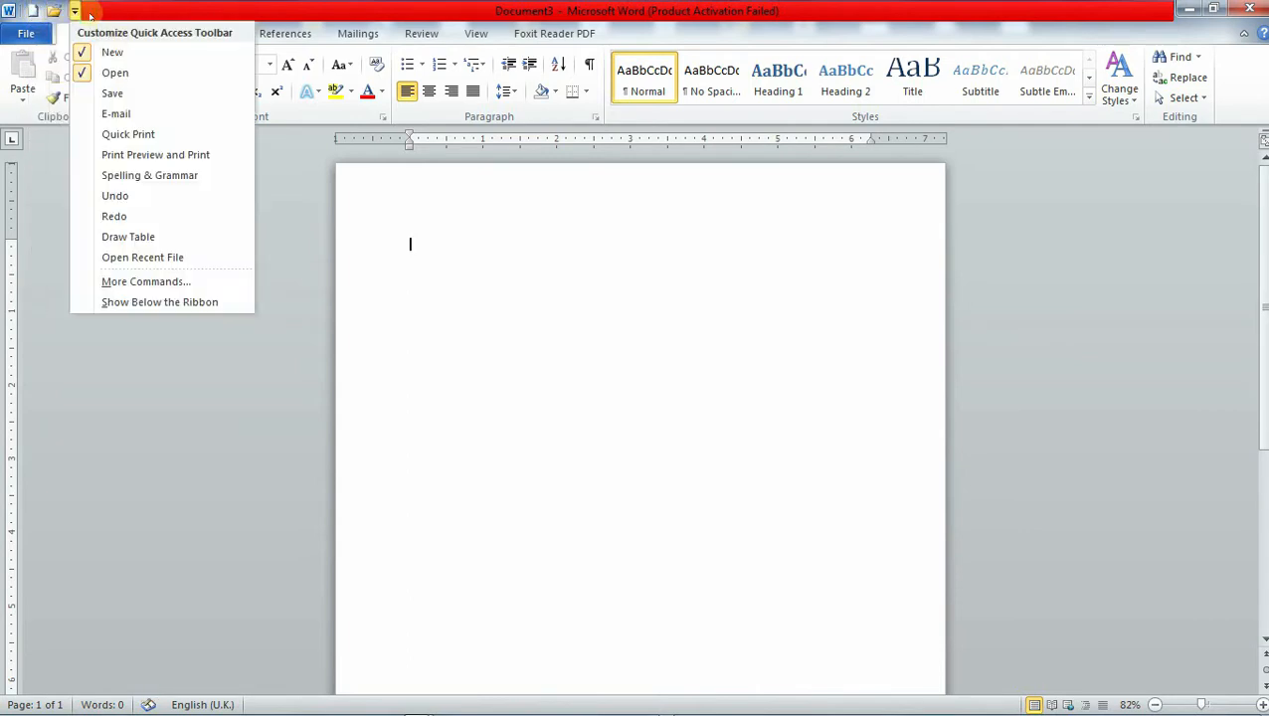
click(157, 94)
click(96, 11)
click(156, 197)
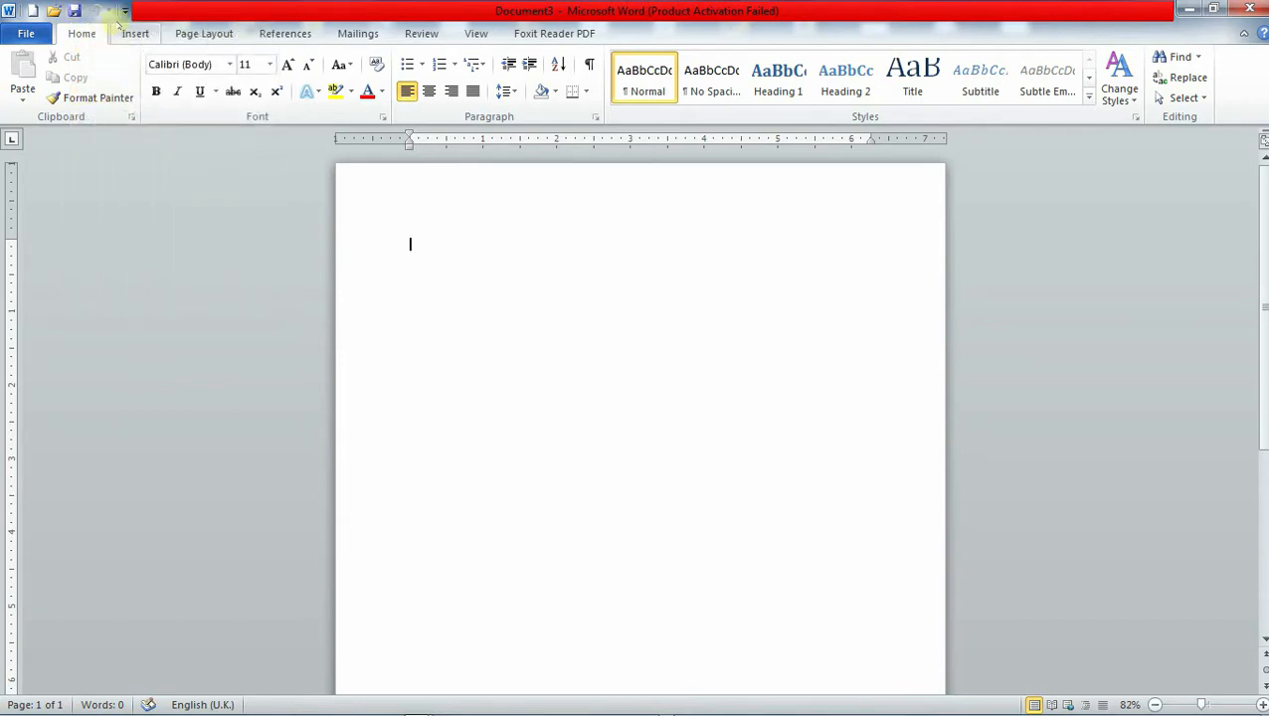
click(120, 11)
click(134, 216)
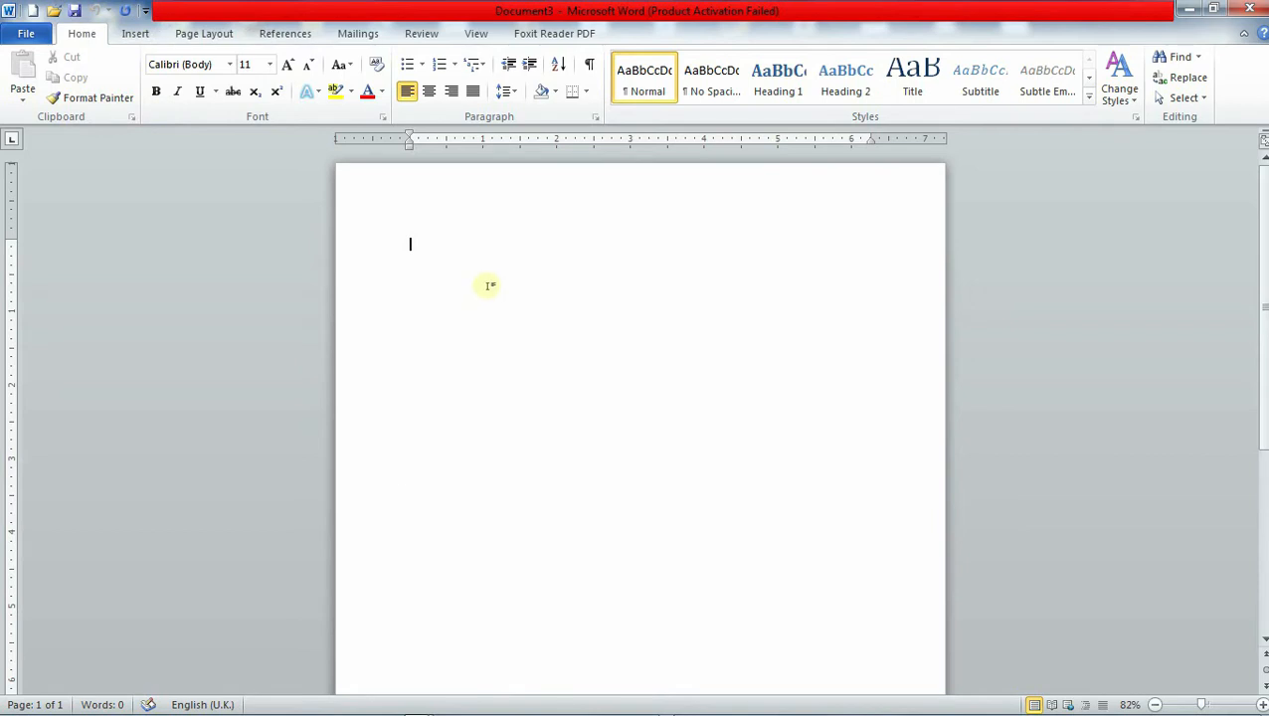
- View the blank document's information page and file commands, and return to the Home commands
click(26, 33)
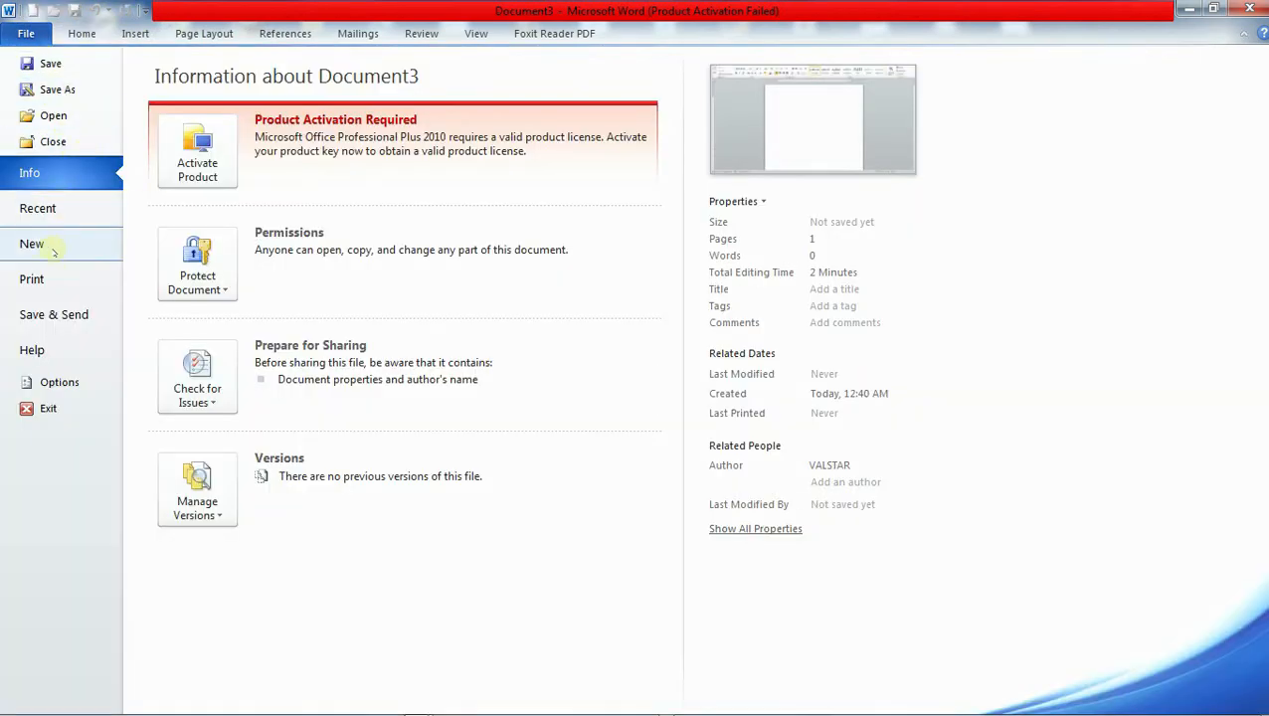
click(82, 32)
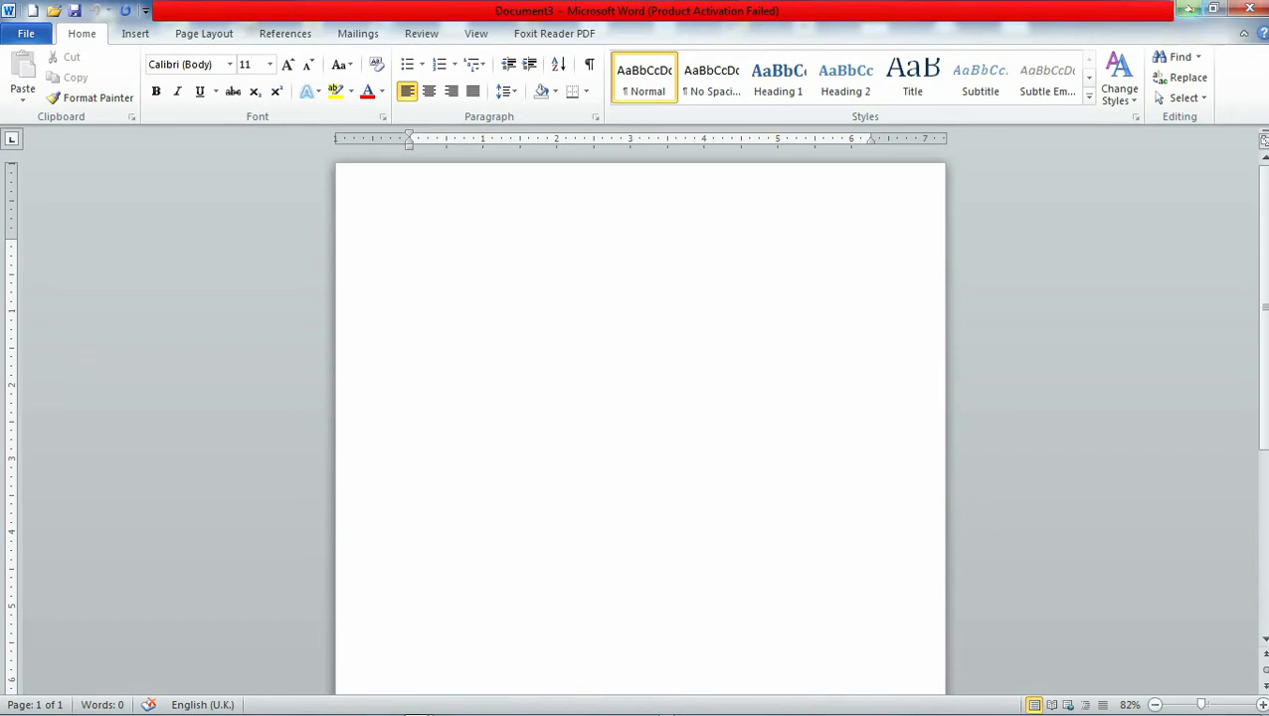
- Minimise the blank document's window to the desktop and bring it back up
click(1188, 9)
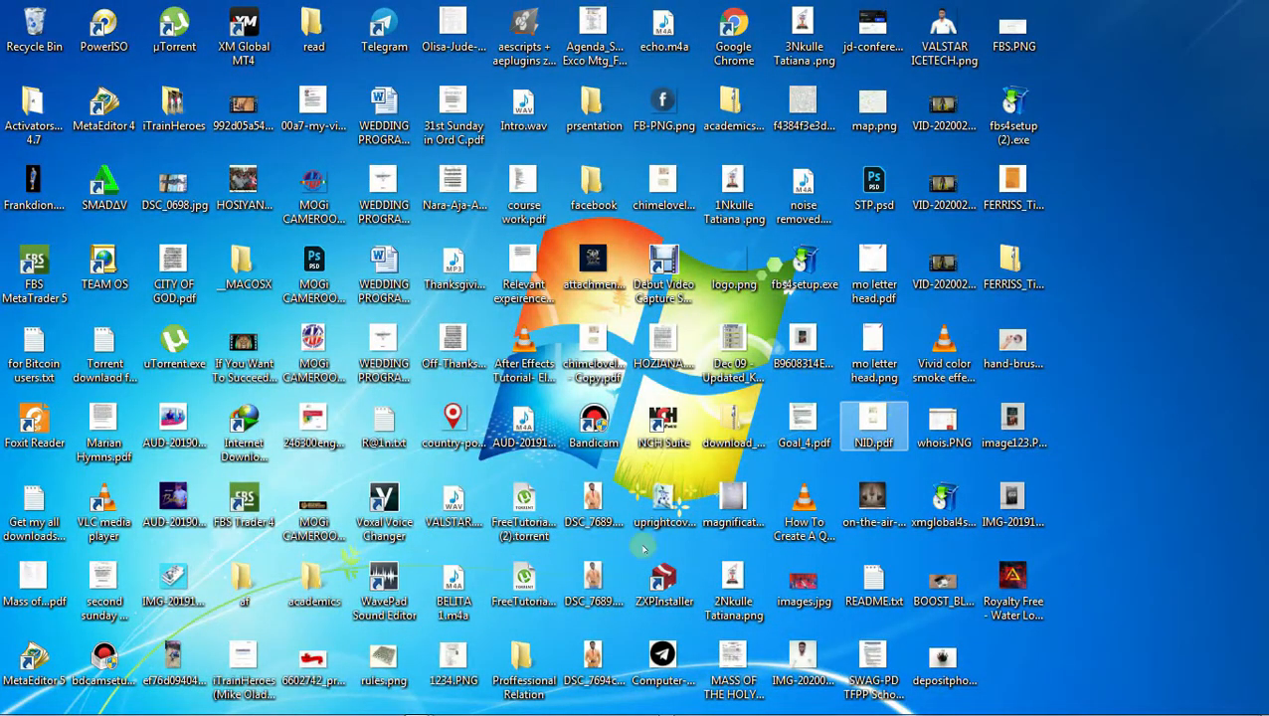
mouse_move(413, 696)
click(522, 597)
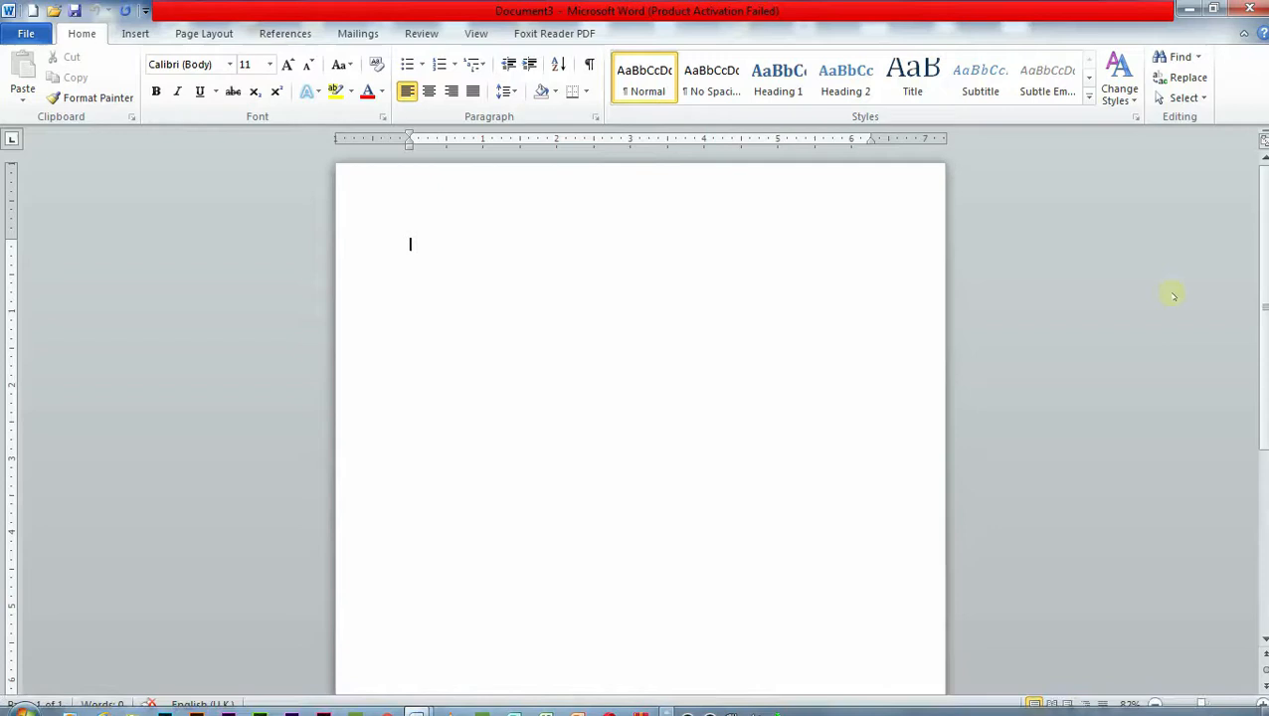
- Restore the blank document's window from full screen and resize it to fill the left half of the desktop
click(1214, 10)
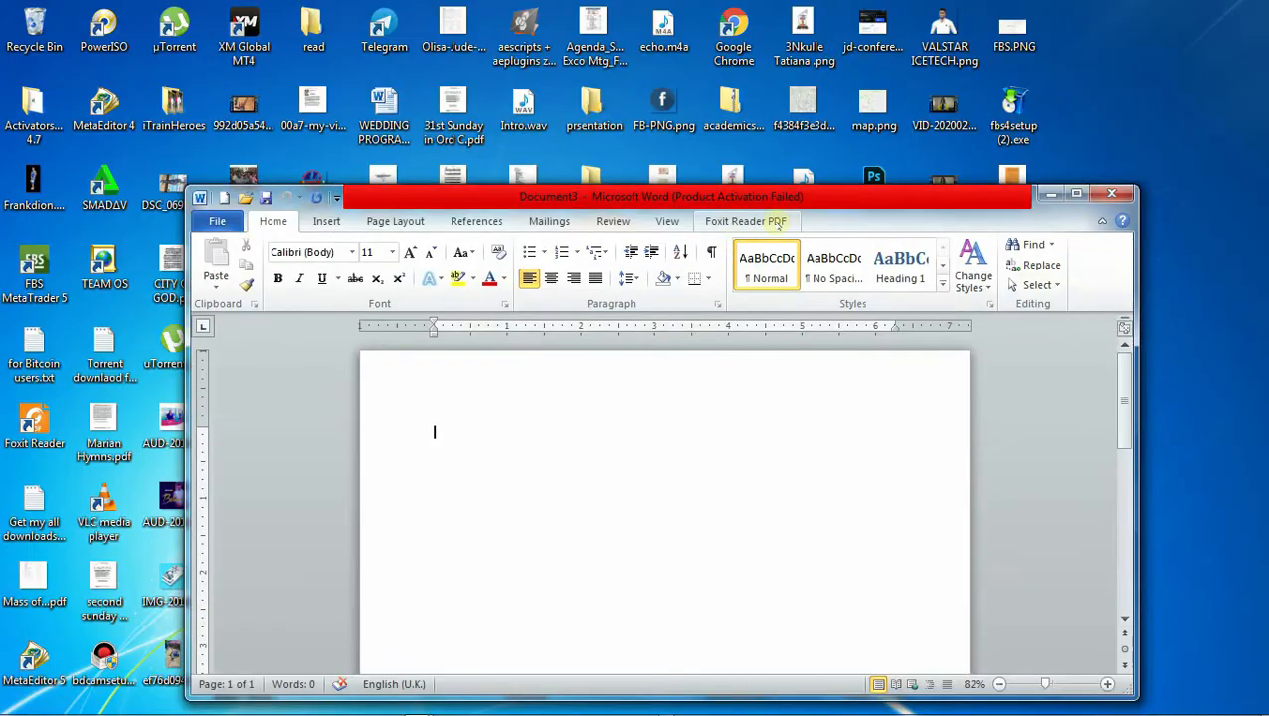
drag(800, 194, 624, 16)
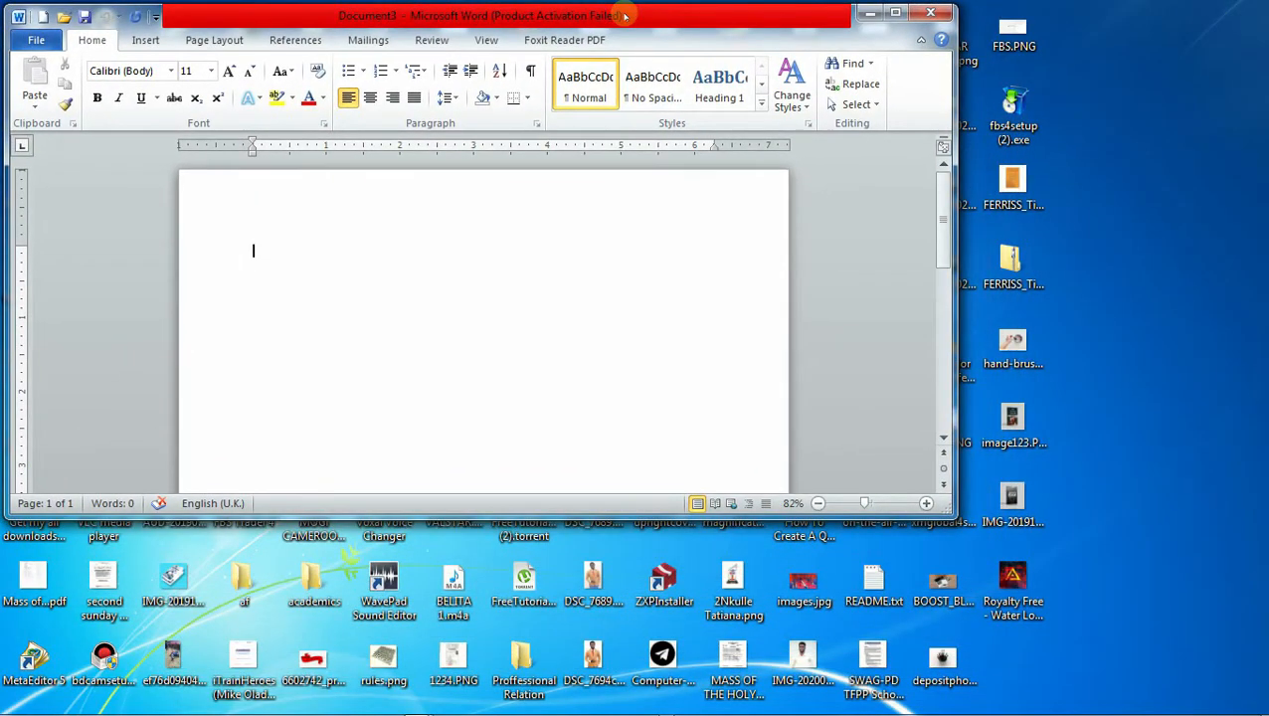
drag(953, 515, 699, 712)
- Bring up CAP01 VIDEO REVIEW.docx and resize its window to fill the space beside the blank document
mouse_move(416, 702)
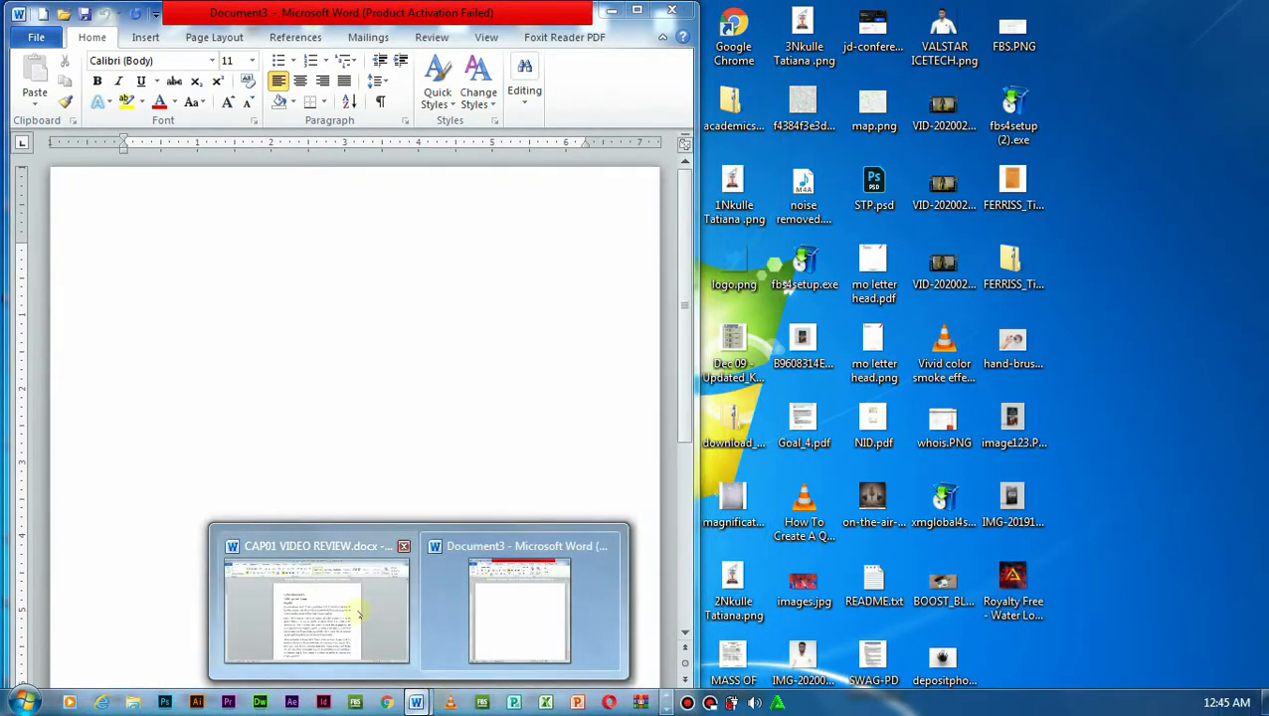
click(309, 602)
drag(164, 360, 697, 362)
drag(977, 180, 981, 17)
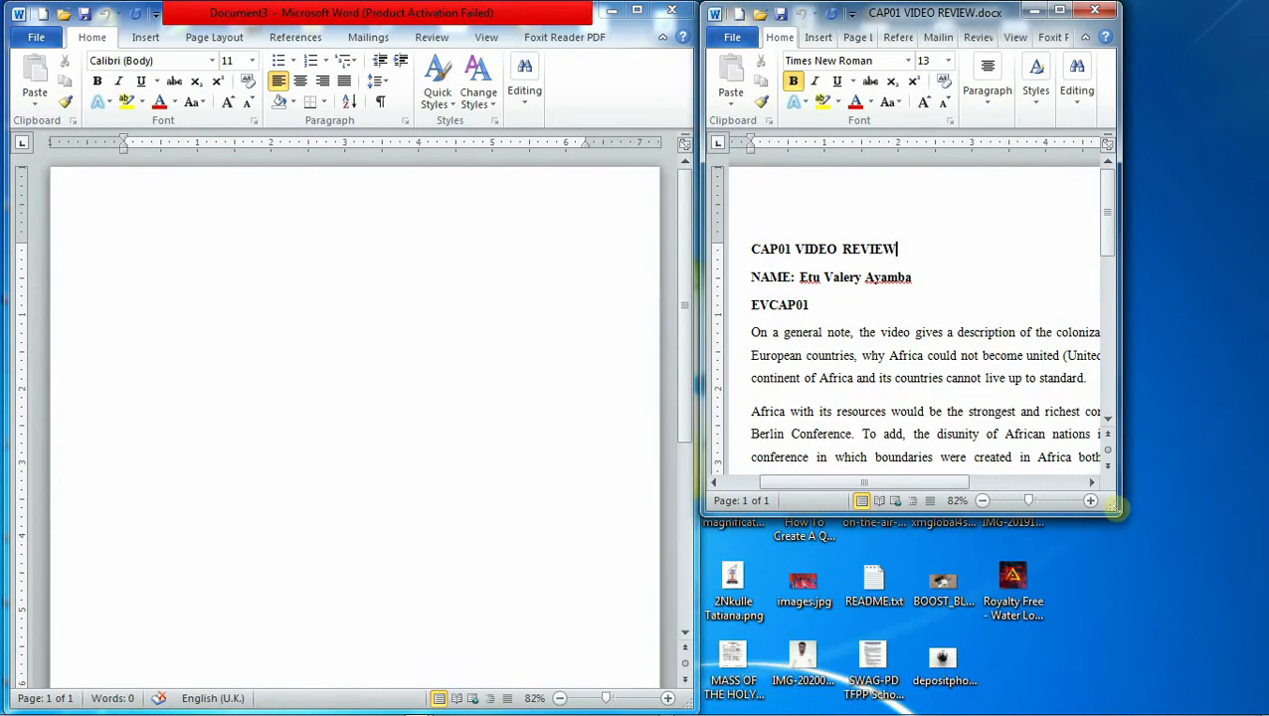
drag(1119, 514, 1249, 712)
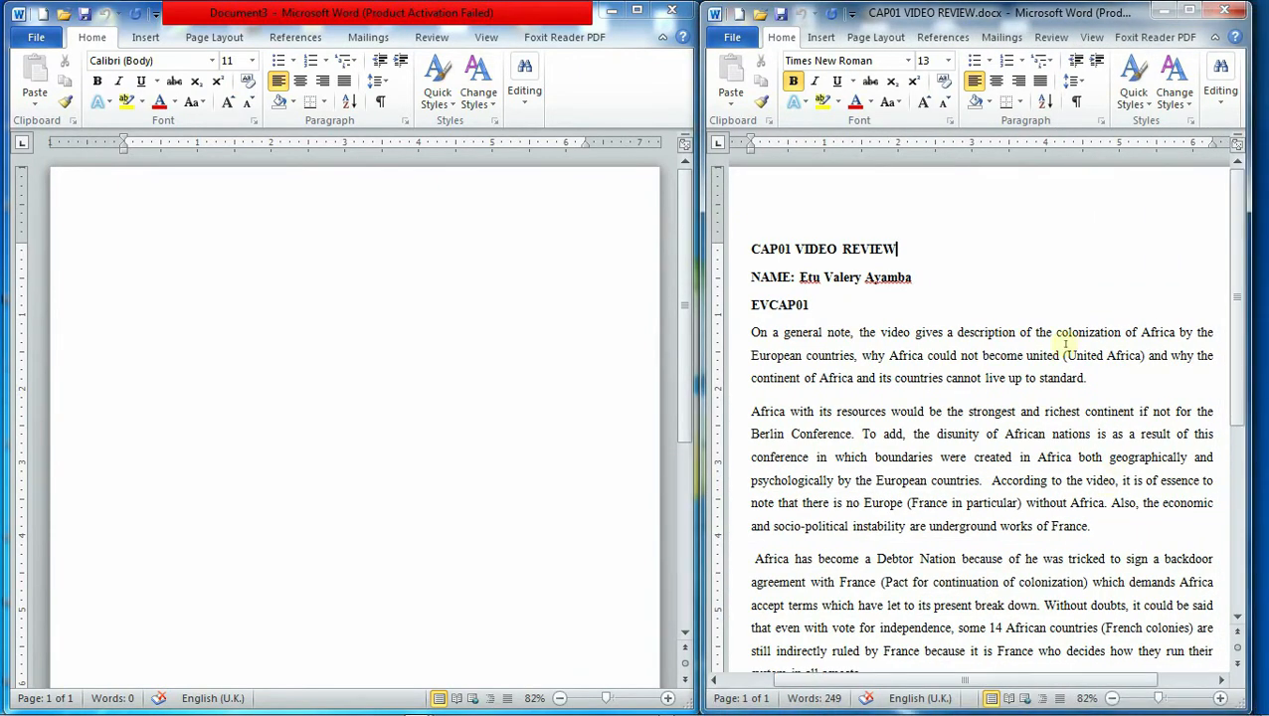
- Read through the CAP01 video review to its last paragraph and return to its beginning
scroll(1044, 338, down, 5)
click(390, 410)
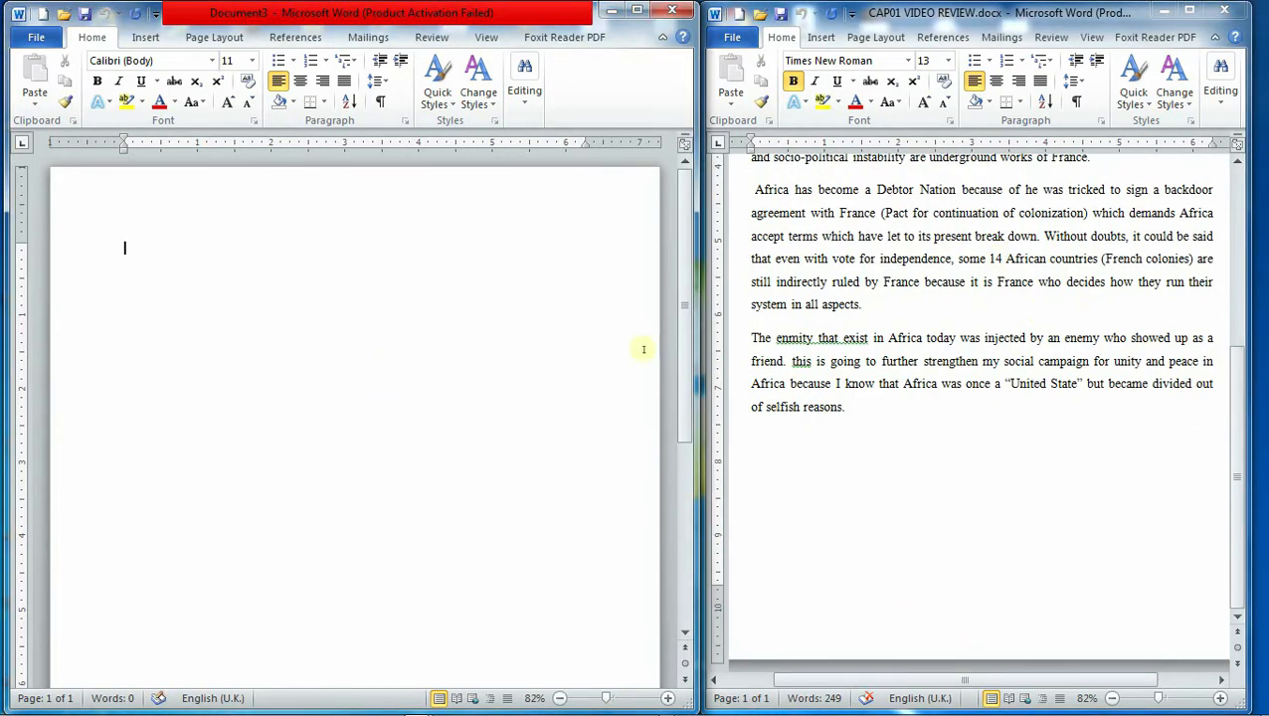
scroll(868, 359, up, 3)
scroll(934, 418, up, 3)
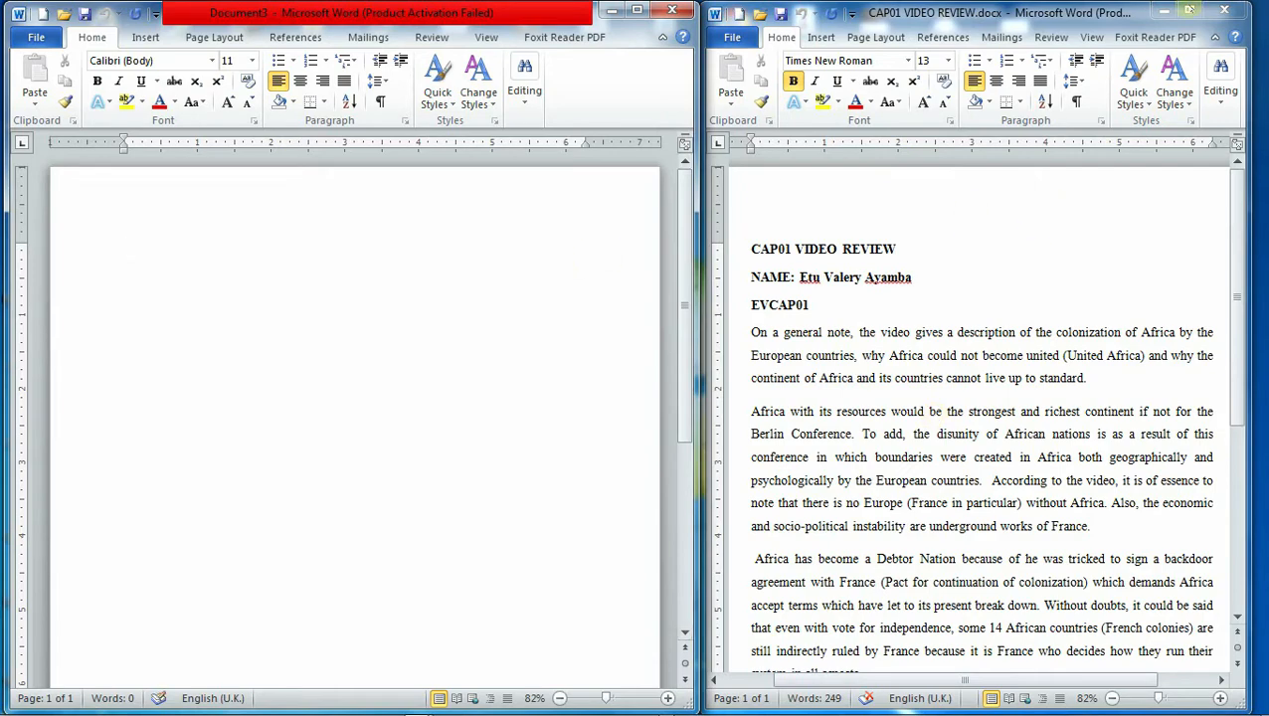
- Maximise and then minimise the CAP01 VIDEO REVIEW.docx window, and maximise the blank document's window
click(1188, 10)
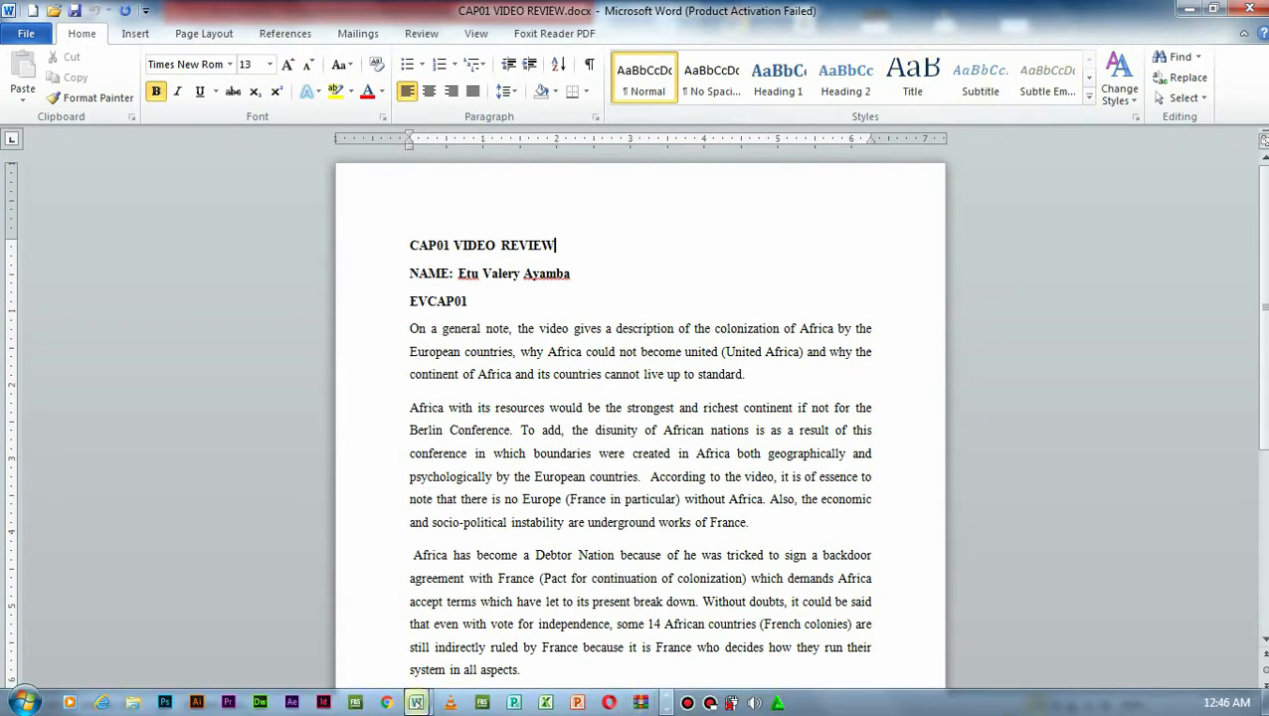
mouse_move(416, 702)
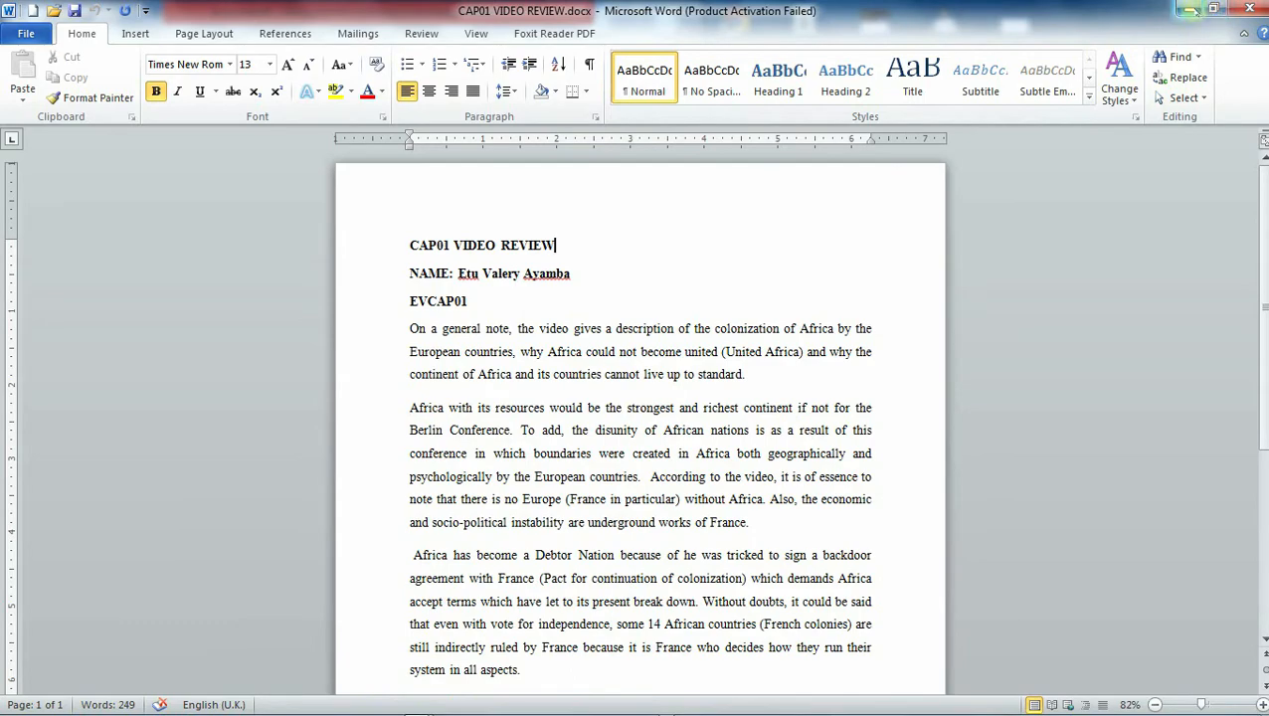
click(1187, 10)
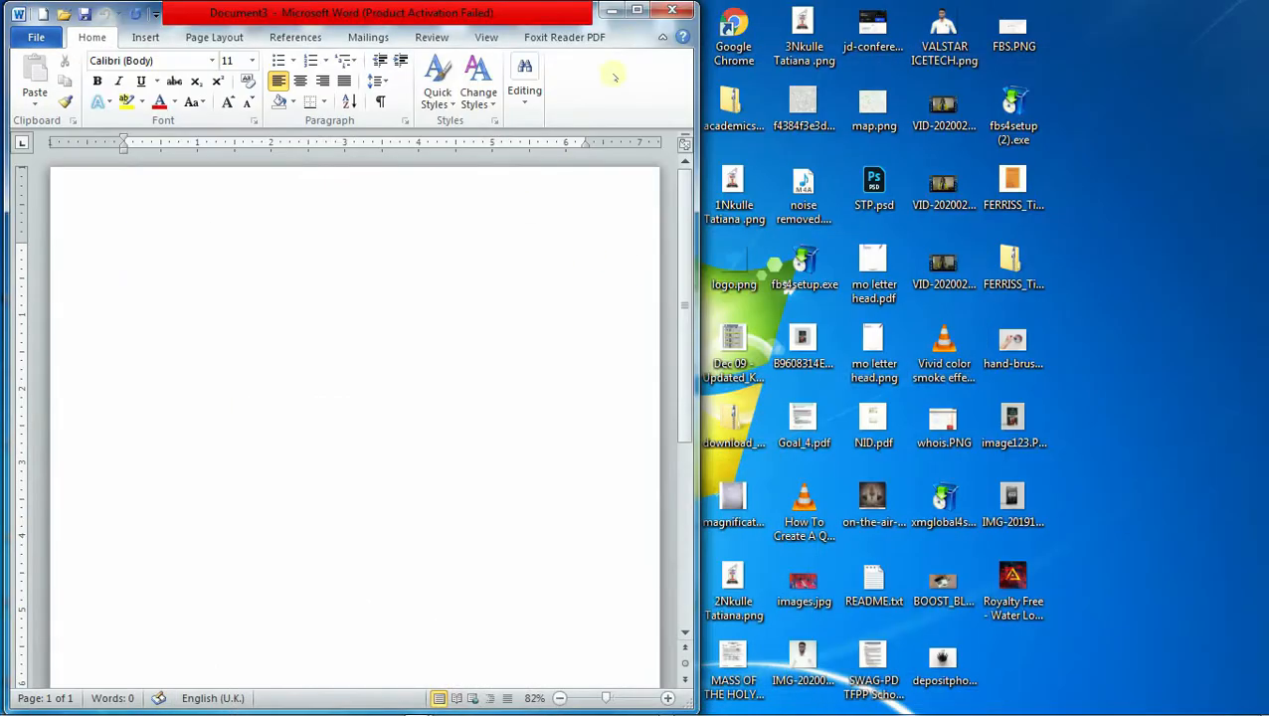
click(635, 9)
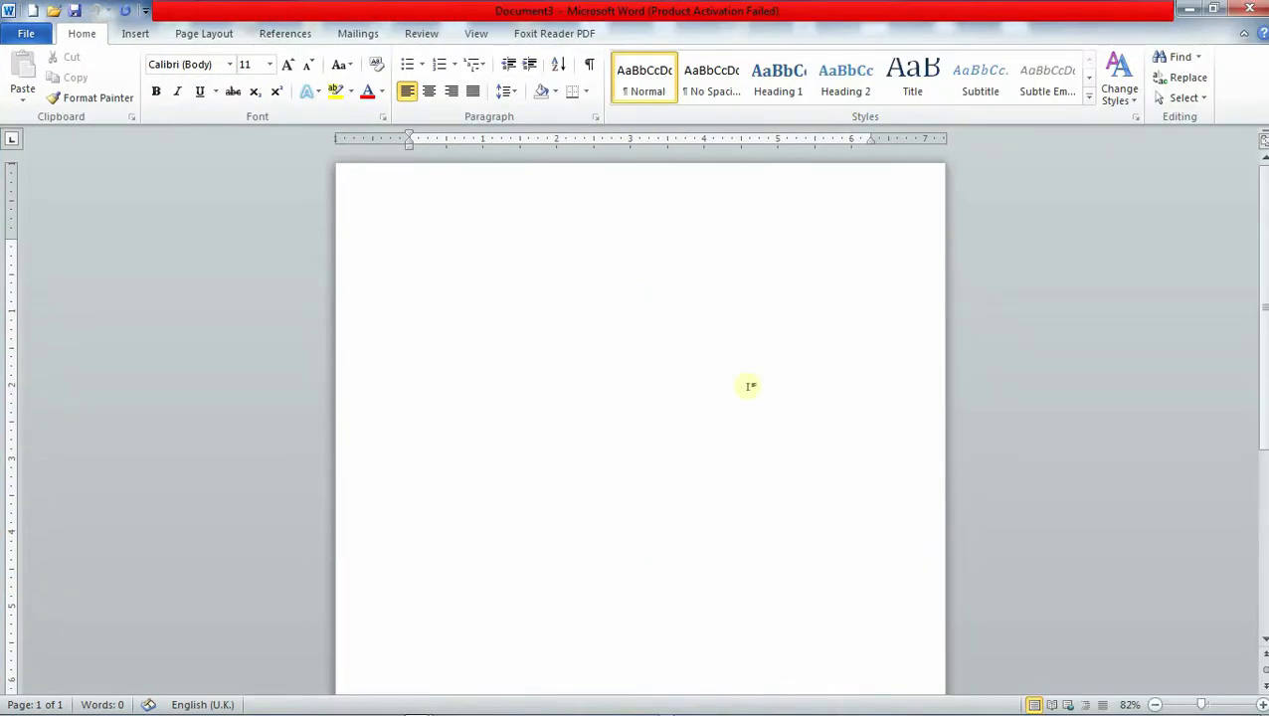
- Snap the blank document's window to the right half of the desktop, and release and minimise it
key(super+Right)
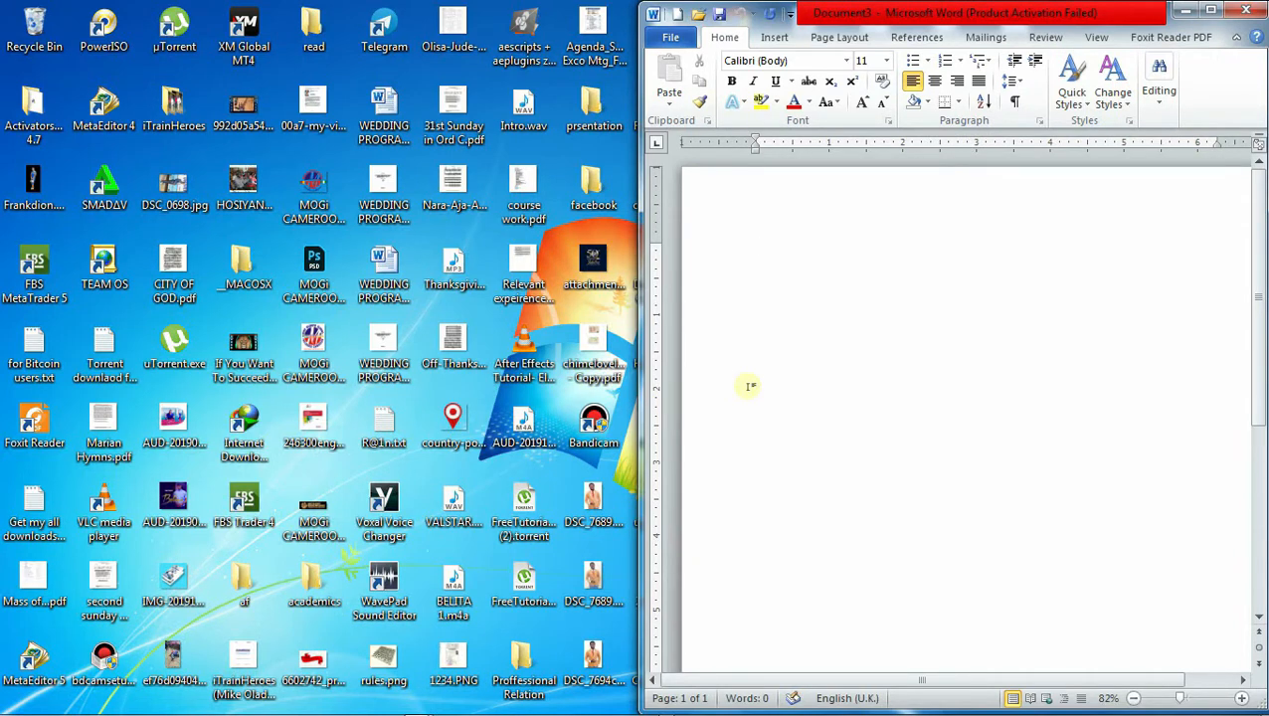
key(super+Left)
key(super+Down)
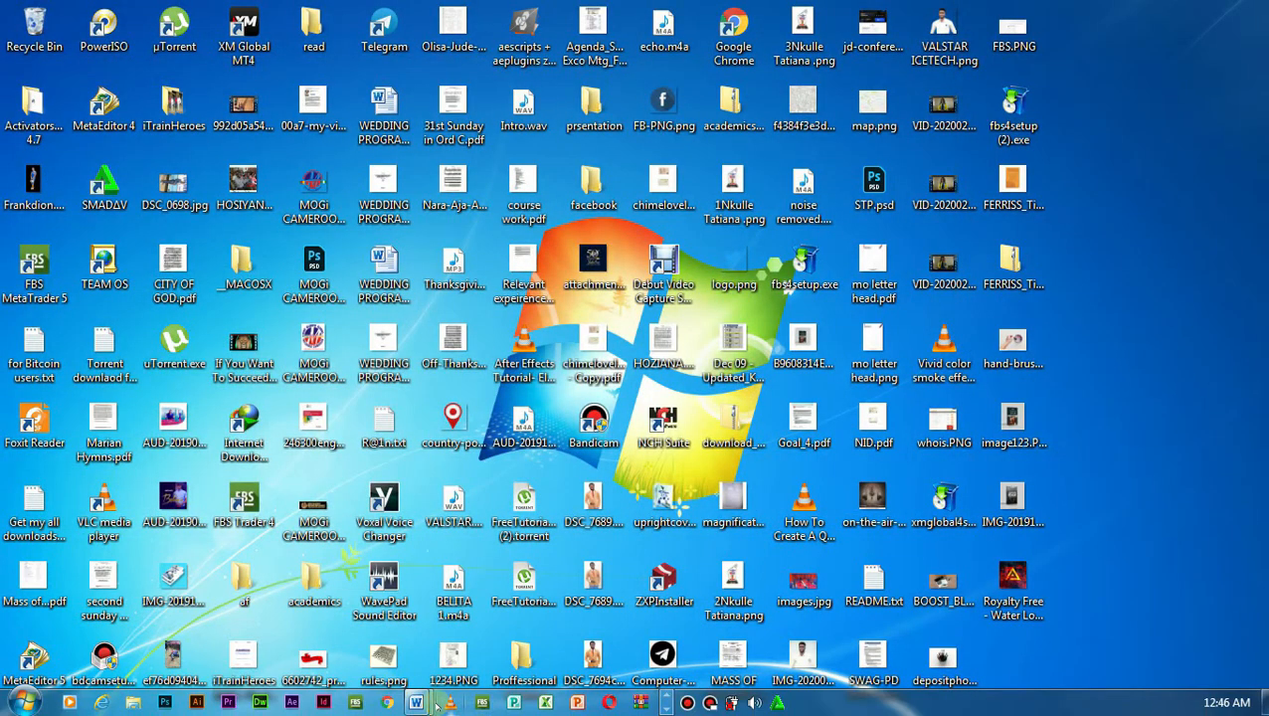
- Reopen the minimised blank document's window and maximise it
mouse_move(422, 698)
click(518, 609)
click(895, 12)
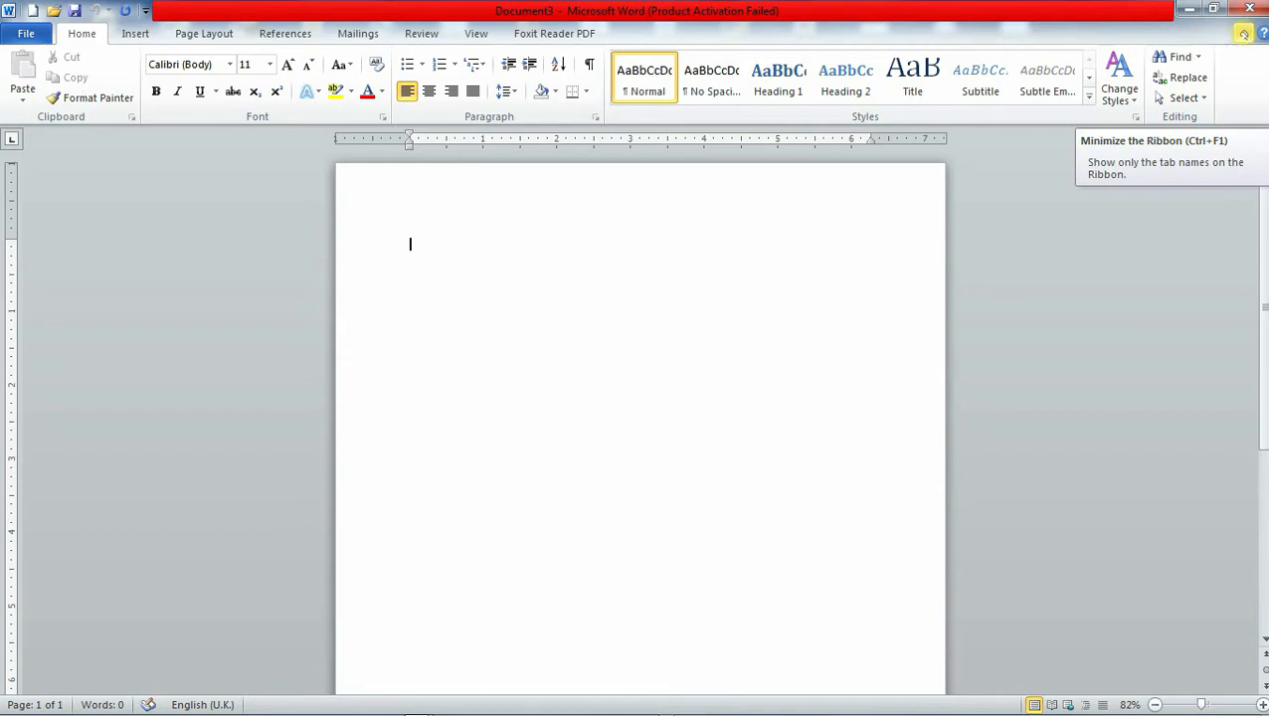
- Minimise the Ribbon to its tab names, temporarily show the Home and Insert commands, and return to the page
click(1243, 34)
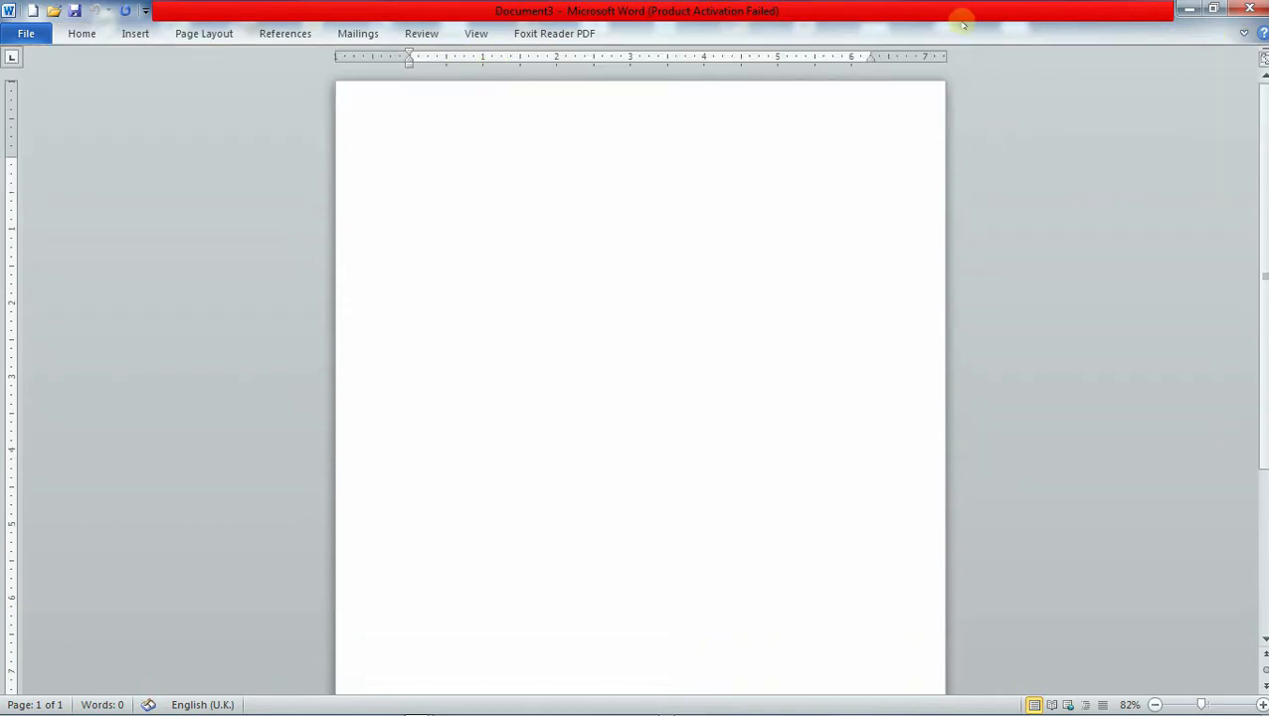
click(83, 33)
click(135, 34)
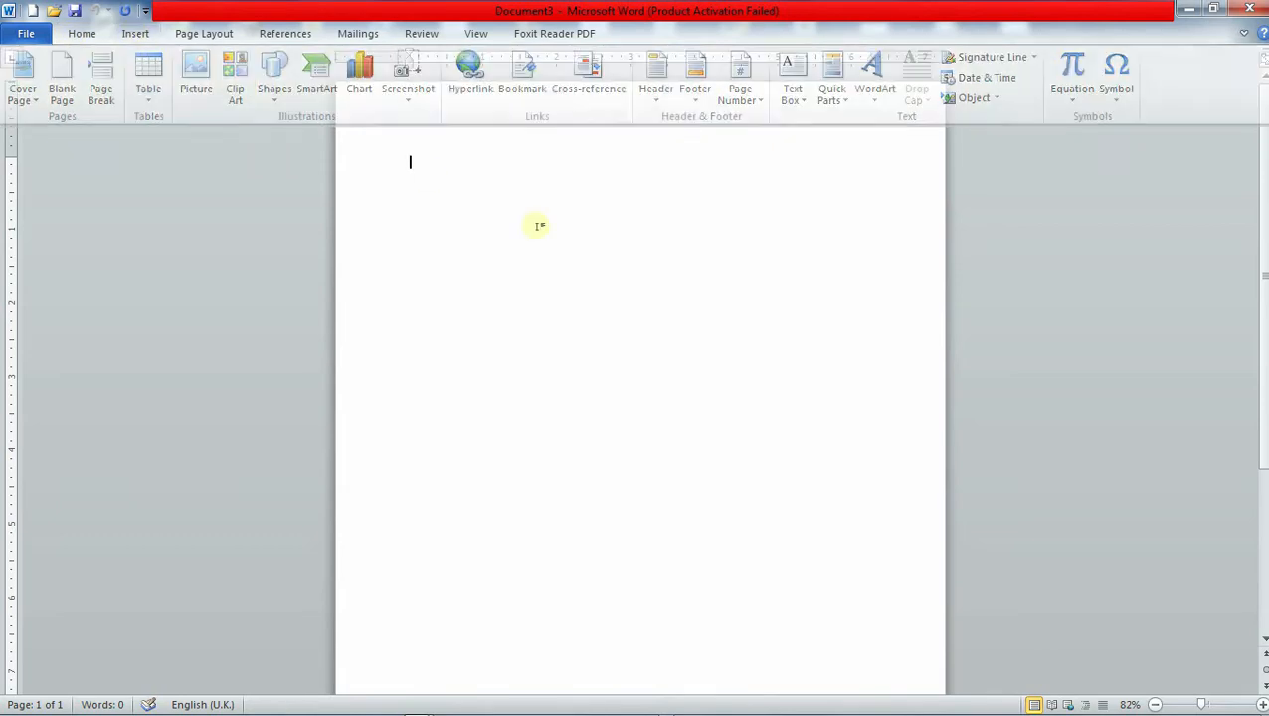
click(537, 228)
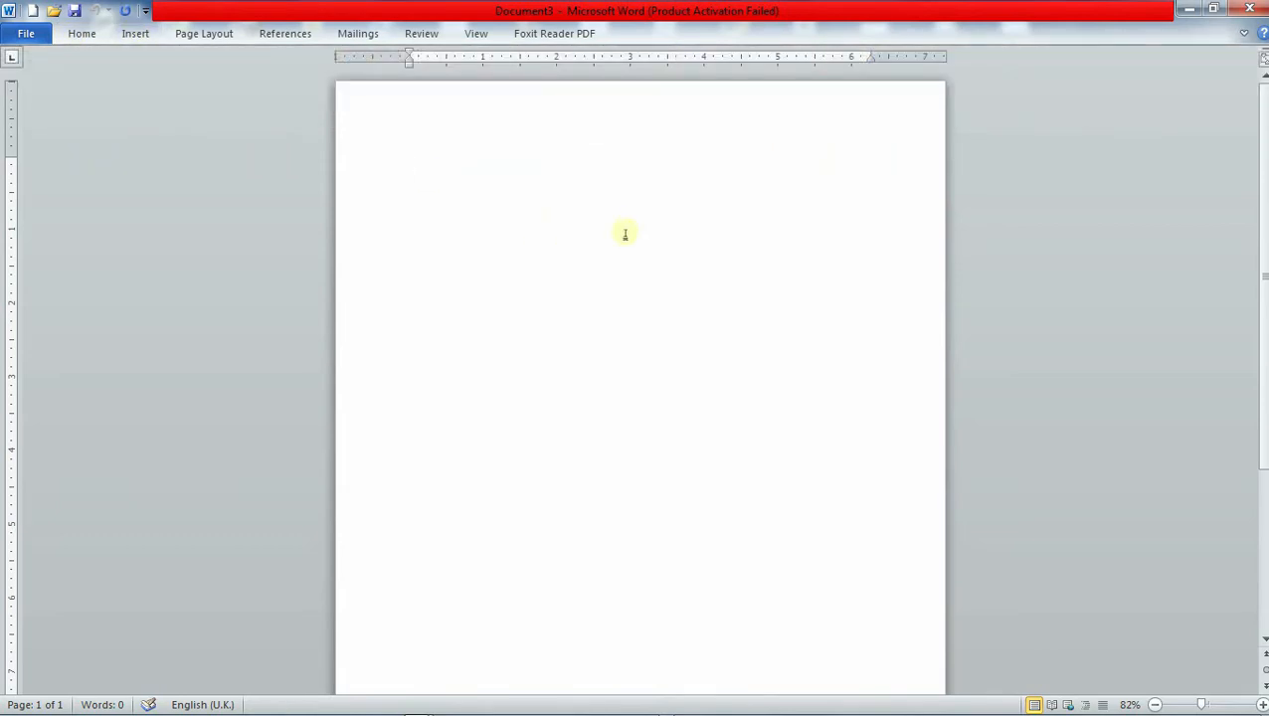
- Temporarily show the Home commands, return to the page, and expand the Ribbon fully again
click(83, 34)
click(642, 237)
click(1243, 34)
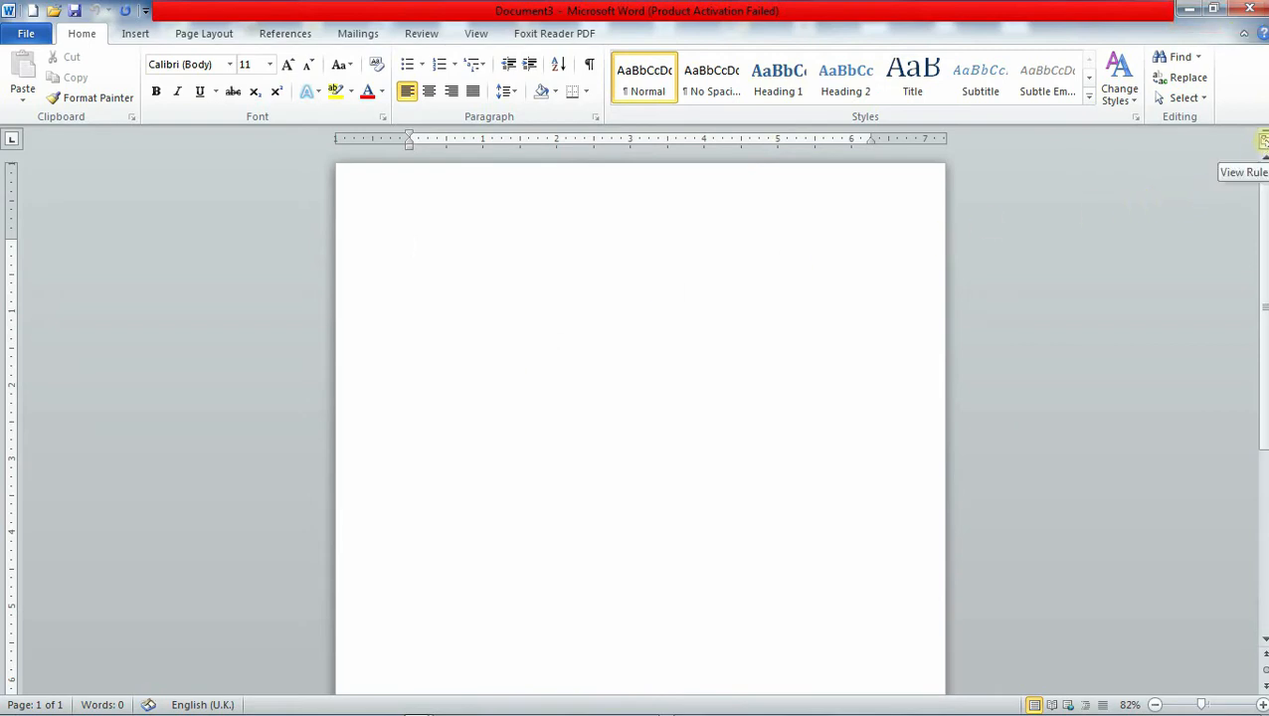
- Hide and redisplay the rulers twice, once with the View Ruler toggle and once with the Ruler view option, and return to the Home commands
click(1262, 141)
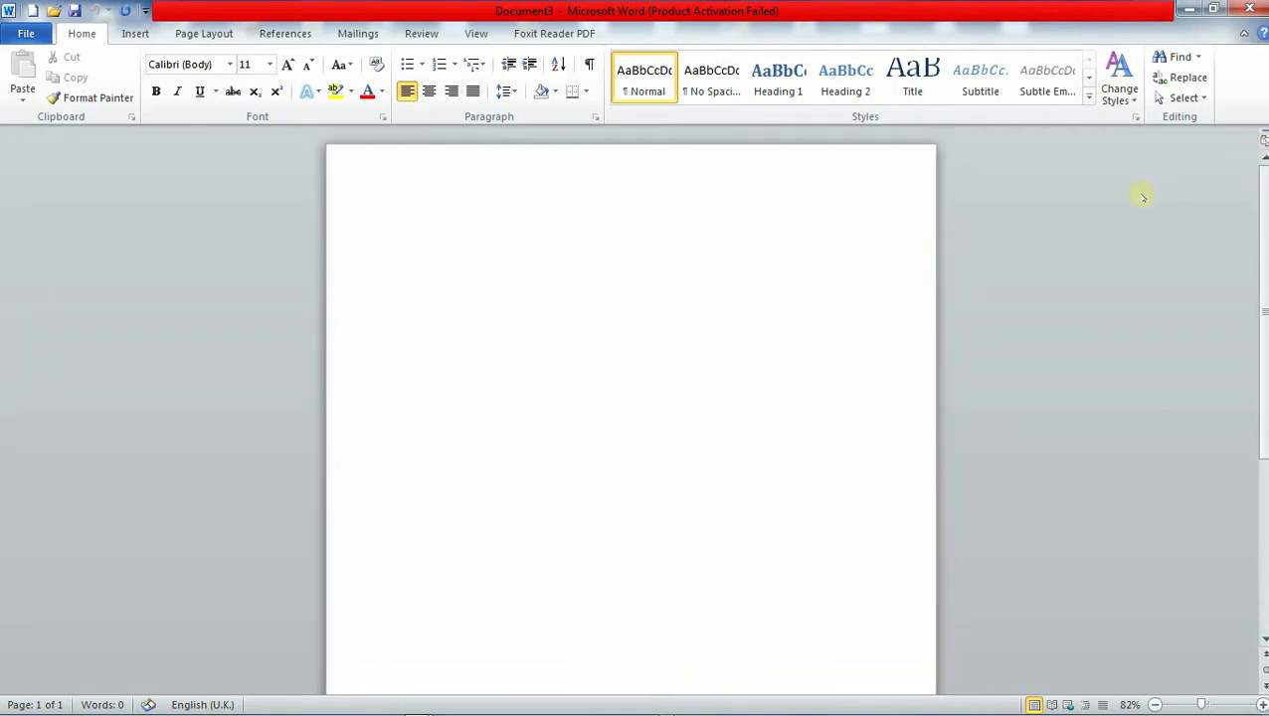
click(1262, 140)
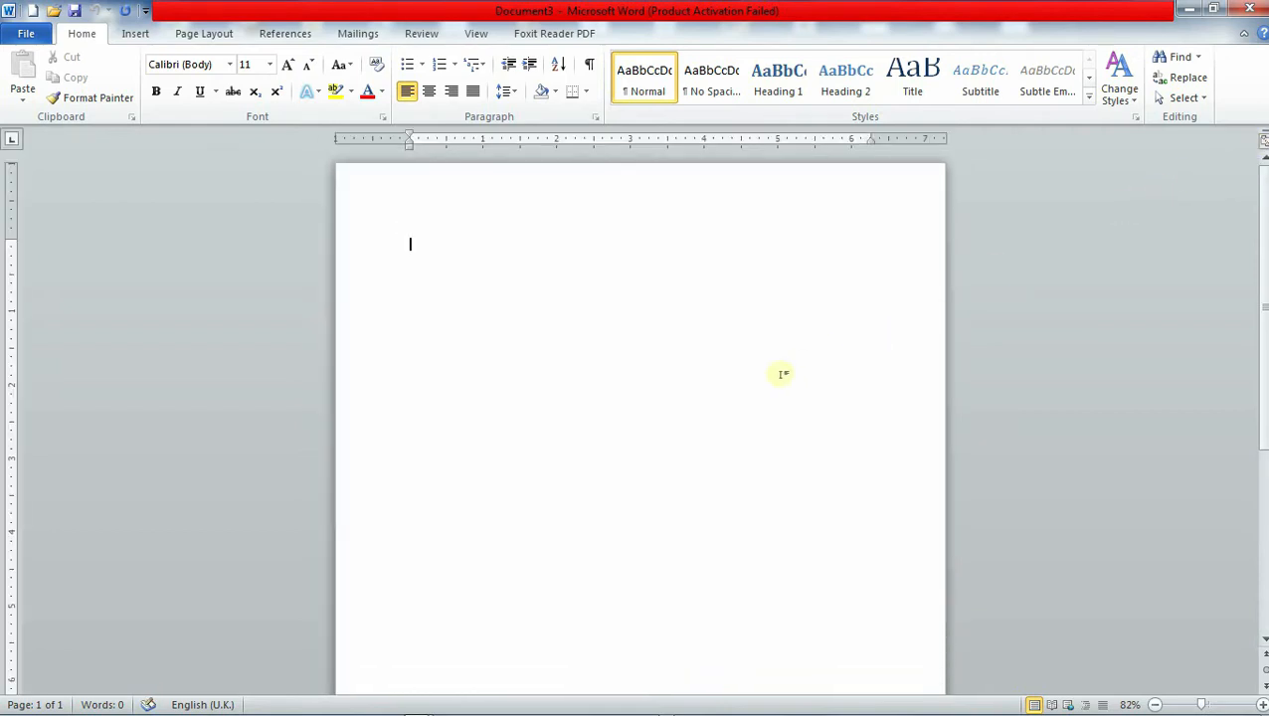
click(475, 32)
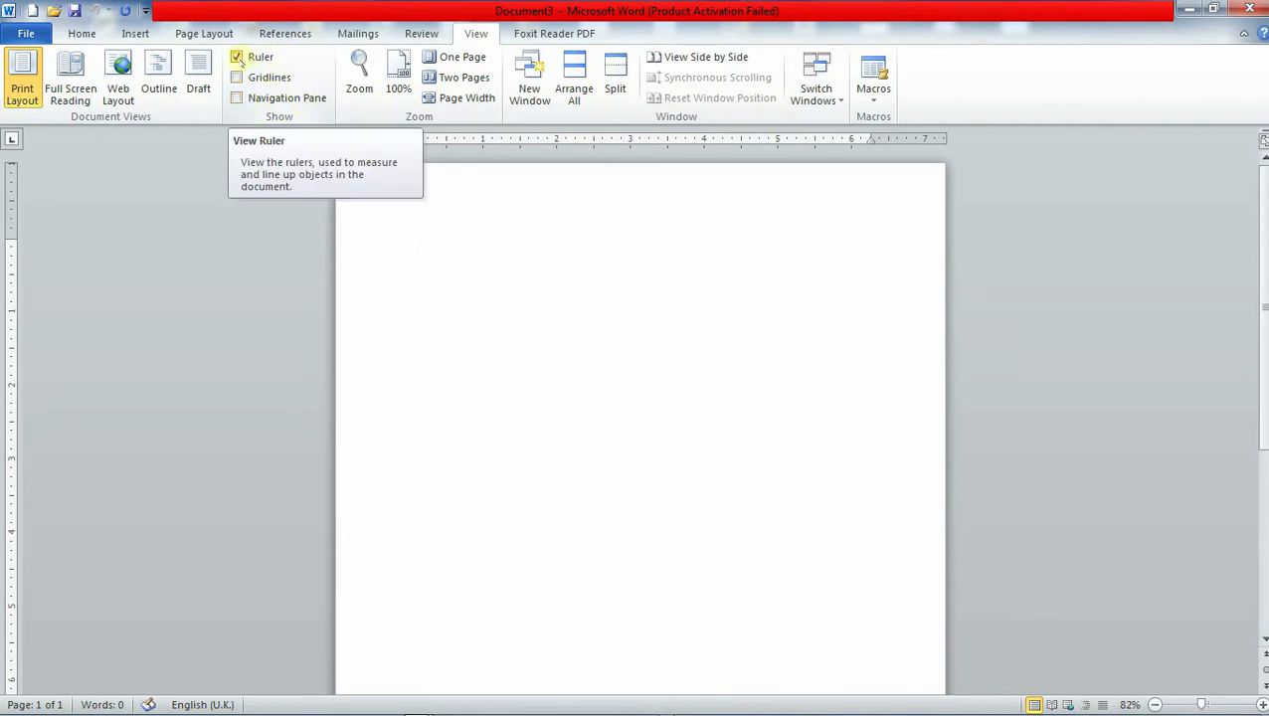
click(236, 57)
click(496, 221)
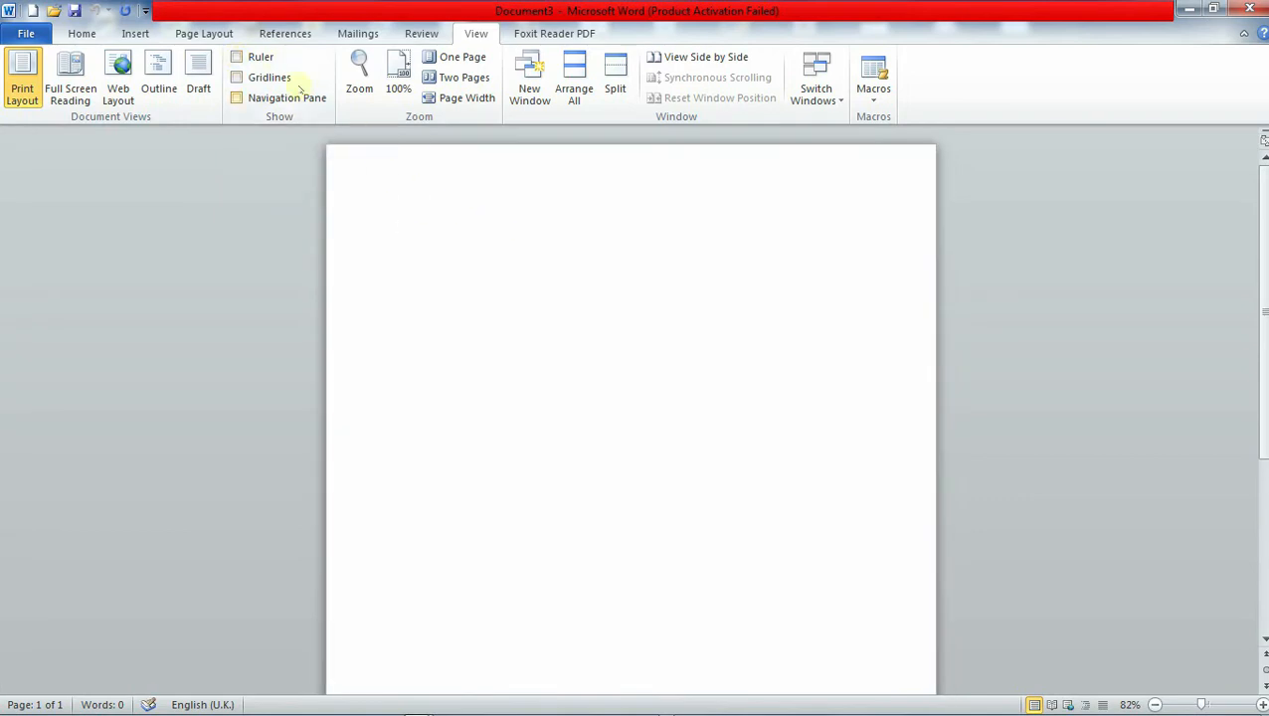
click(237, 57)
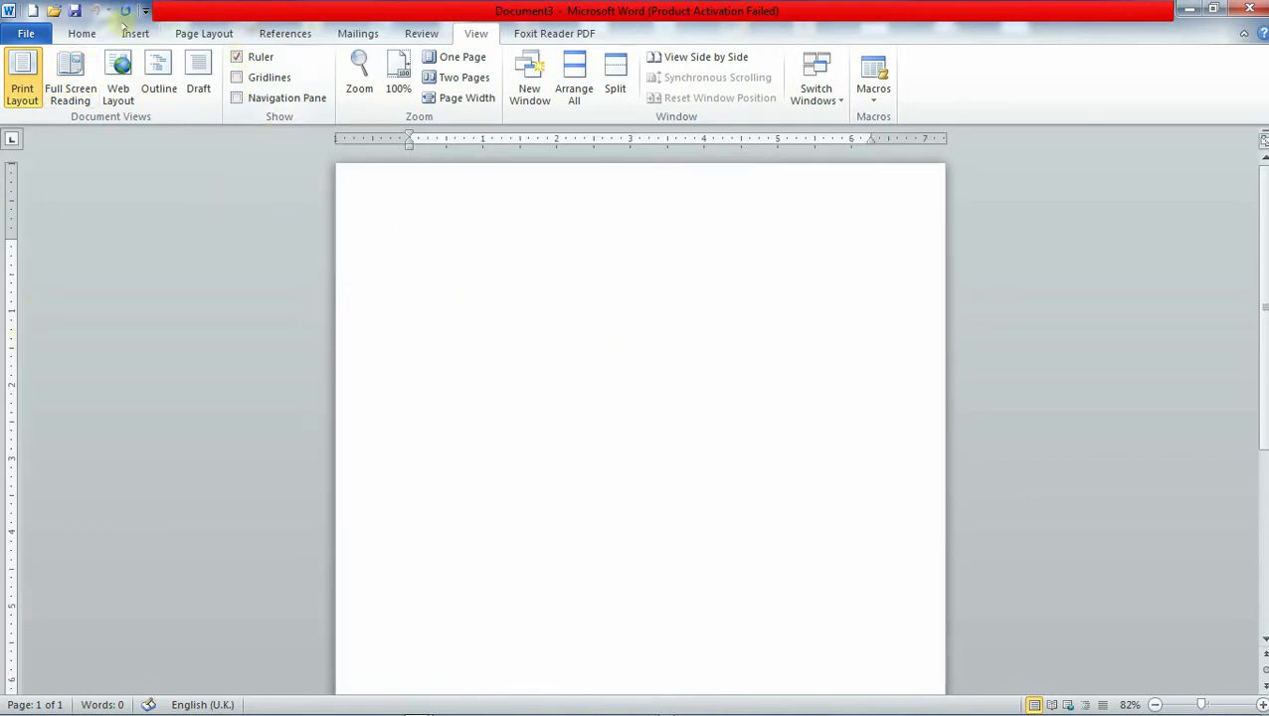
click(83, 34)
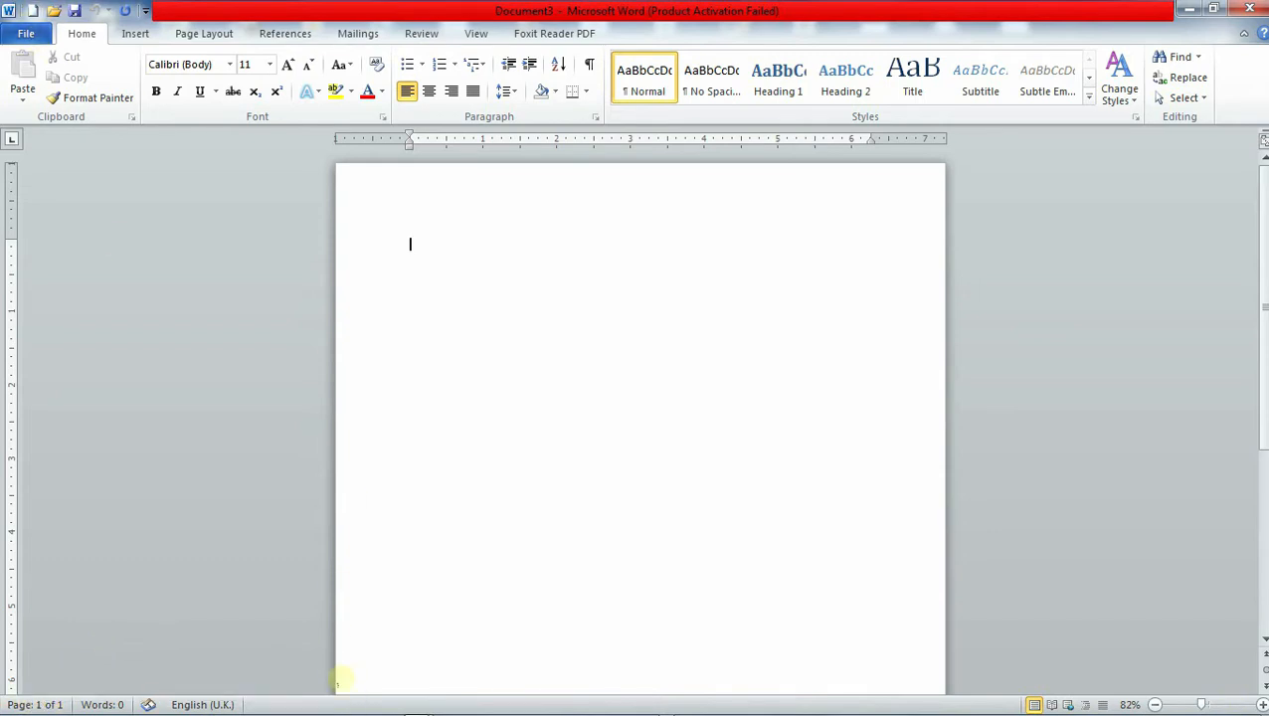
- Open SDG Updated.docx from the Documents library and look over its pages
mouse_move(385, 704)
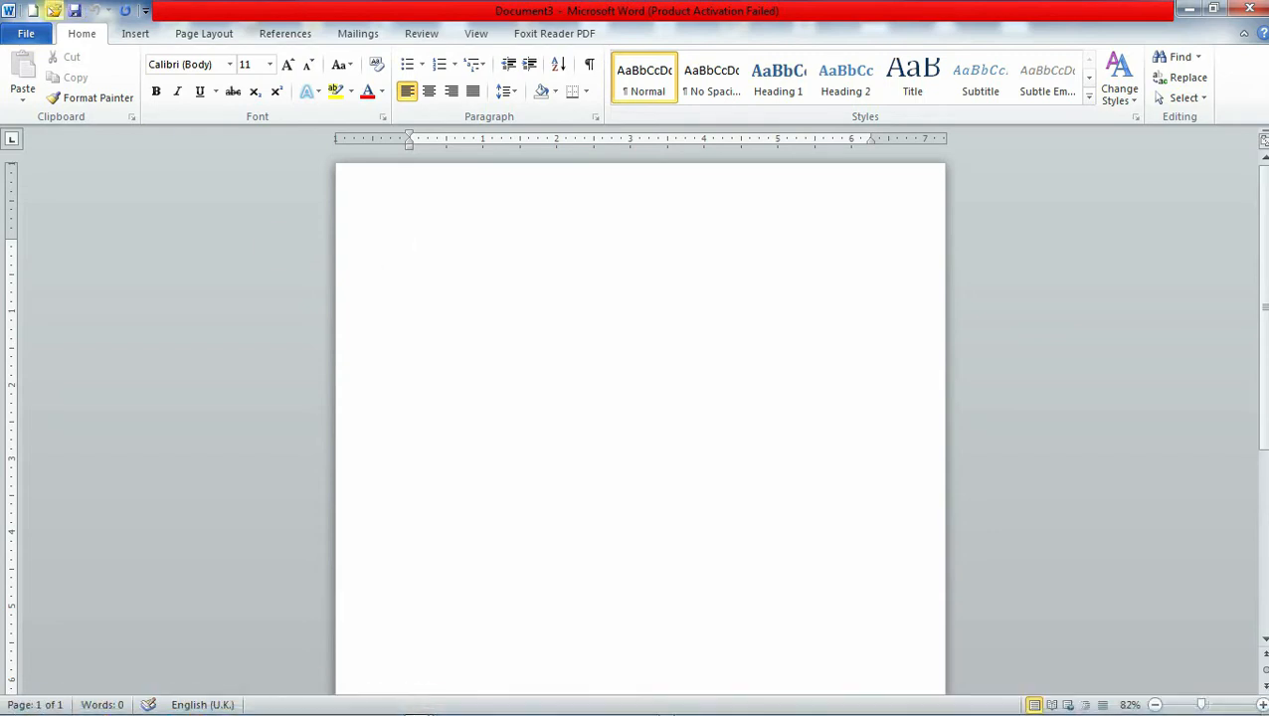
click(53, 10)
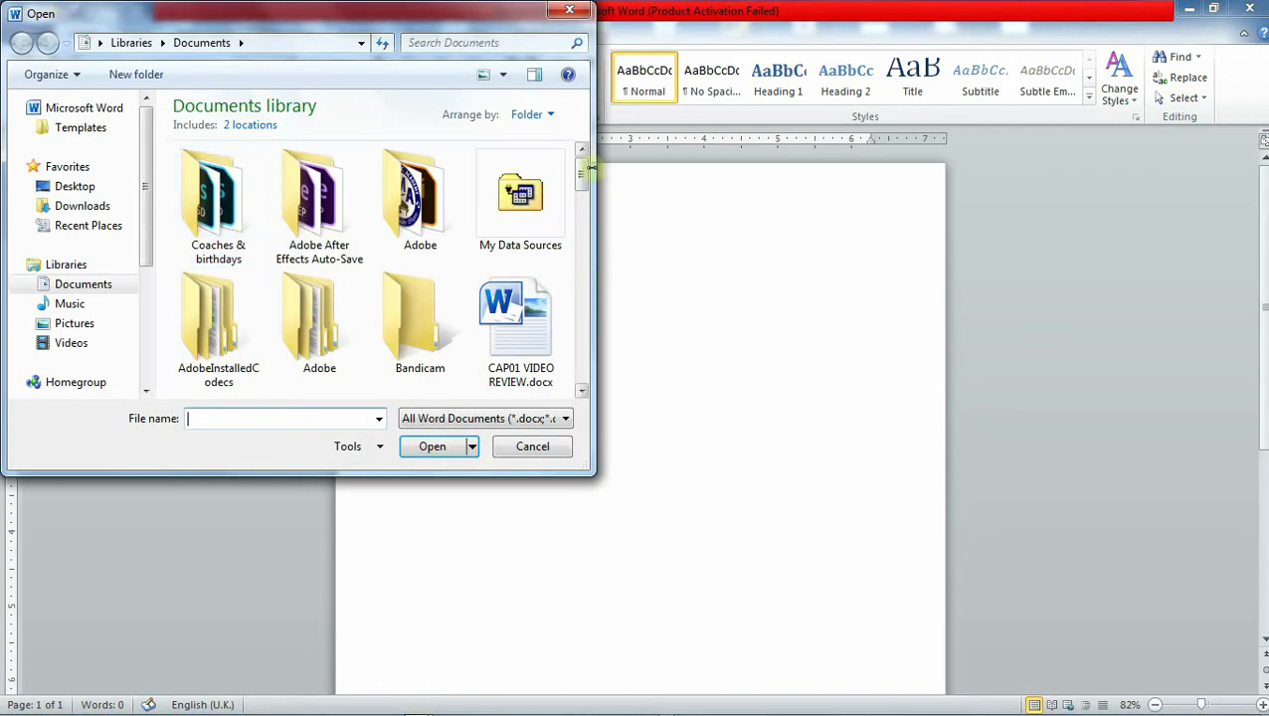
drag(585, 164, 582, 206)
double_click(419, 199)
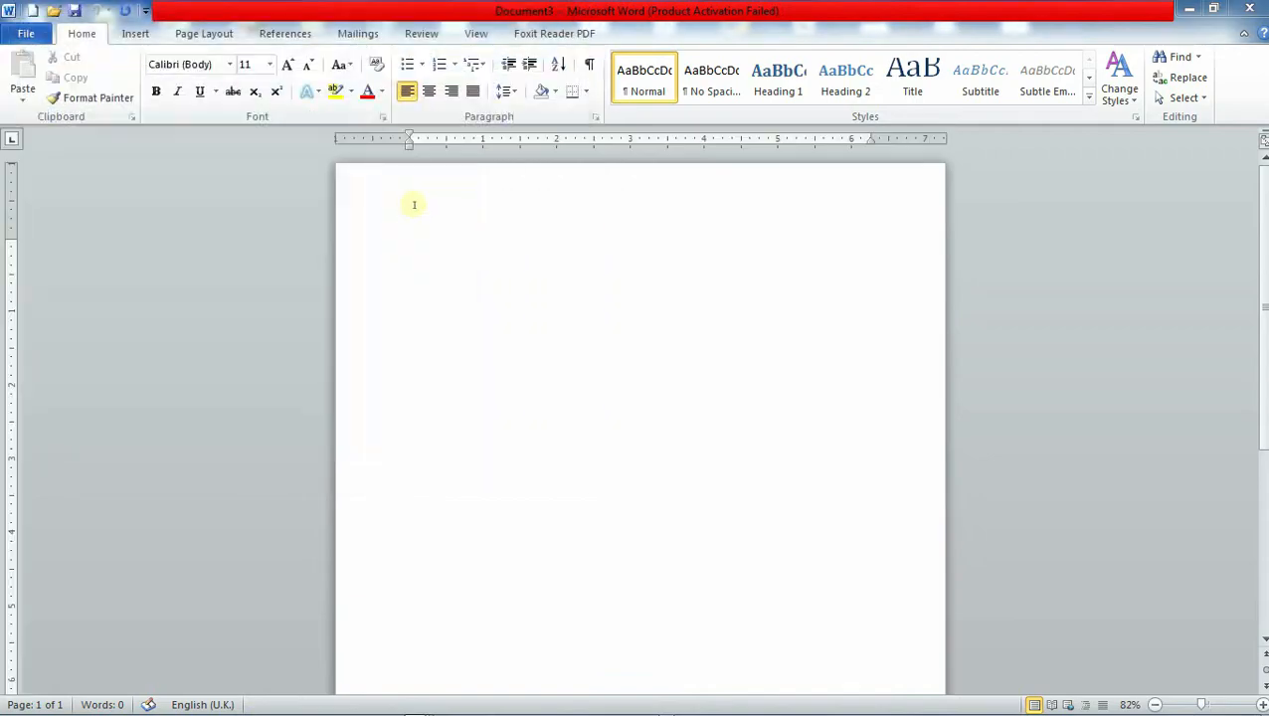
scroll(544, 277, down, 15)
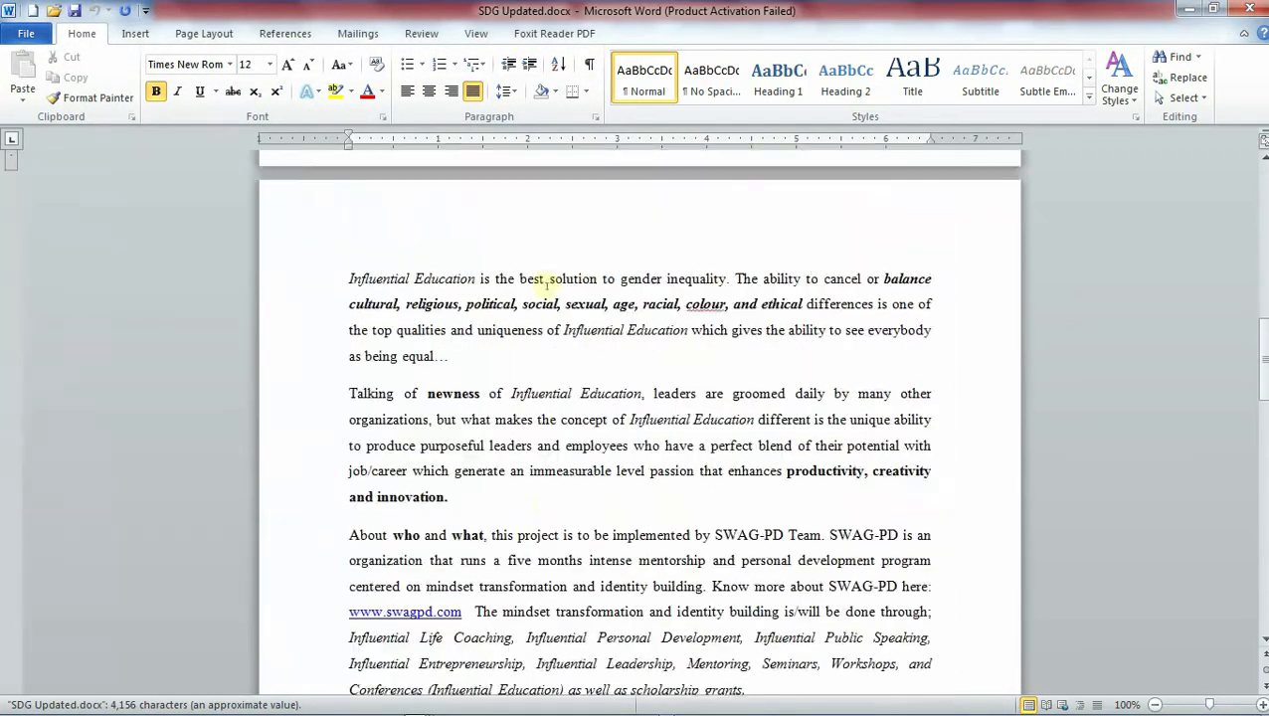
scroll(549, 289, up, 15)
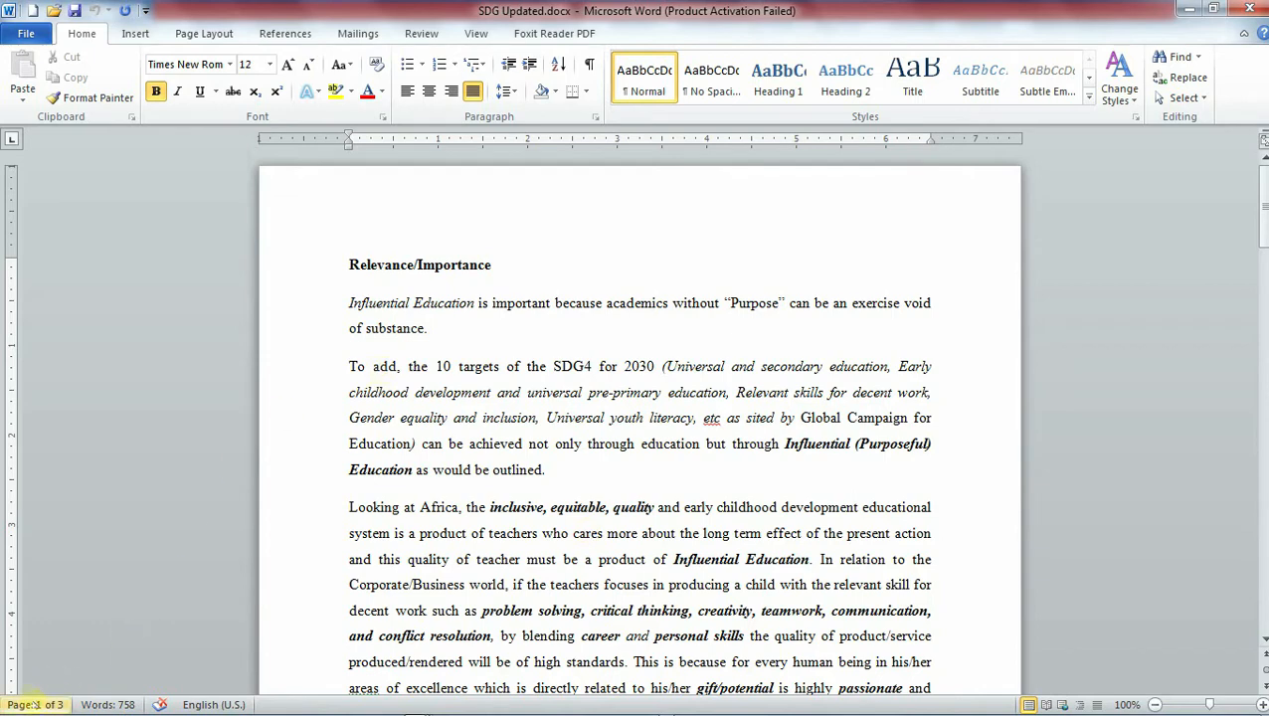
- Check the word count statistics of SDG Updated.docx, close them, and look through the document's pages
click(110, 704)
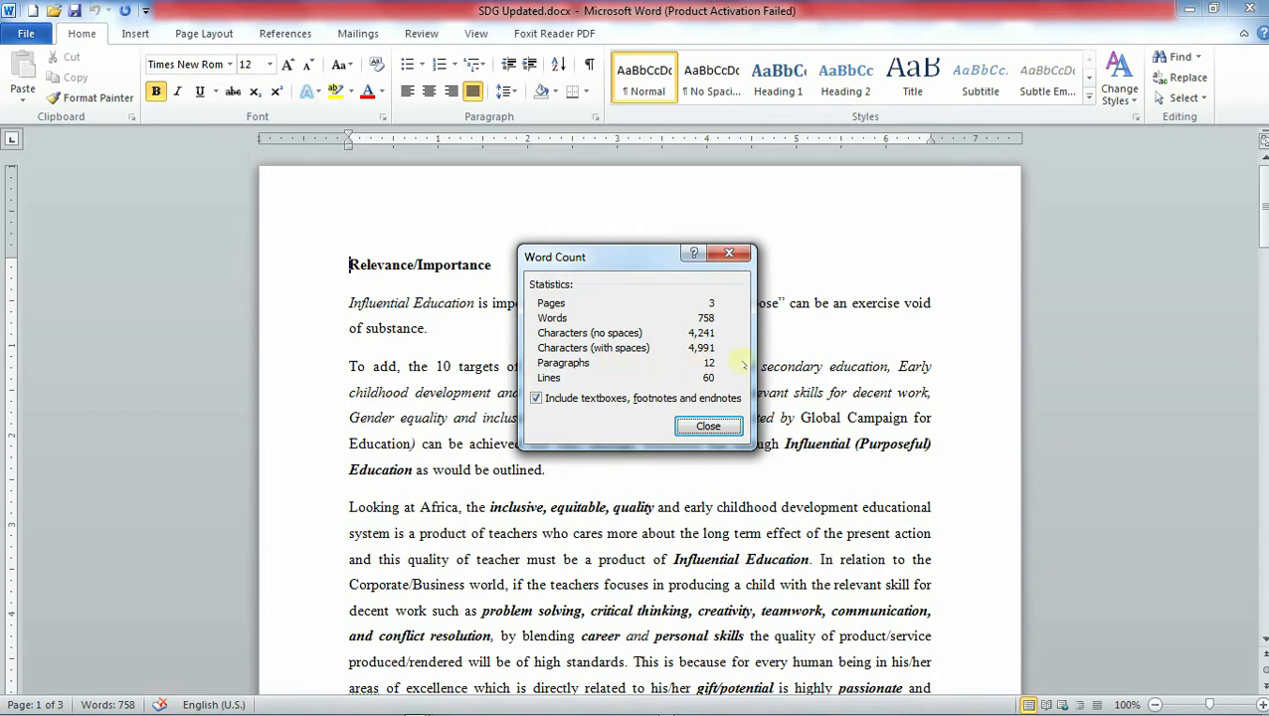
click(729, 254)
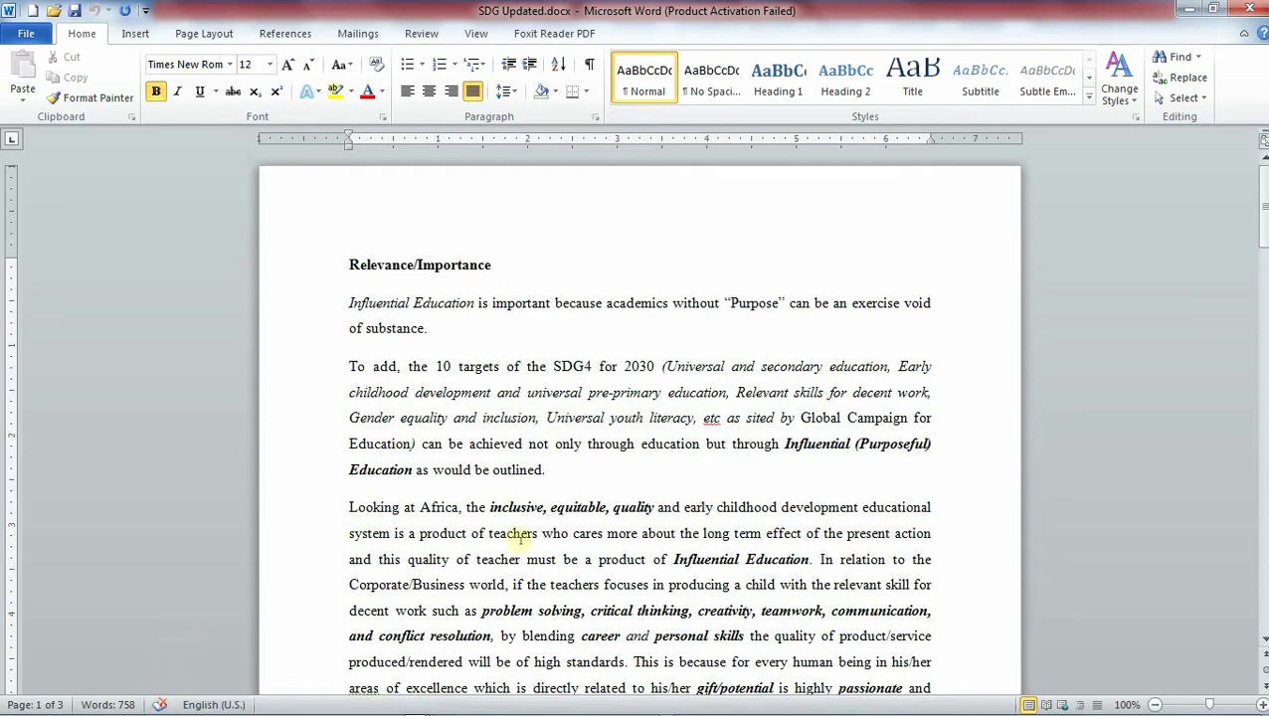
scroll(530, 545, down, 15)
scroll(530, 545, down, 8)
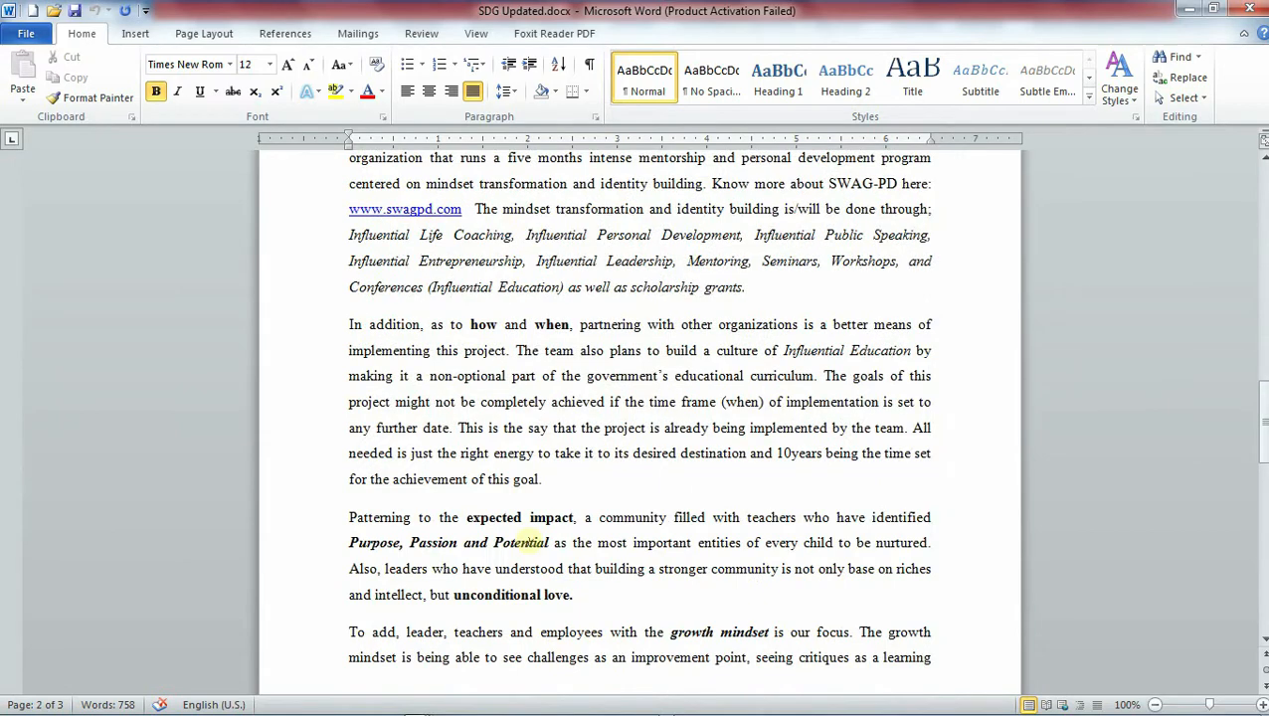
scroll(545, 542, down, 7)
scroll(545, 542, up, 14)
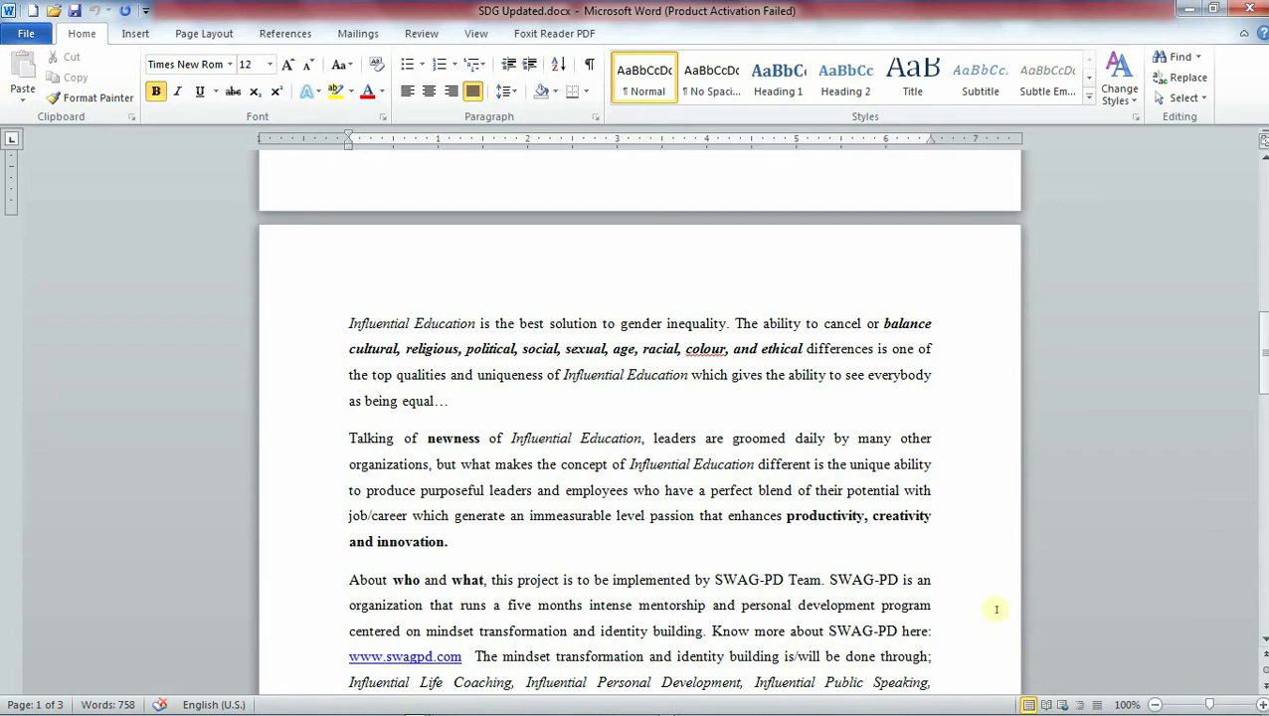
- Return to the blank document, minimise its Ribbon, and restore it after temporarily showing the Home and Insert commands
key(ctrl+n)
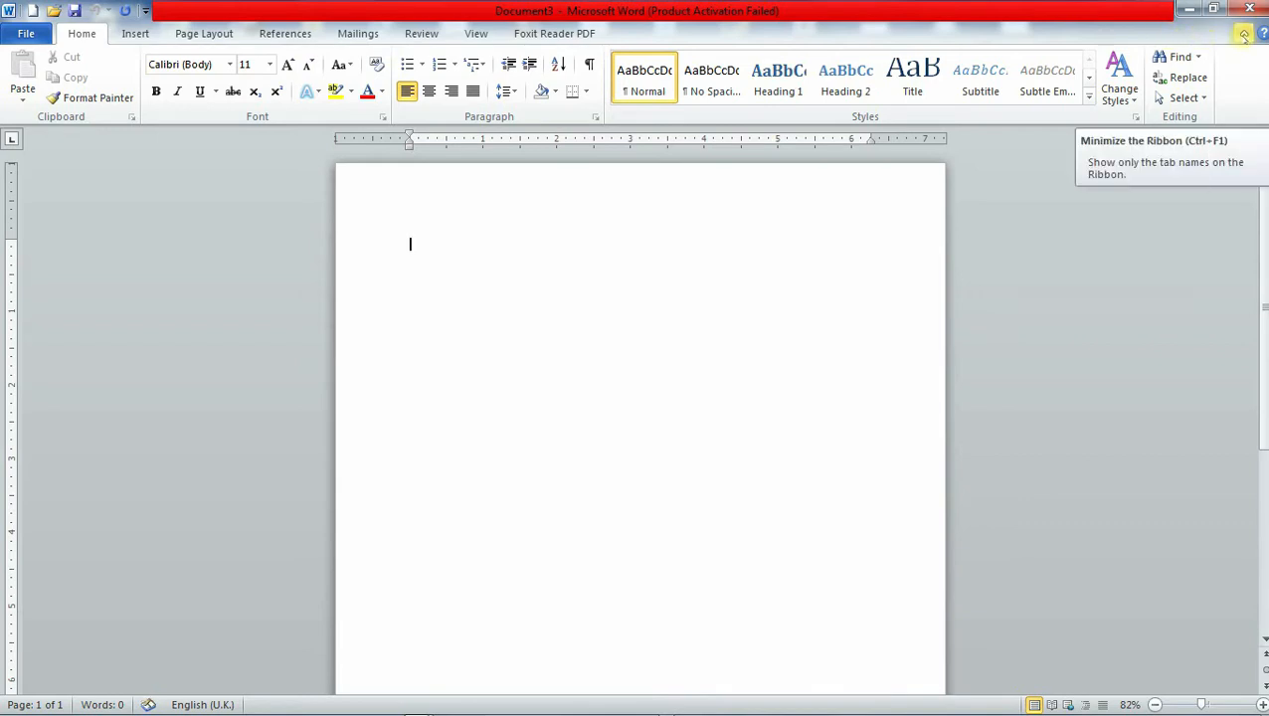
click(1243, 35)
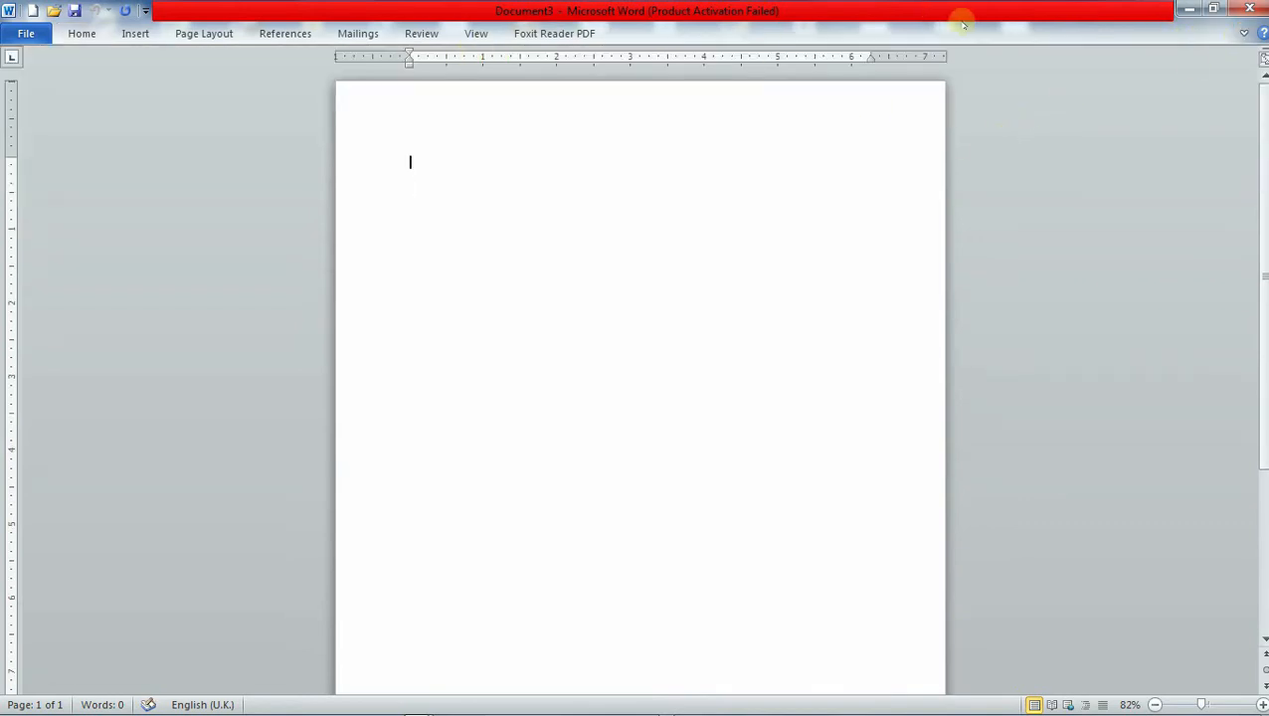
click(80, 35)
click(136, 35)
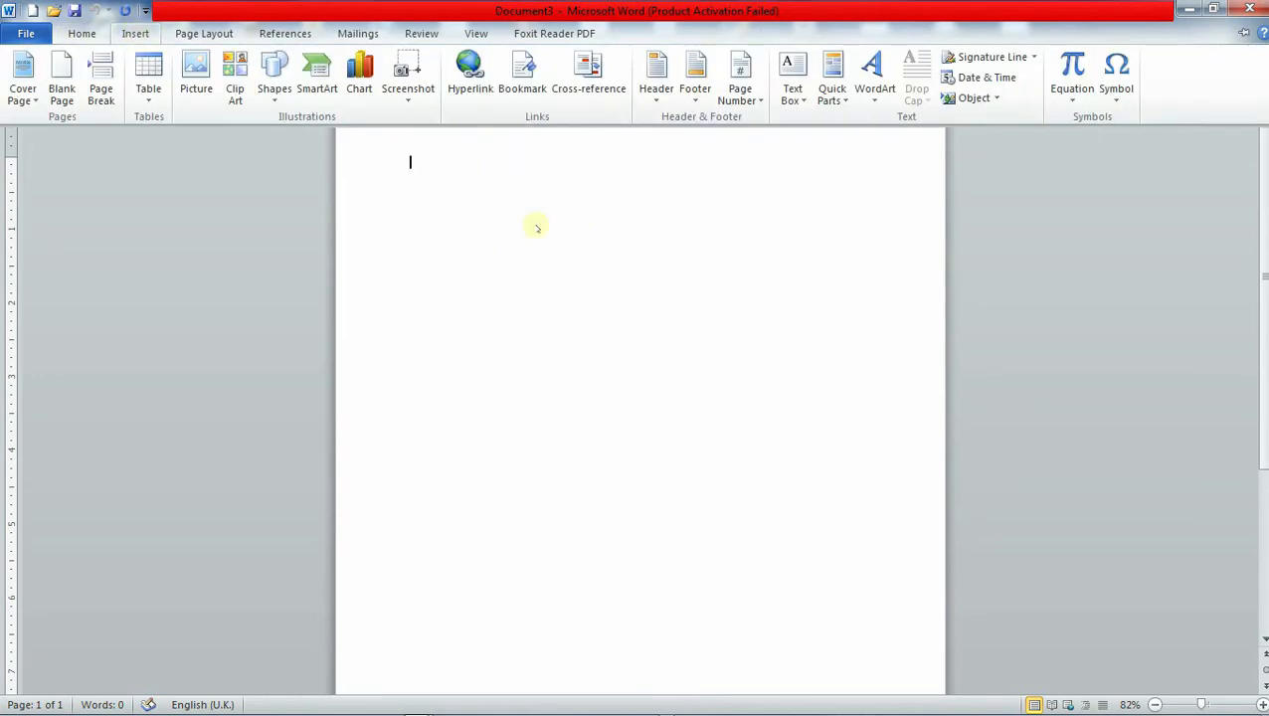
click(538, 233)
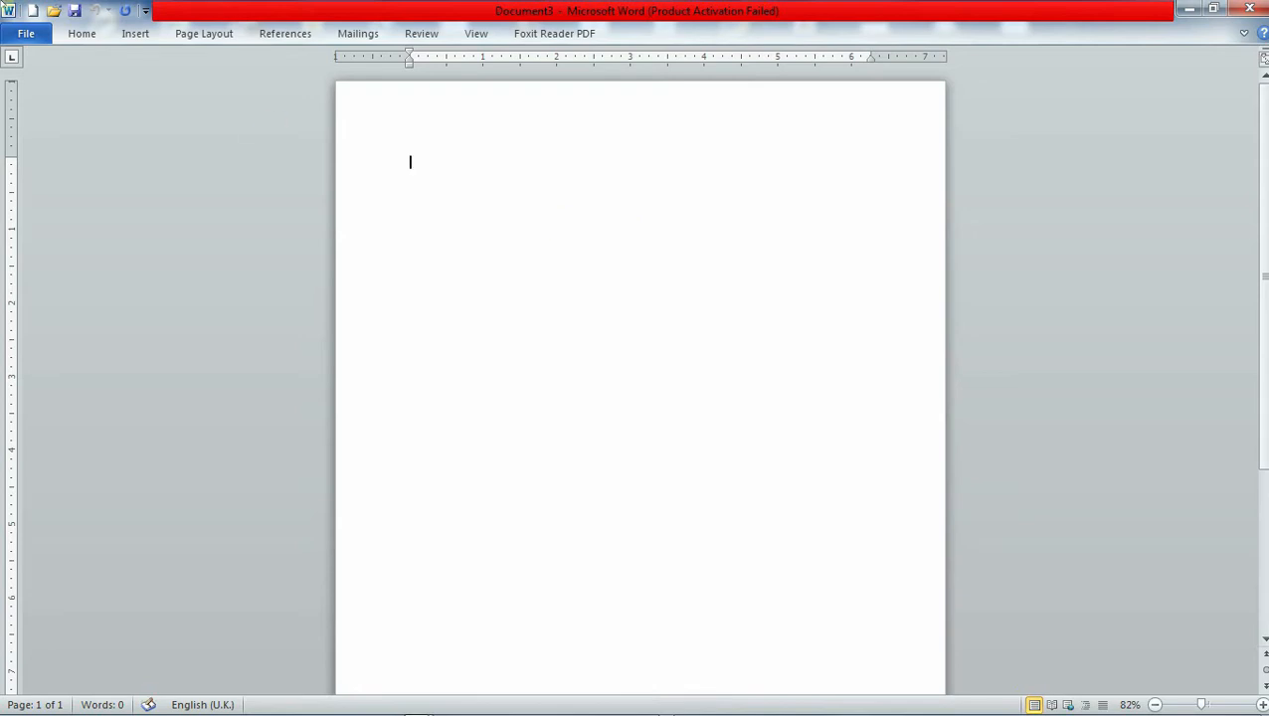
double_click(82, 34)
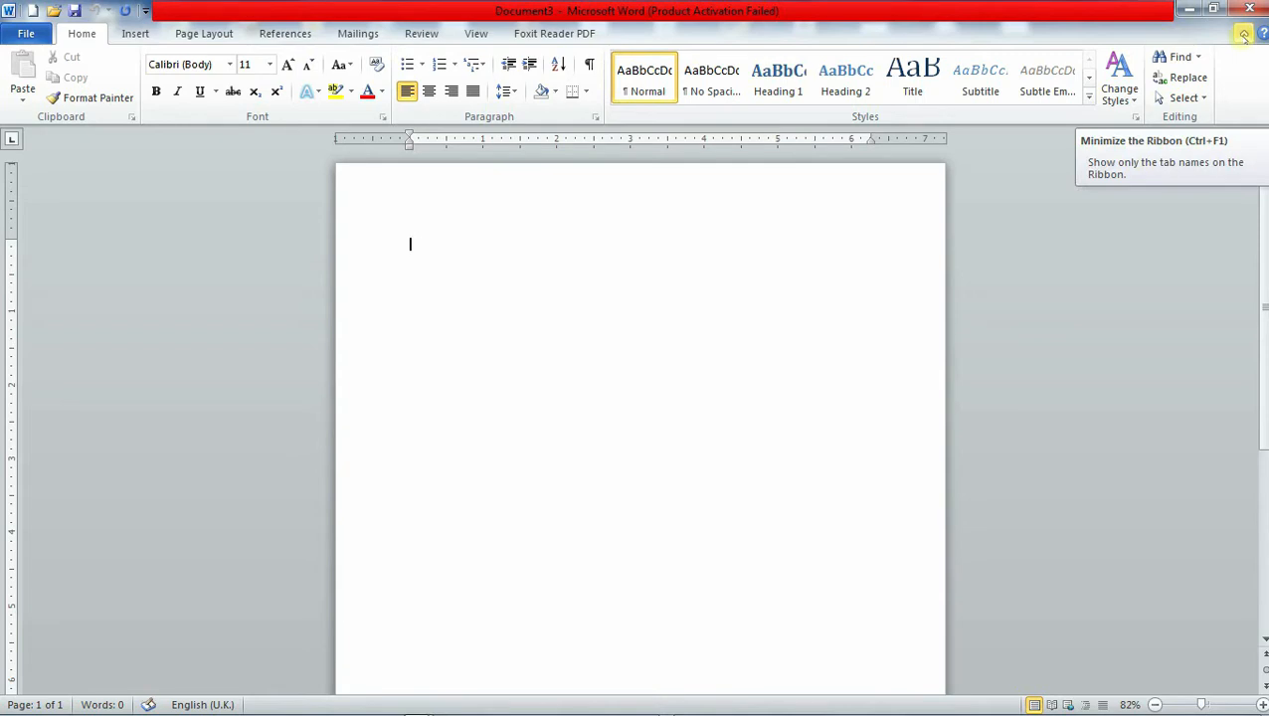
- Minimise the Ribbon again, temporarily show the Home and Insert commands, and toggle the Ribbon until it is fully expanded
click(1243, 34)
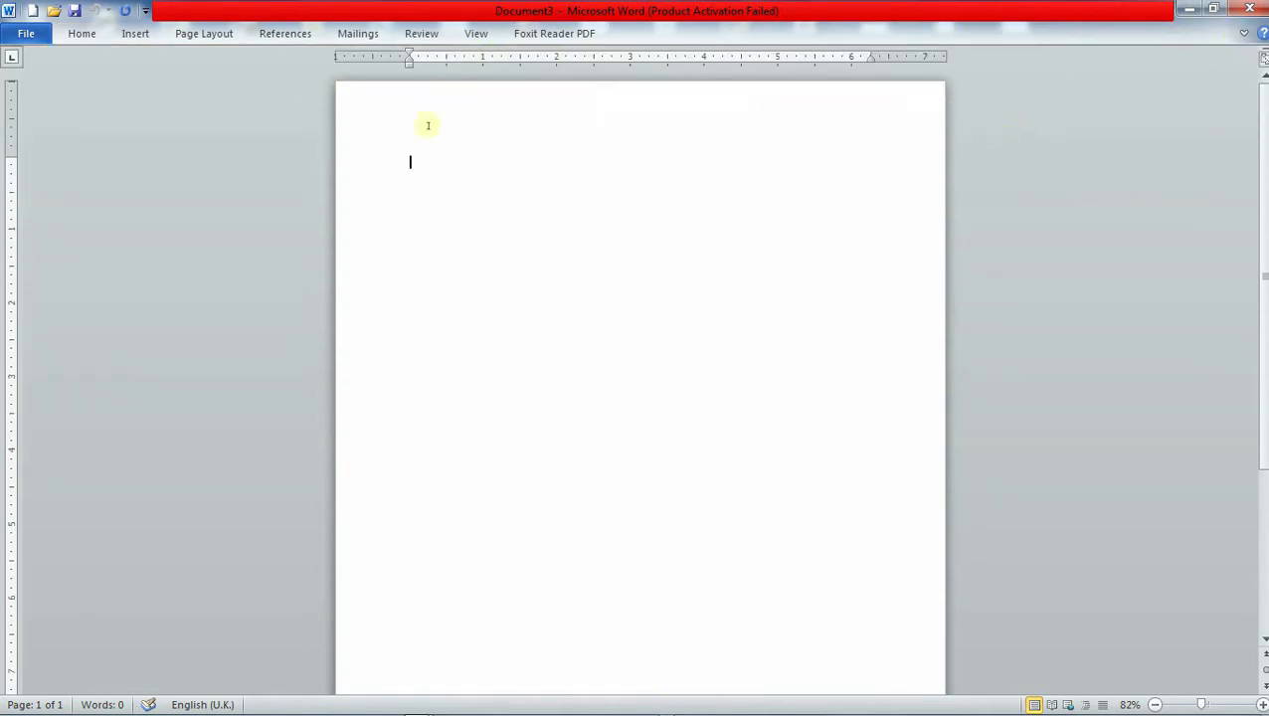
click(82, 34)
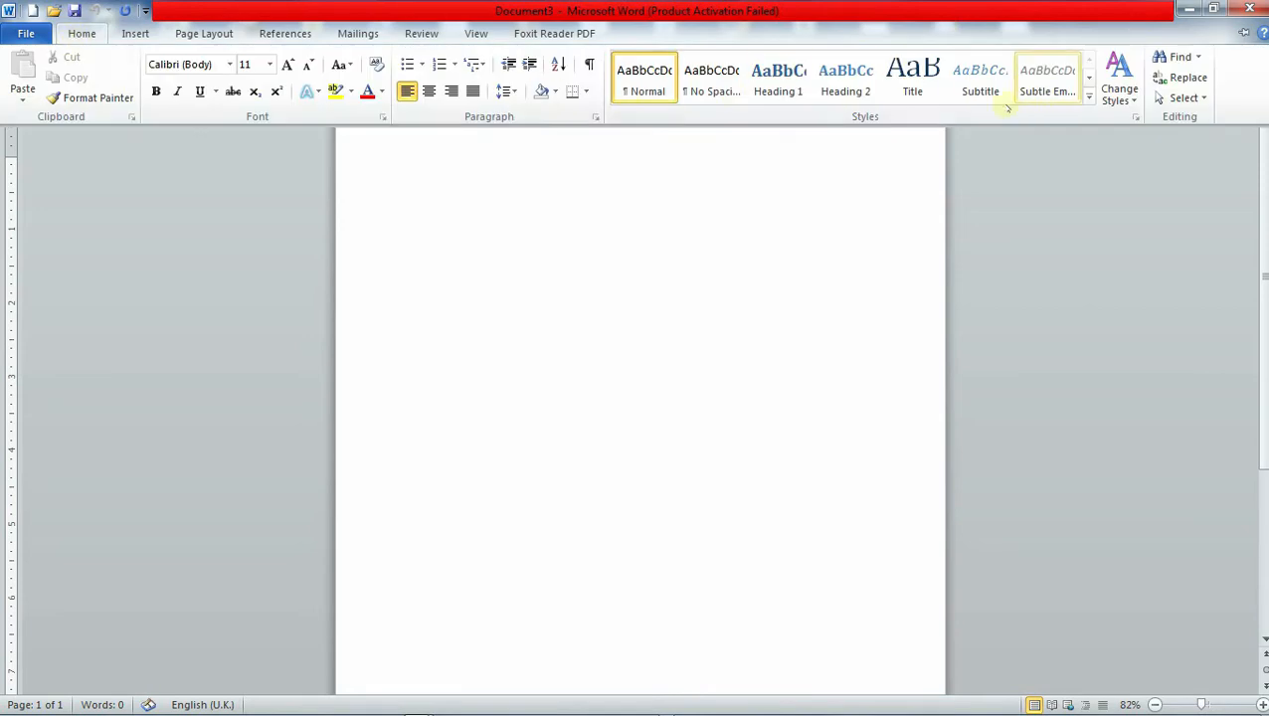
click(135, 34)
click(540, 234)
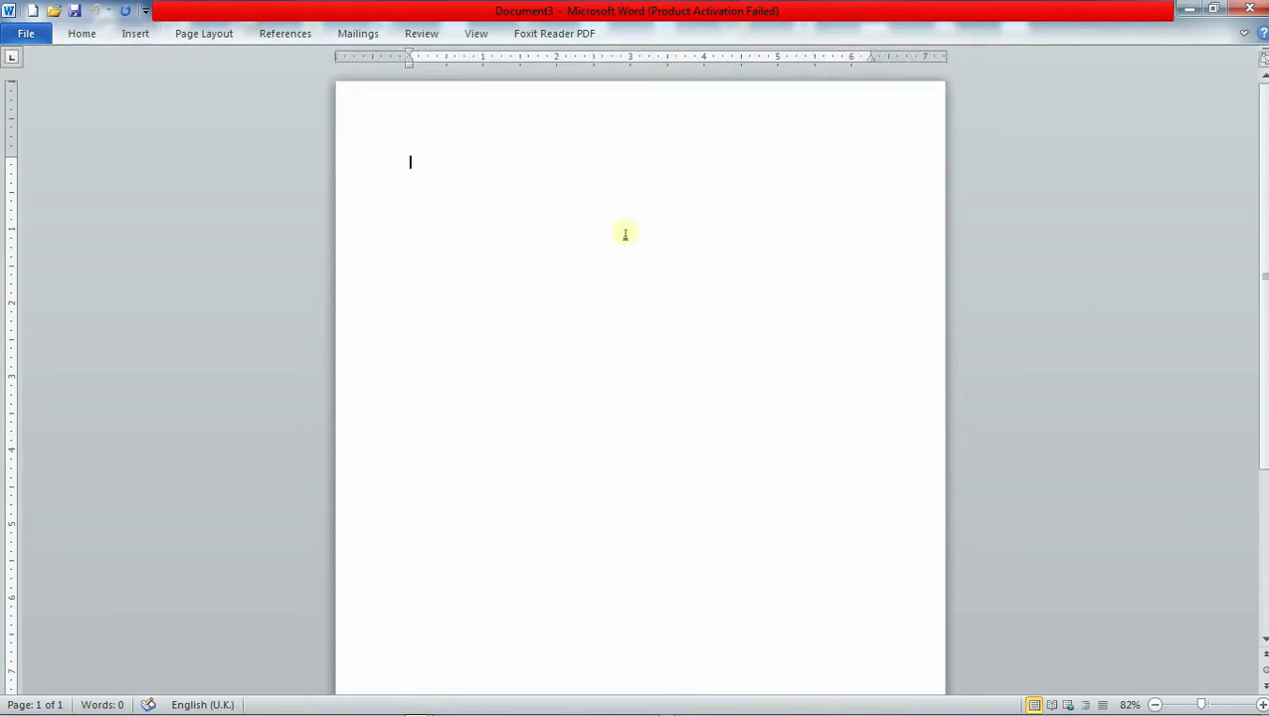
key(ctrl+F1)
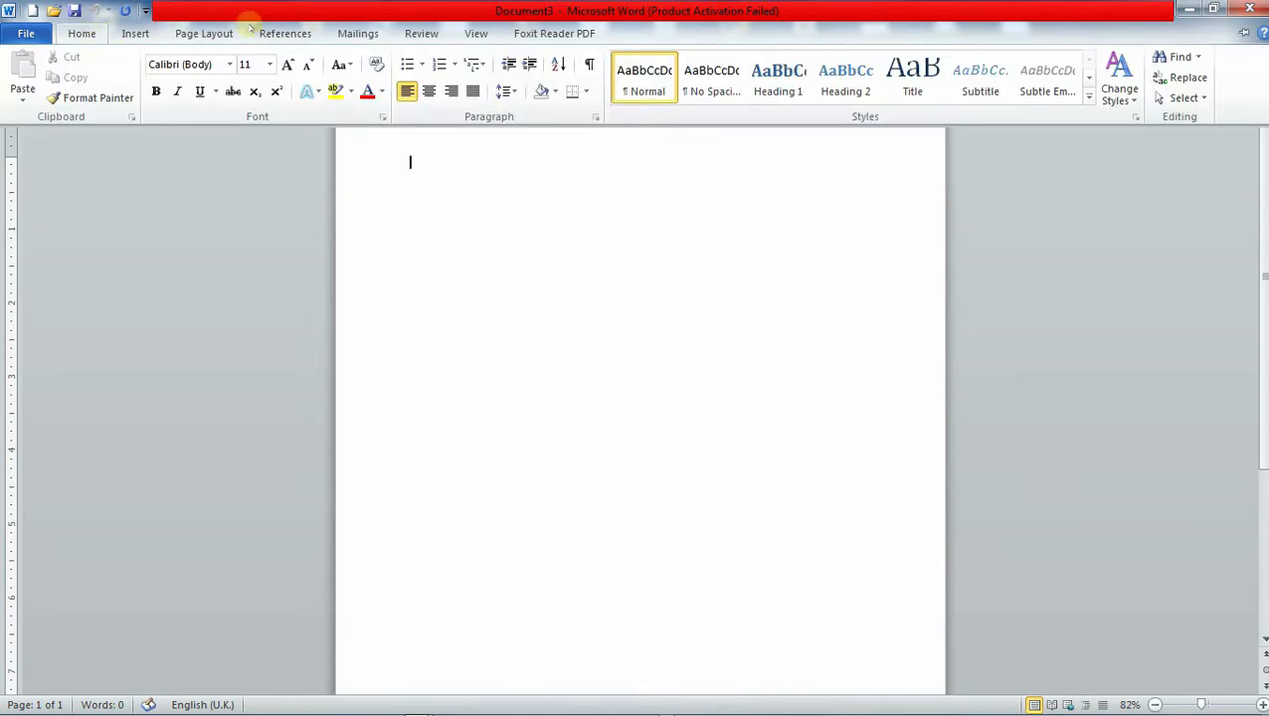
key(ctrl+F1)
key(ctrl+F1)
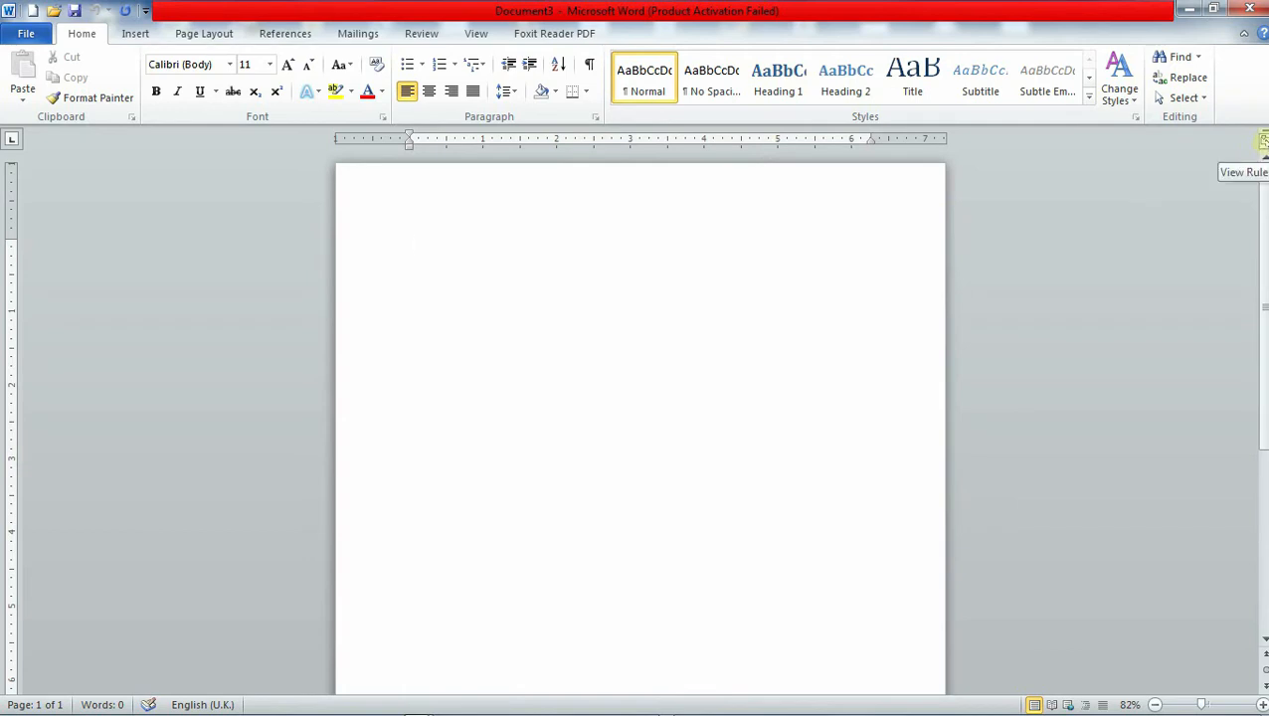
- Turn the rulers off and on with the View Ruler toggle and the Ruler view option, and return to the Home commands
click(1261, 142)
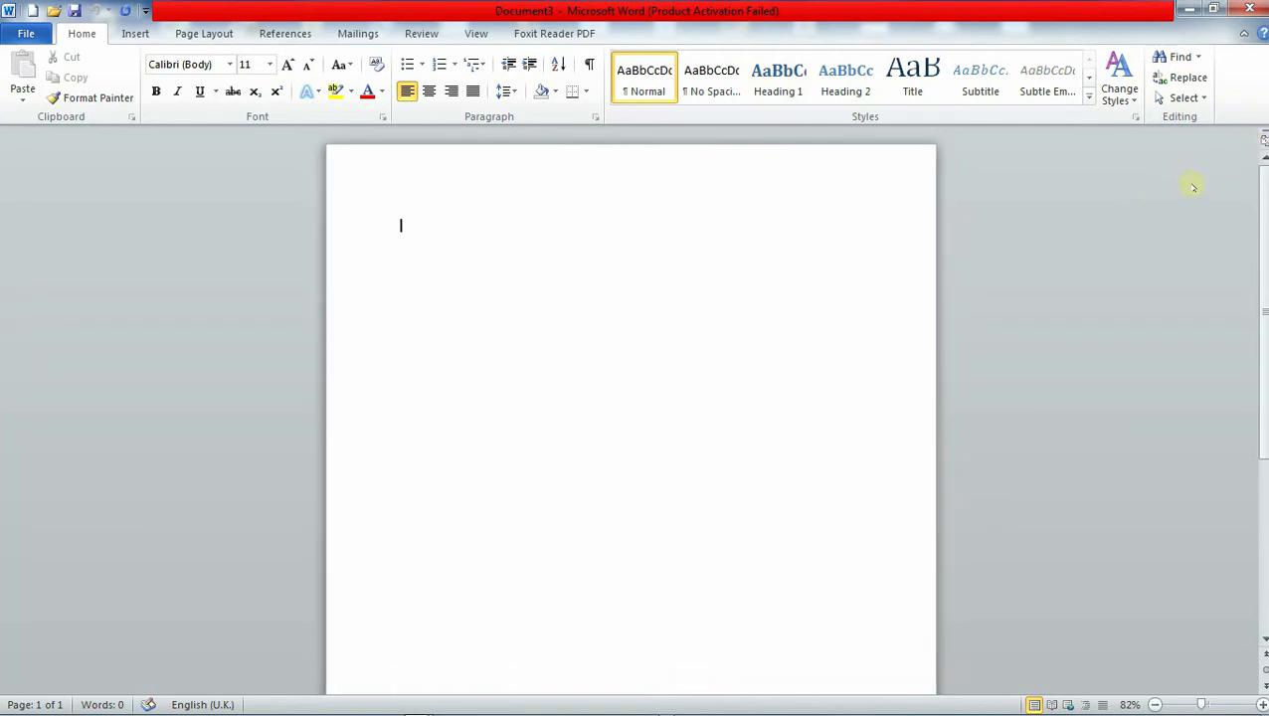
click(1261, 142)
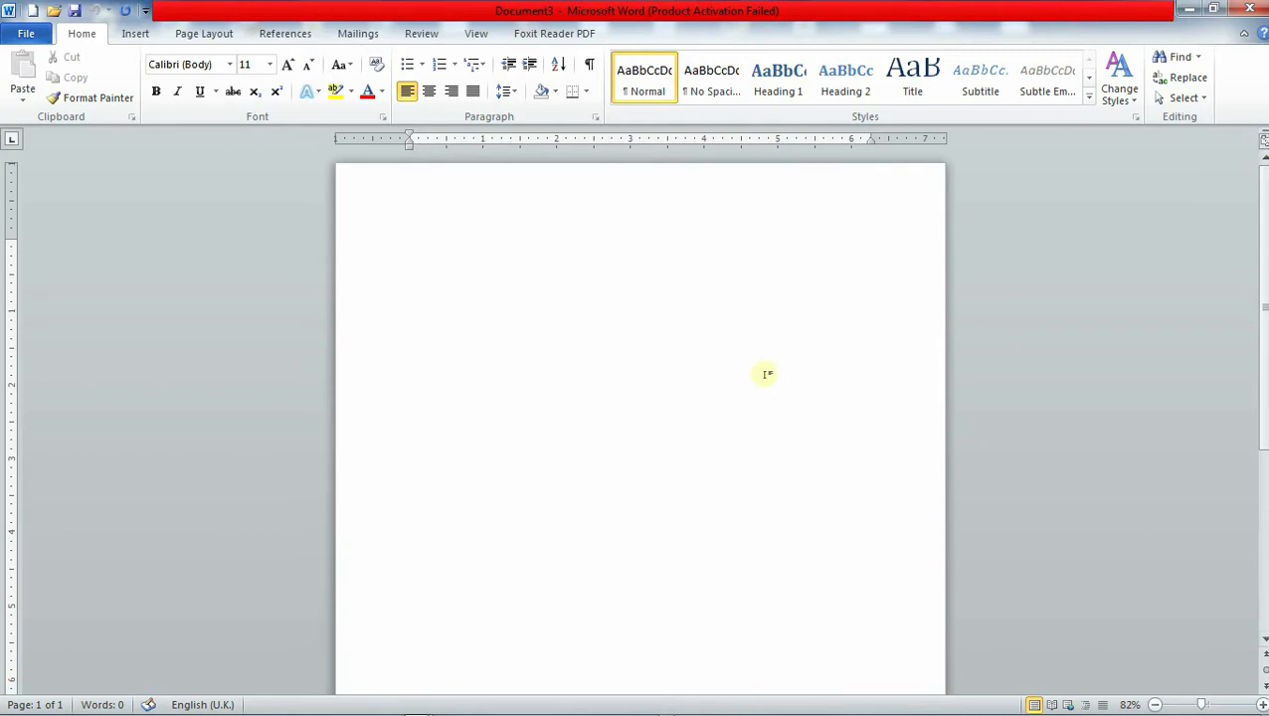
click(475, 34)
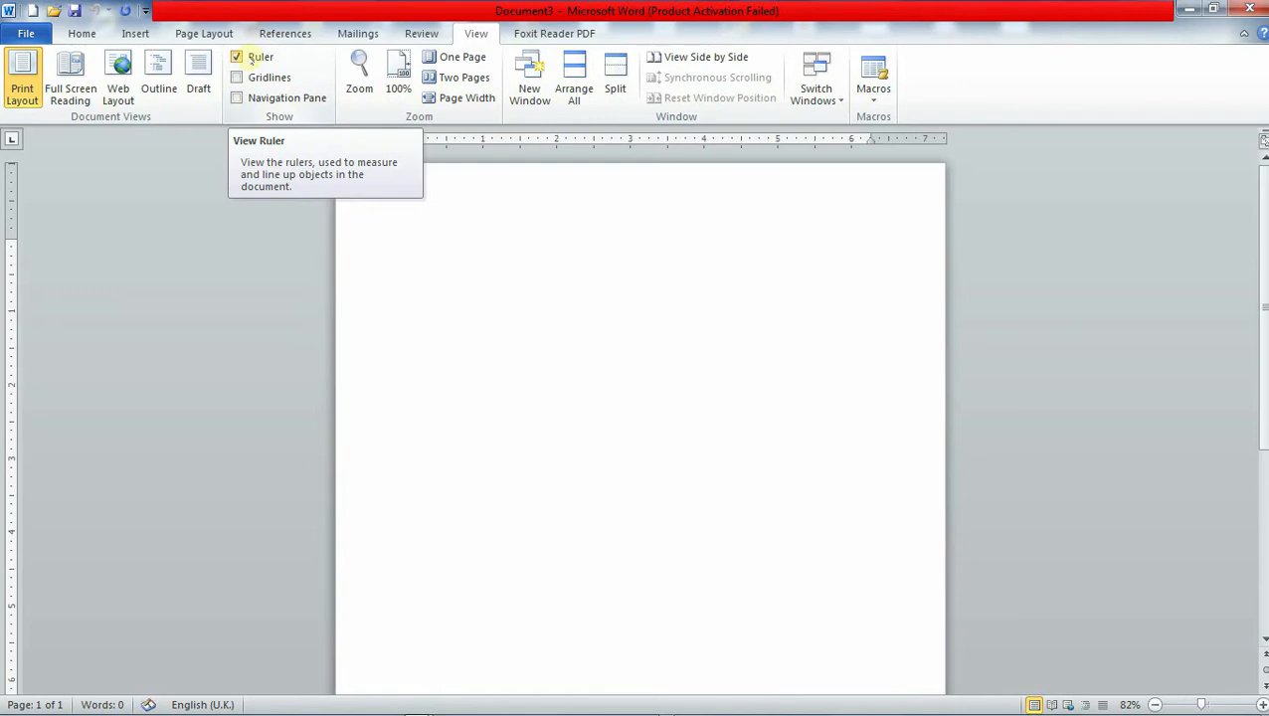
click(251, 60)
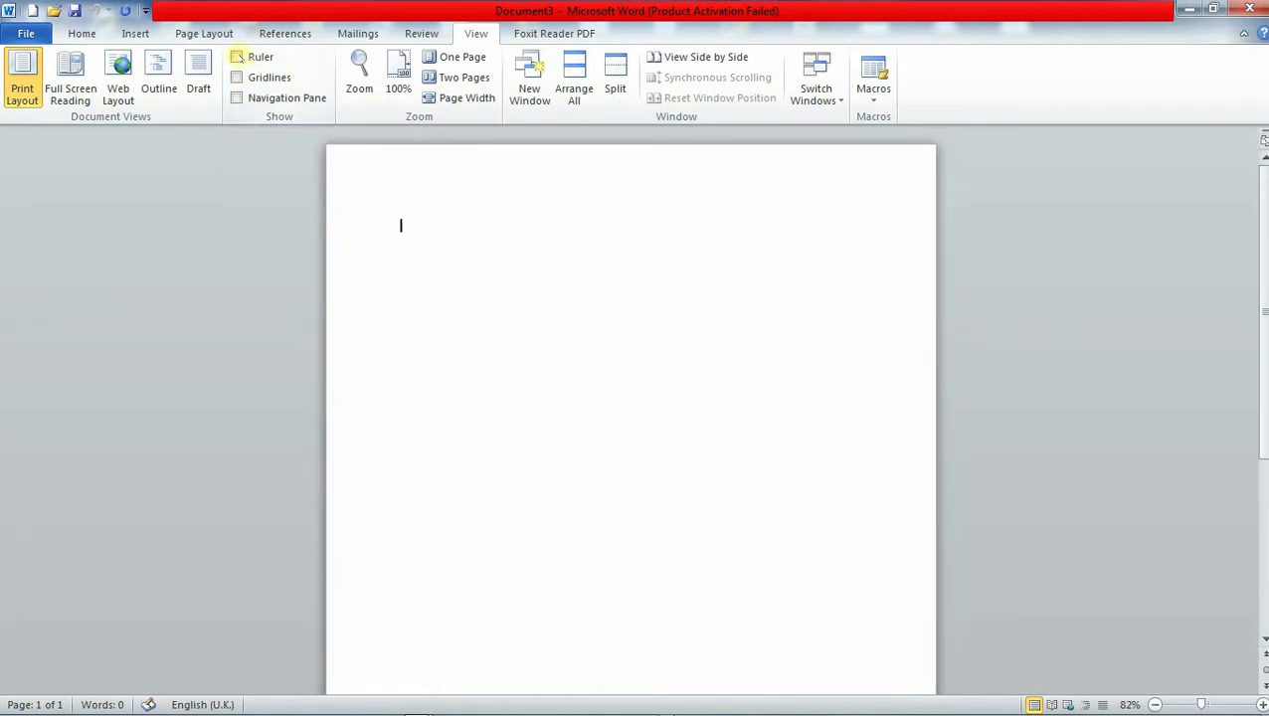
click(237, 56)
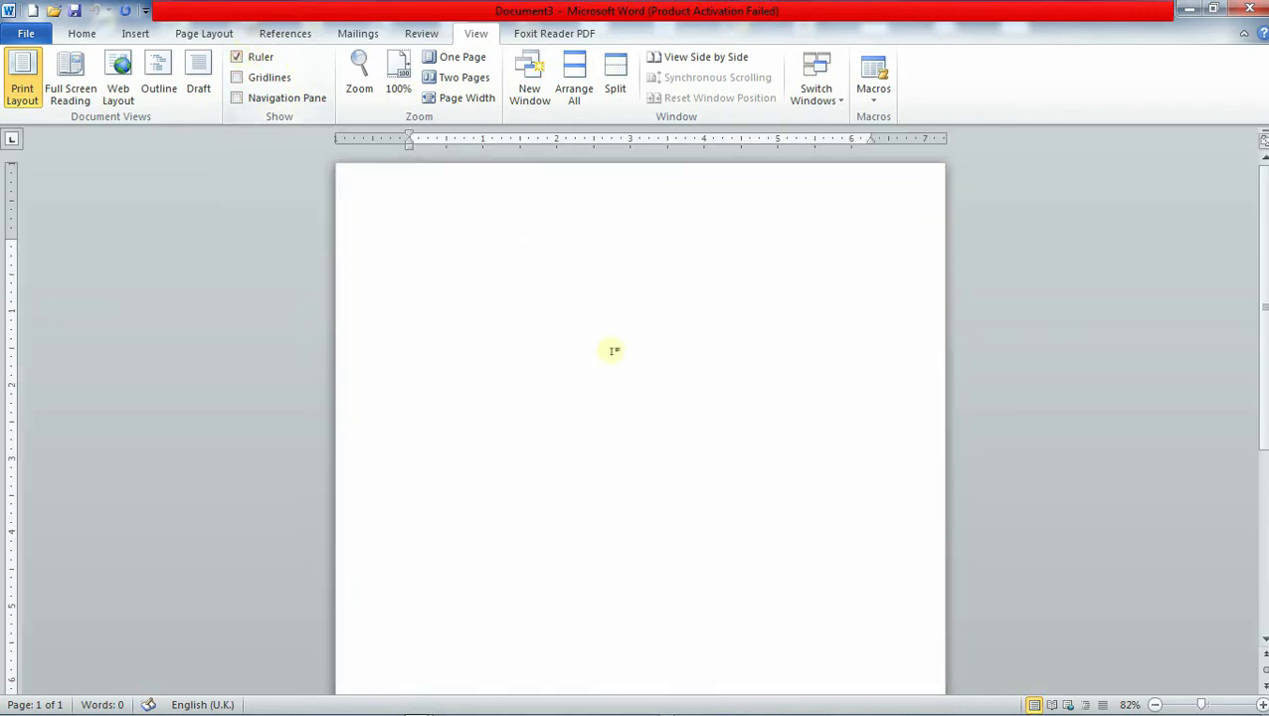
click(82, 34)
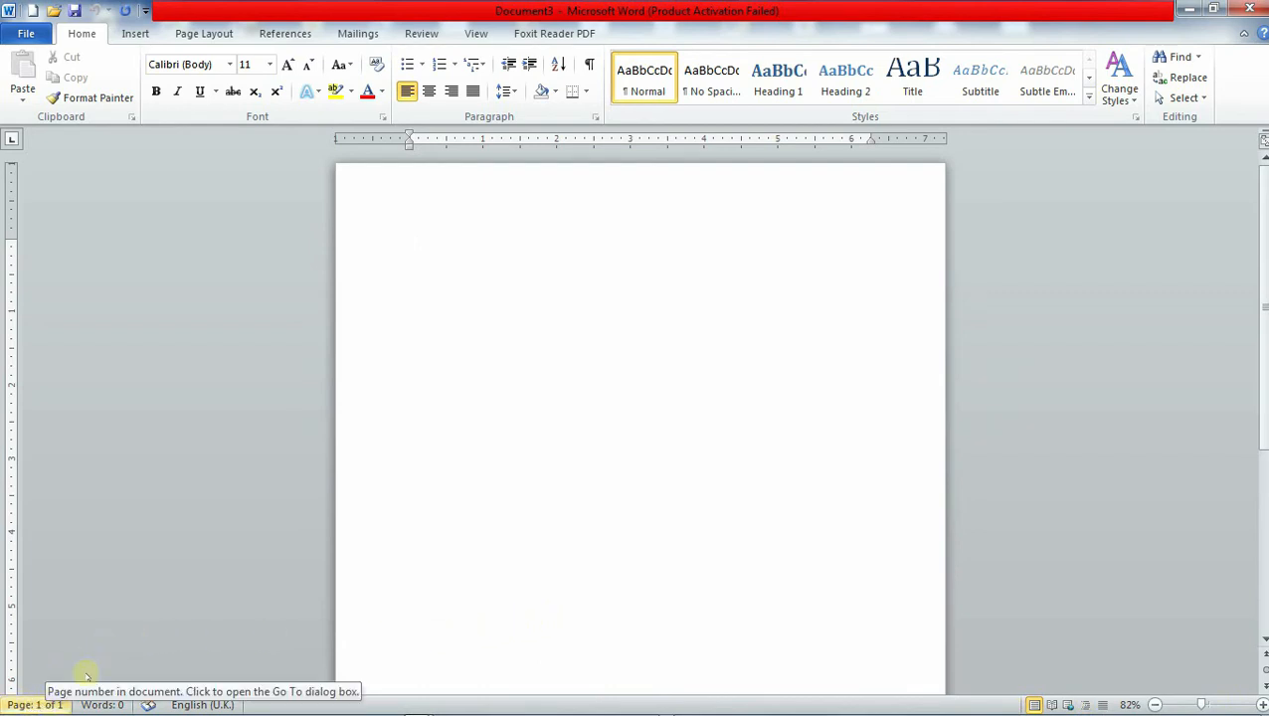
- Open the existing document SDG Updated.docx from the Documents library
mouse_move(350, 710)
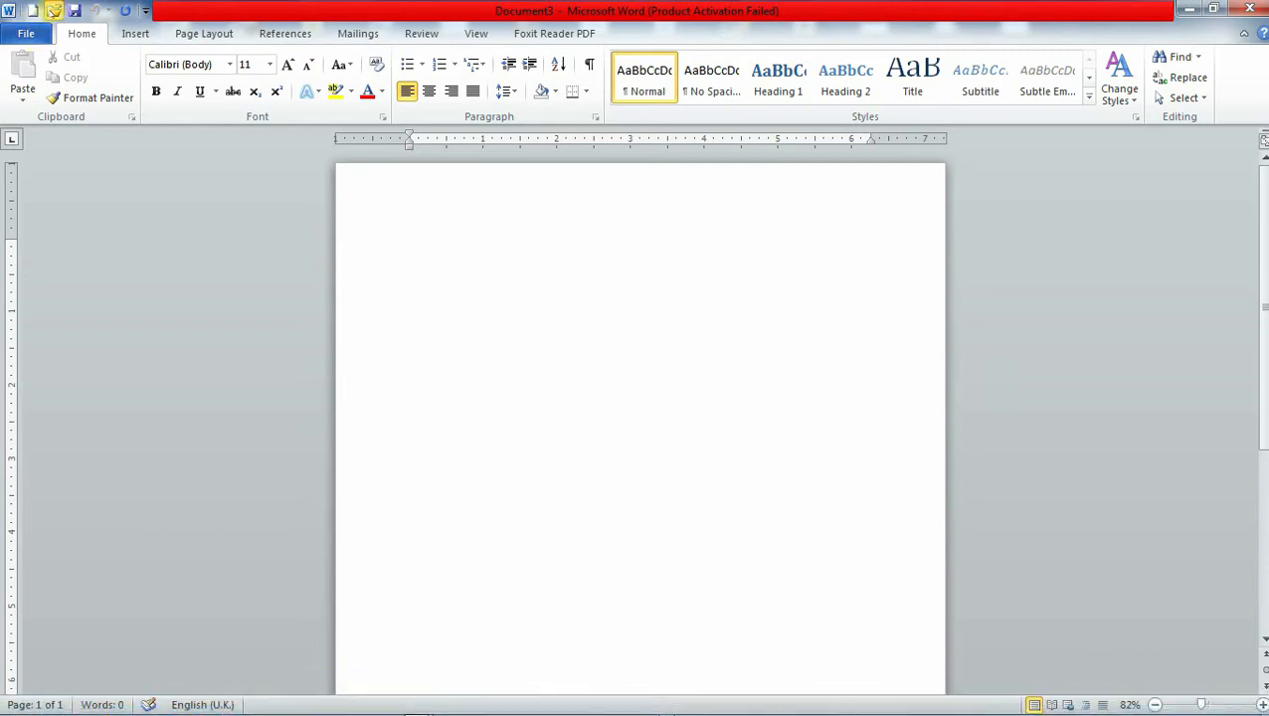
click(53, 10)
scroll(584, 195, down, 2)
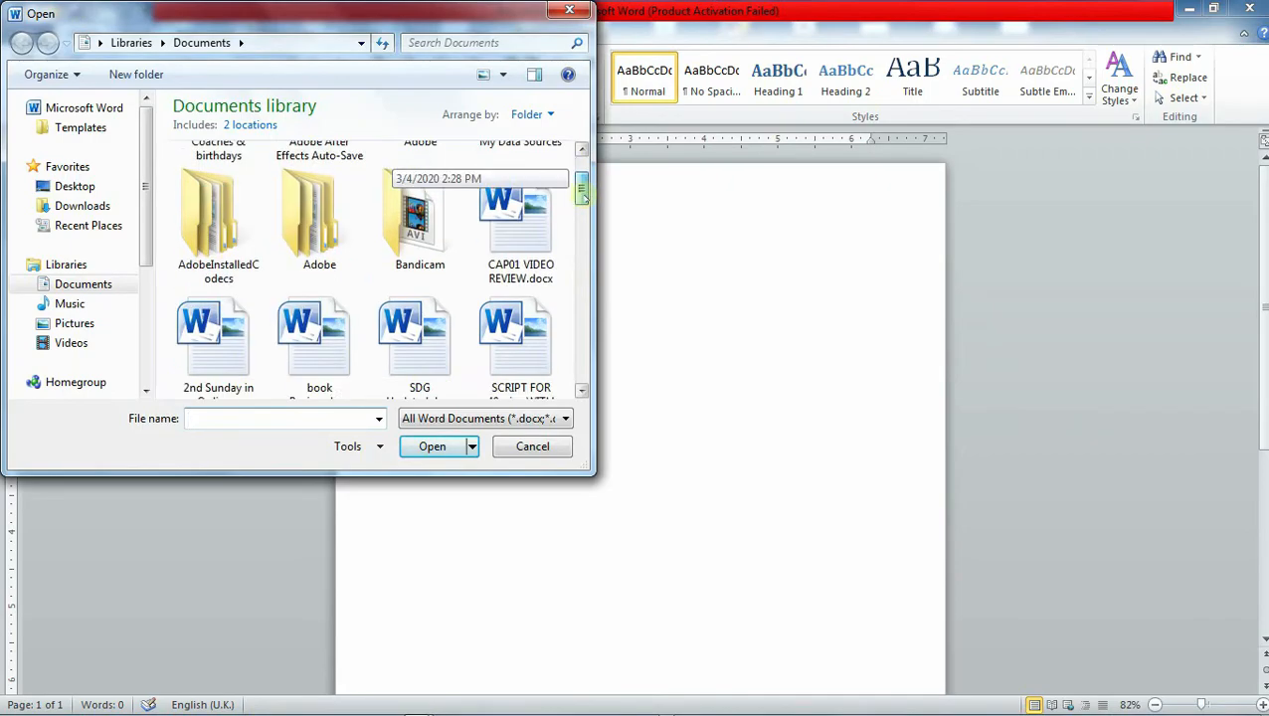
scroll(584, 196, down, 2)
double_click(416, 203)
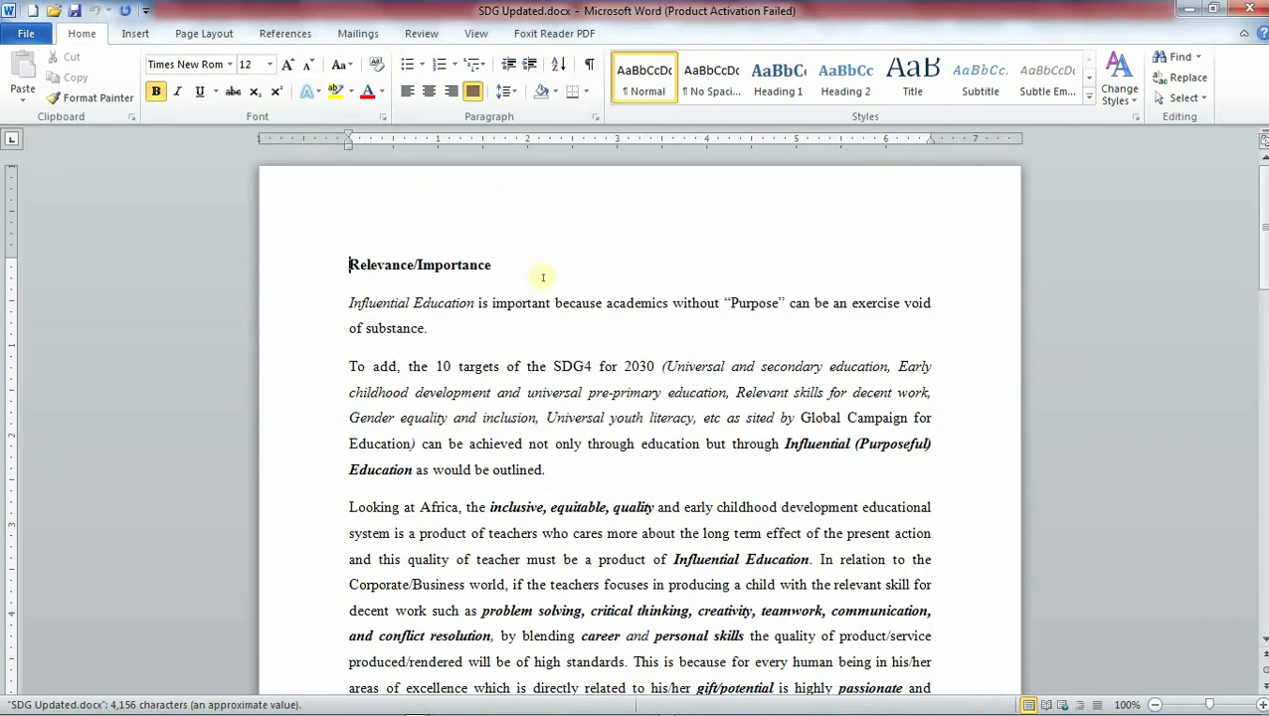
- Look through the document's pages, review its Word Count statistics, and close them
scroll(543, 277, down, 15)
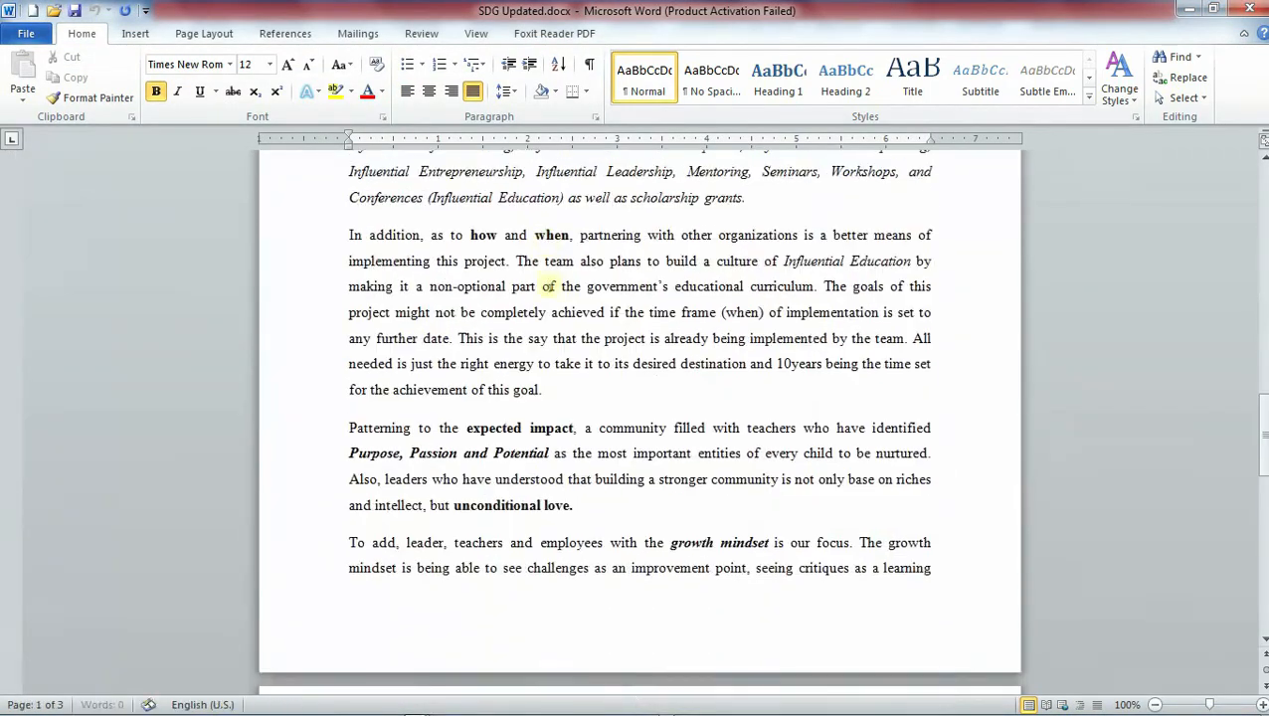
scroll(552, 290, down, 6)
scroll(563, 298, up, 20)
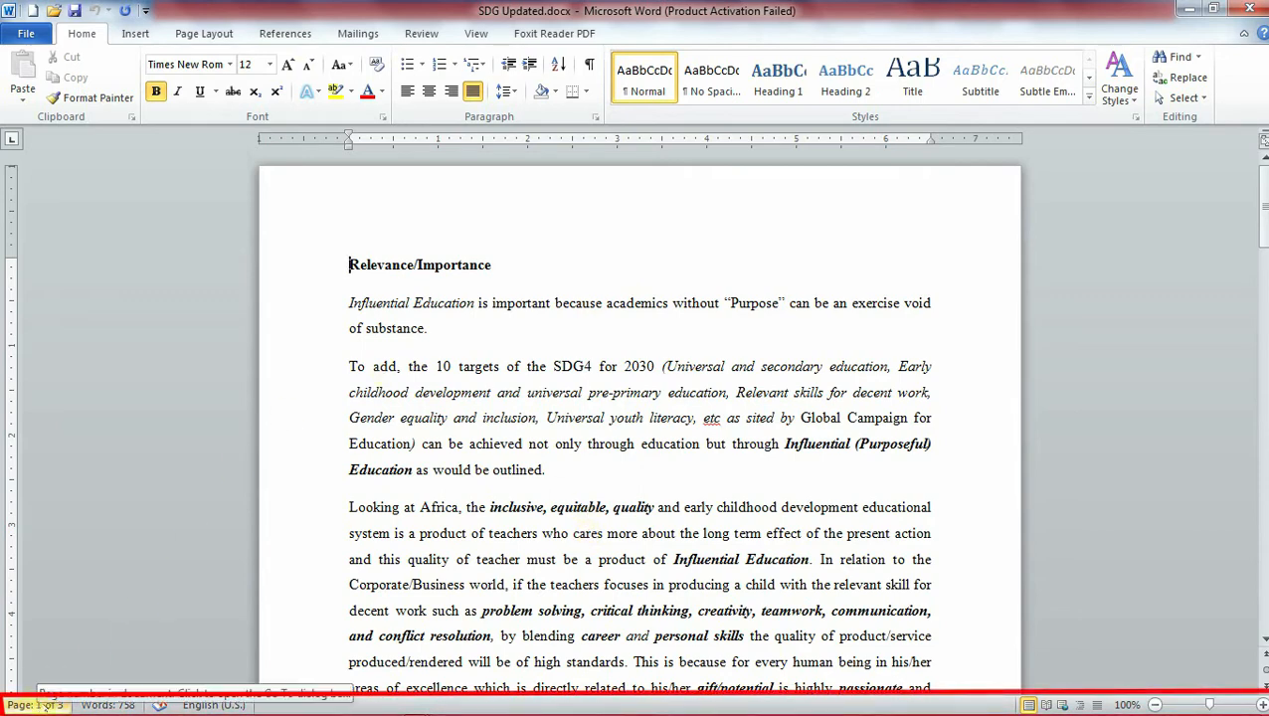
click(116, 704)
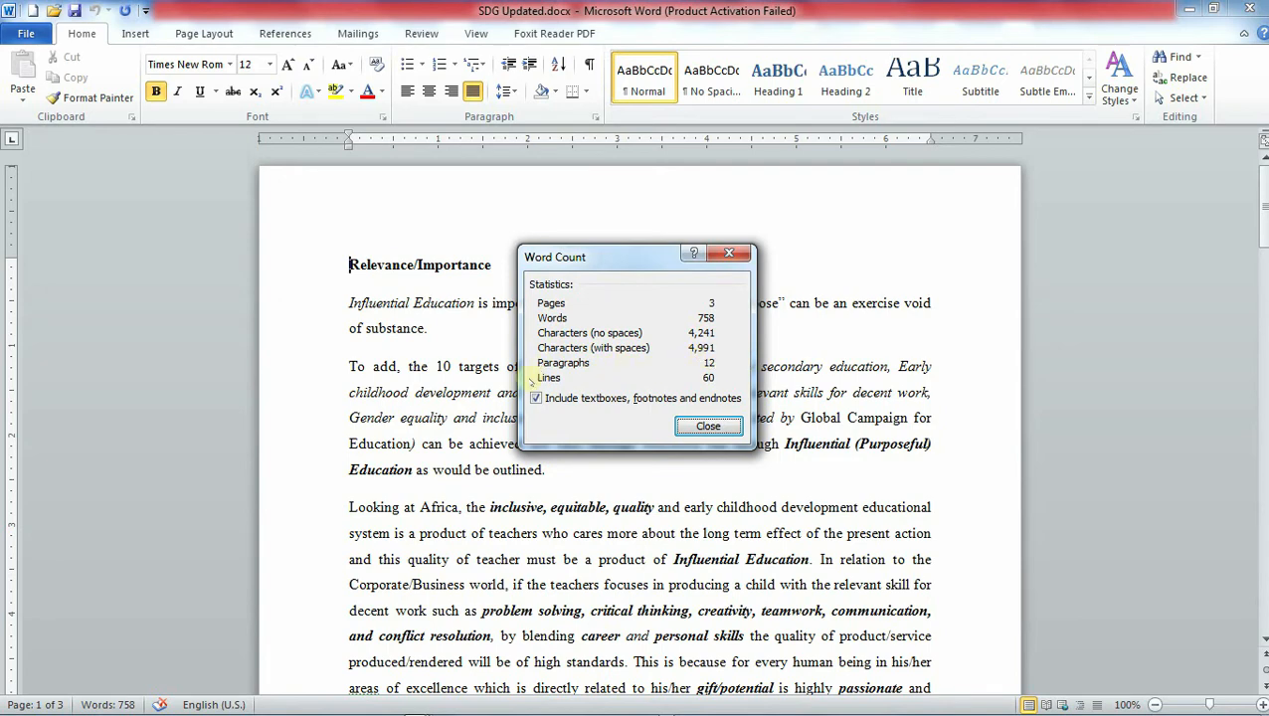
click(729, 253)
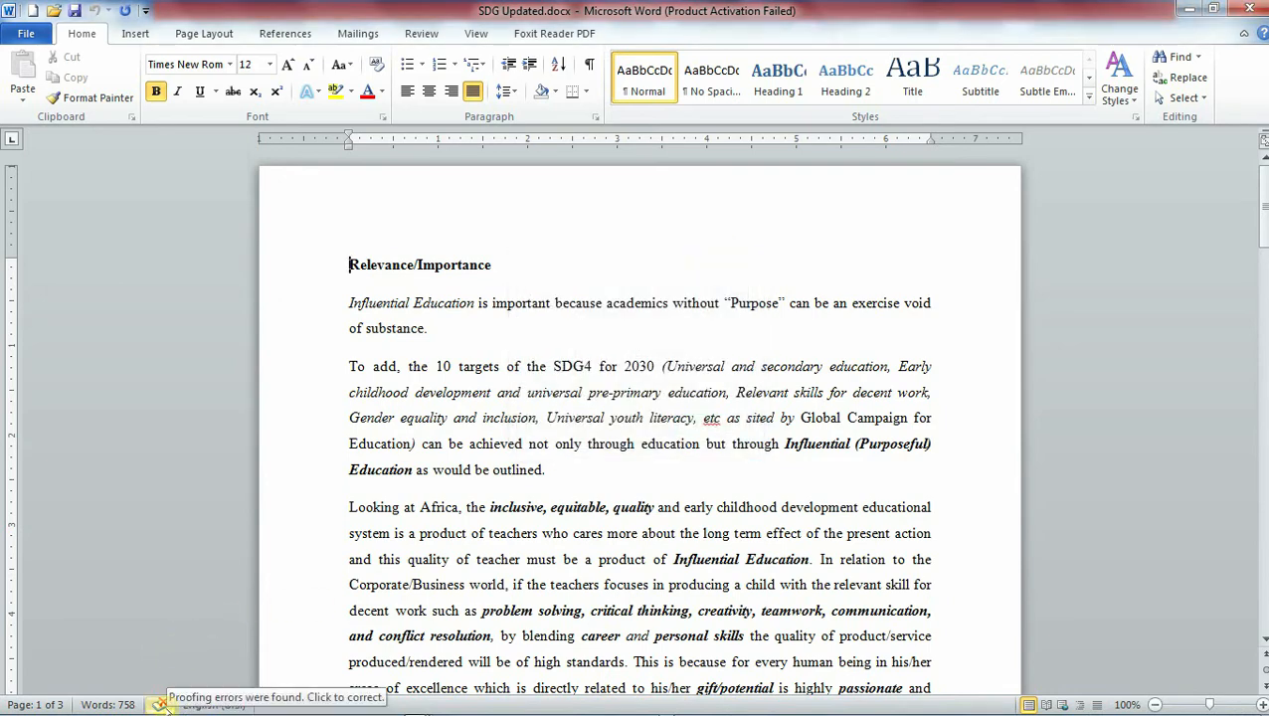
- Show the document in Full Screen Reading view, browse its screens to the end and back, and close the view
scroll(527, 542, down, 15)
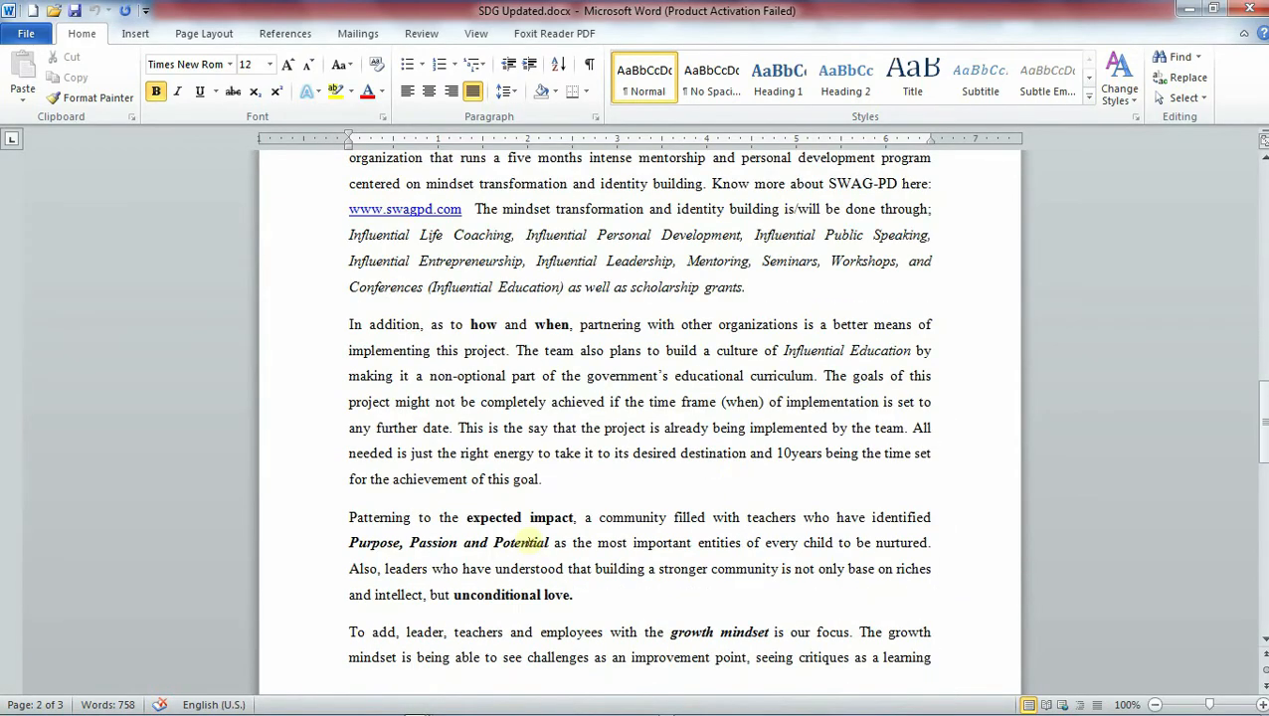
scroll(535, 541, down, 5)
scroll(542, 541, up, 10)
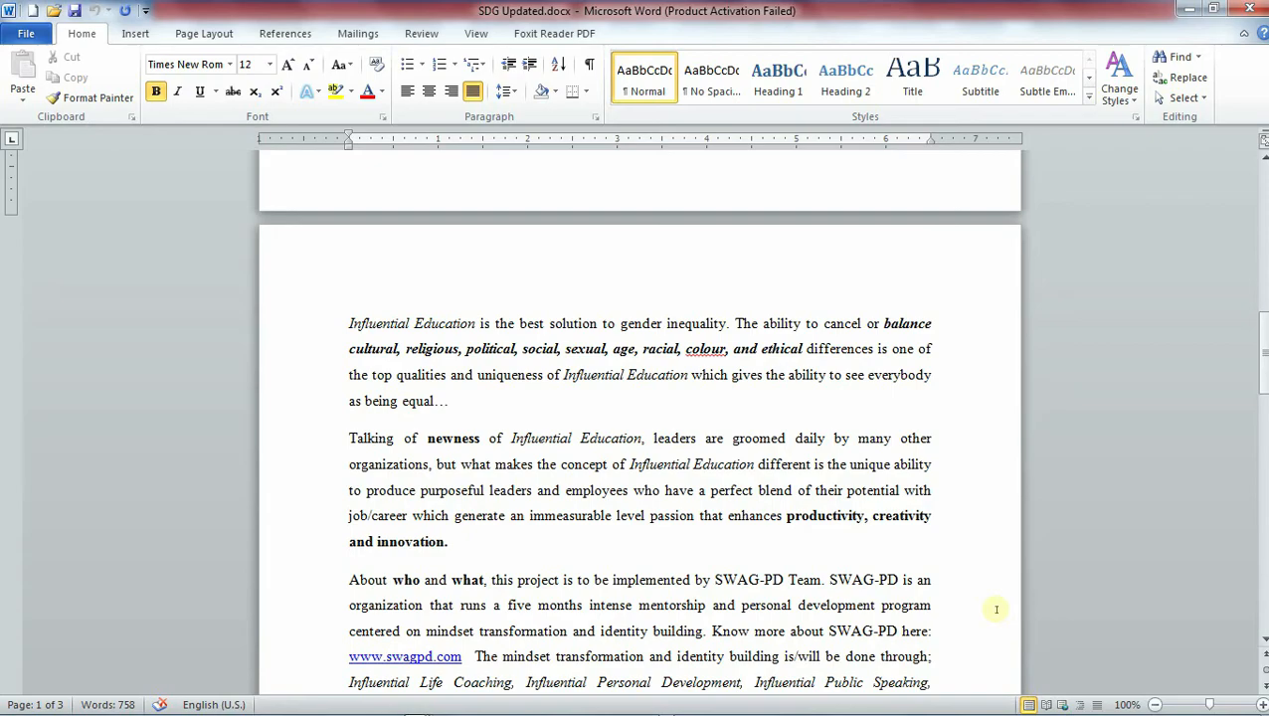
scroll(828, 445, down, 10)
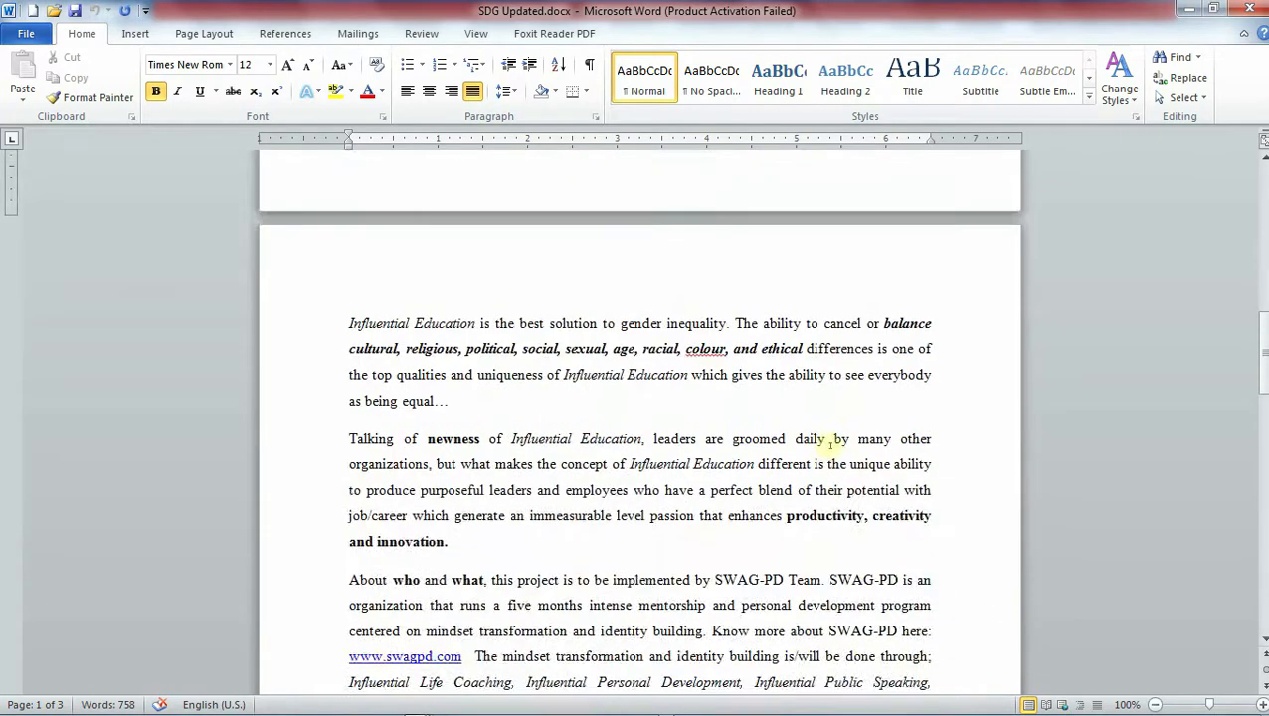
scroll(835, 452, down, 12)
scroll(864, 477, up, 5)
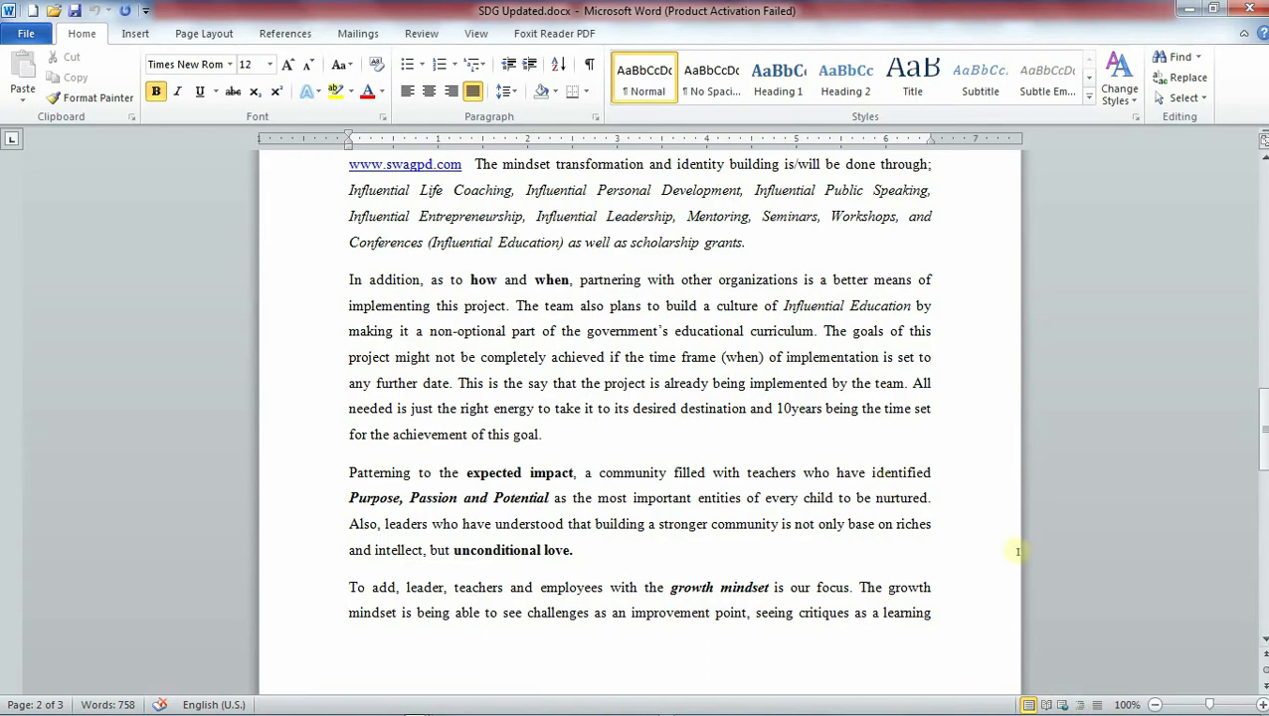
click(1046, 704)
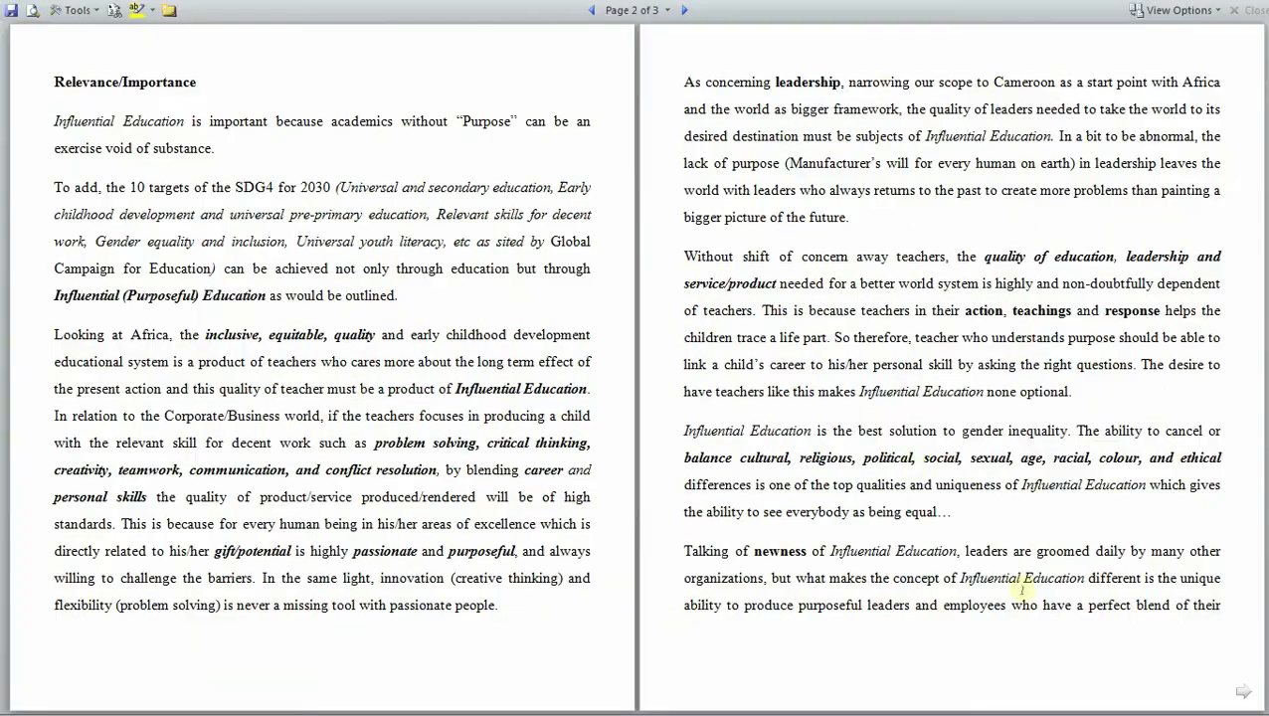
scroll(809, 395, down, 1)
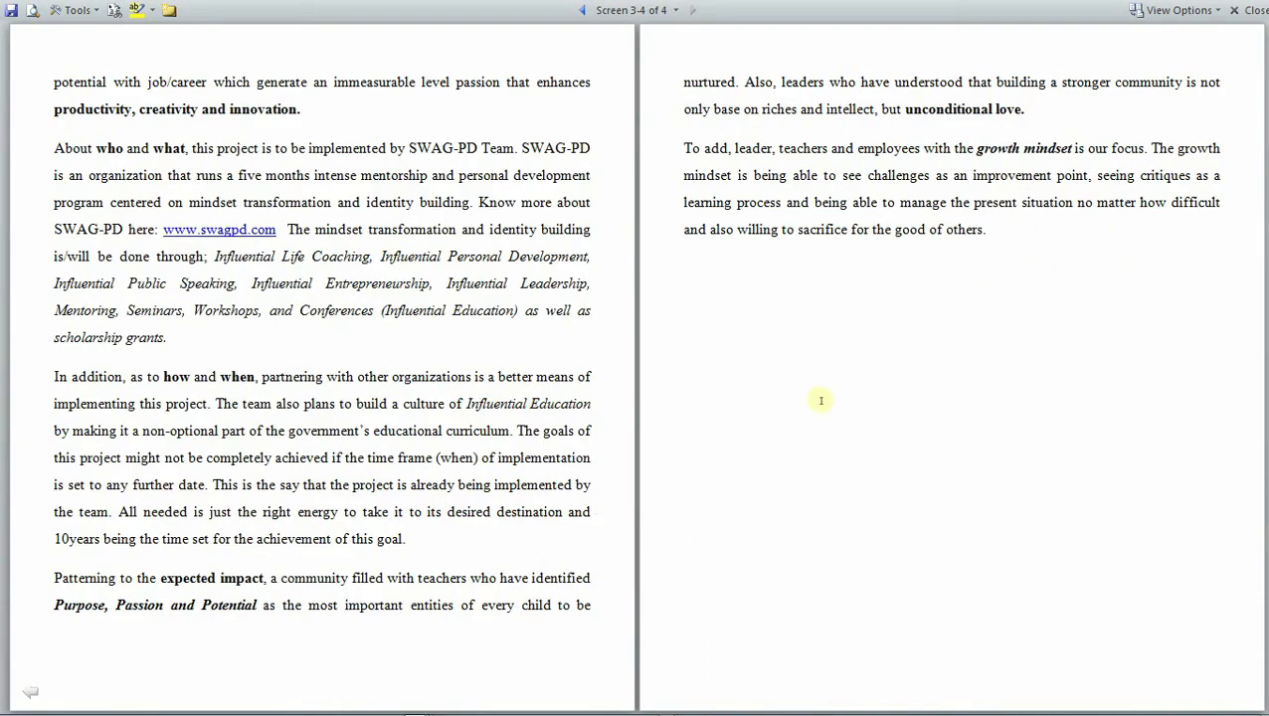
scroll(821, 398, up, 1)
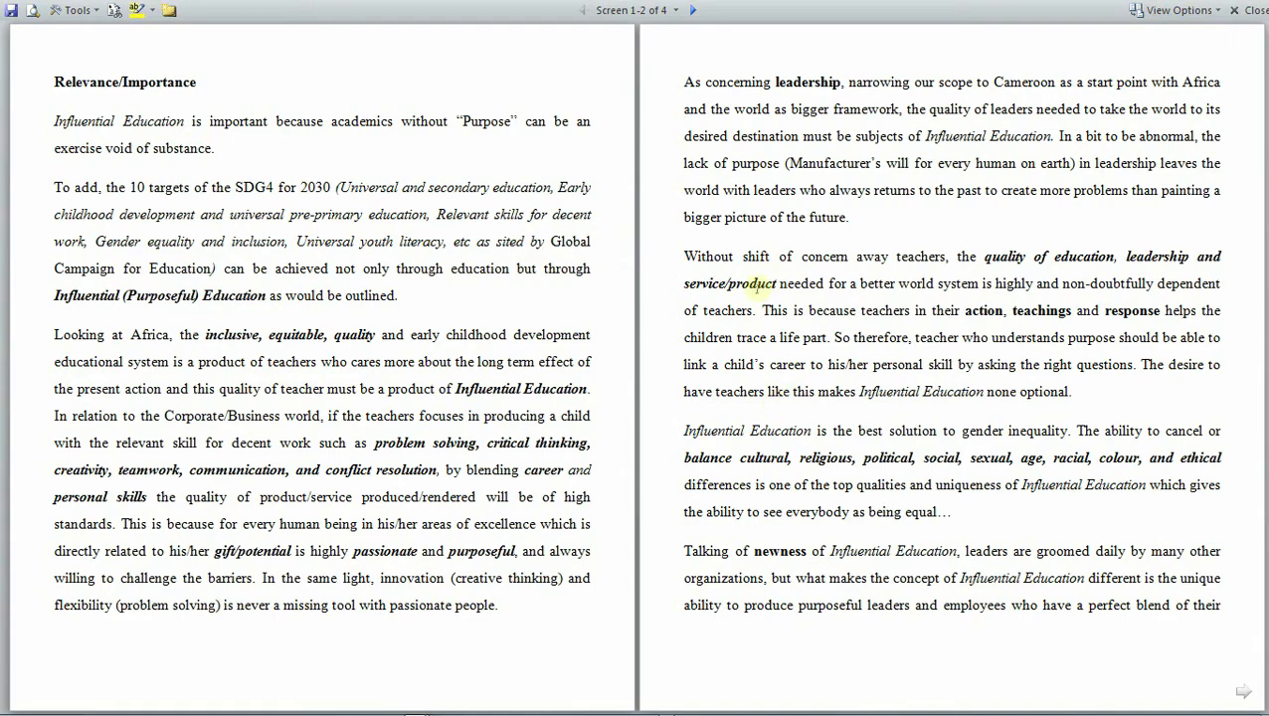
click(1241, 10)
- Switch the document to Web Layout view and look through the text from beginning to end
scroll(583, 497, down, 4)
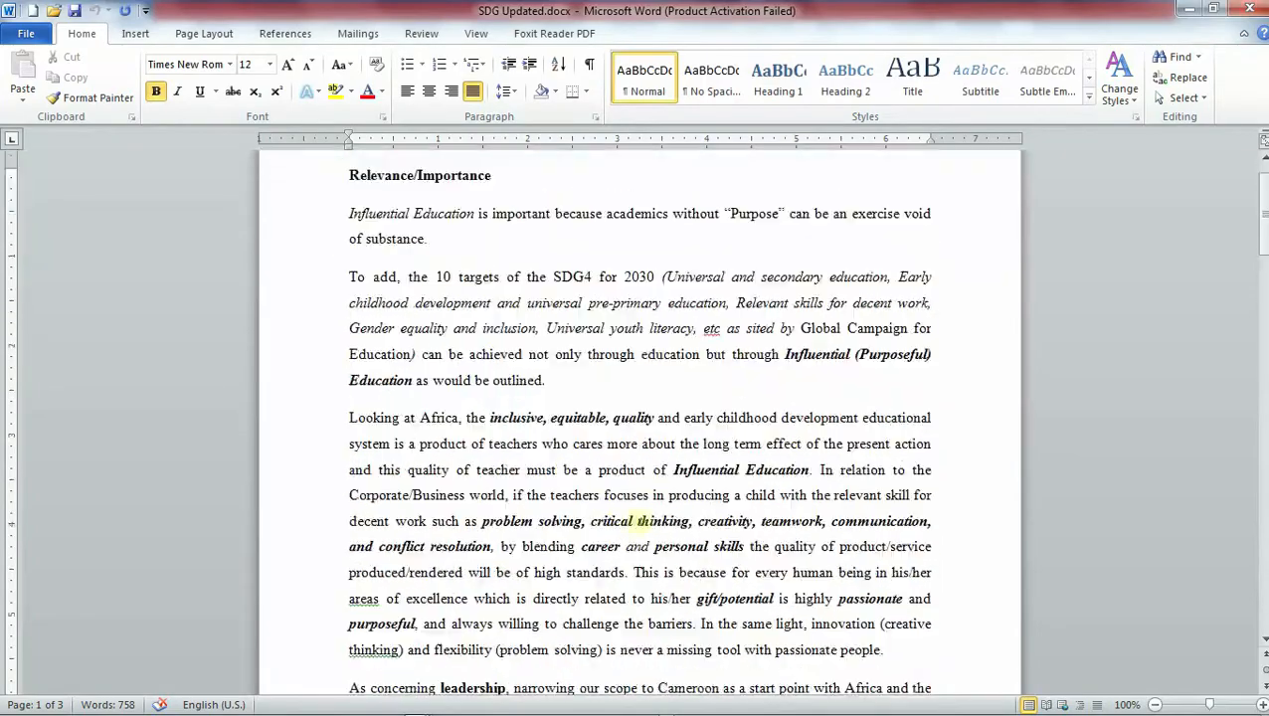
click(1062, 704)
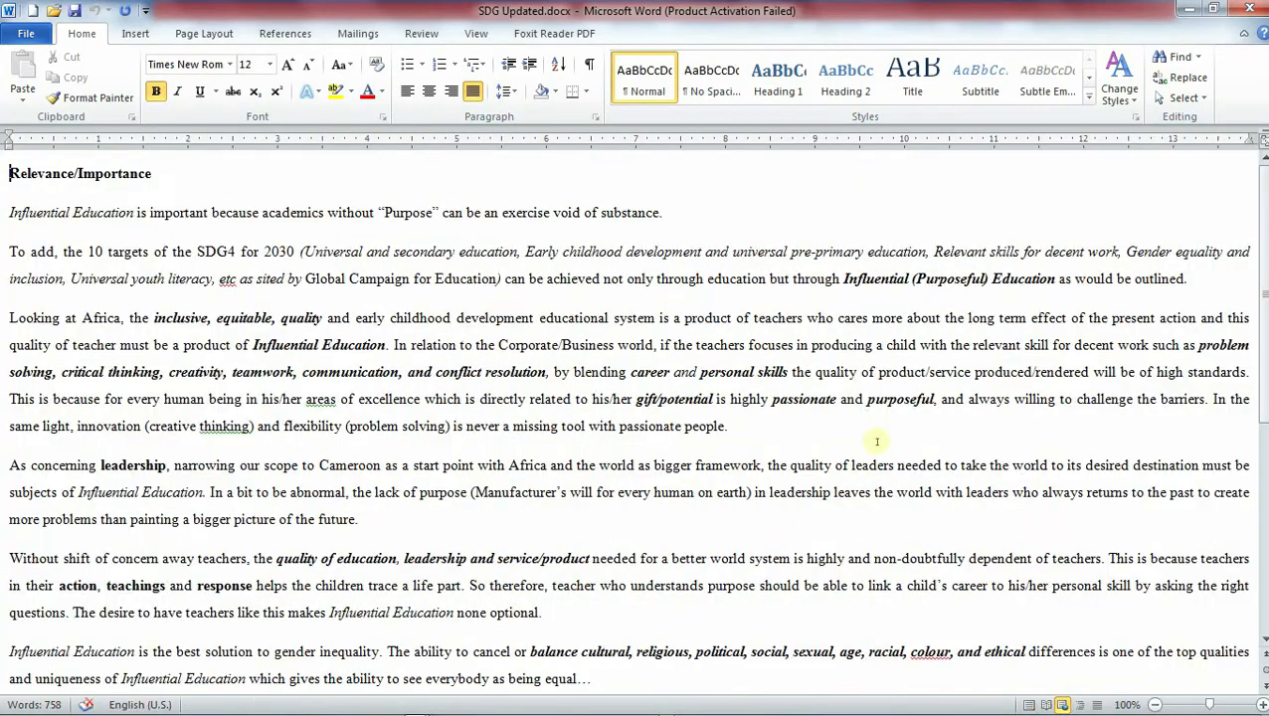
scroll(879, 443, down, 5)
scroll(878, 456, up, 4)
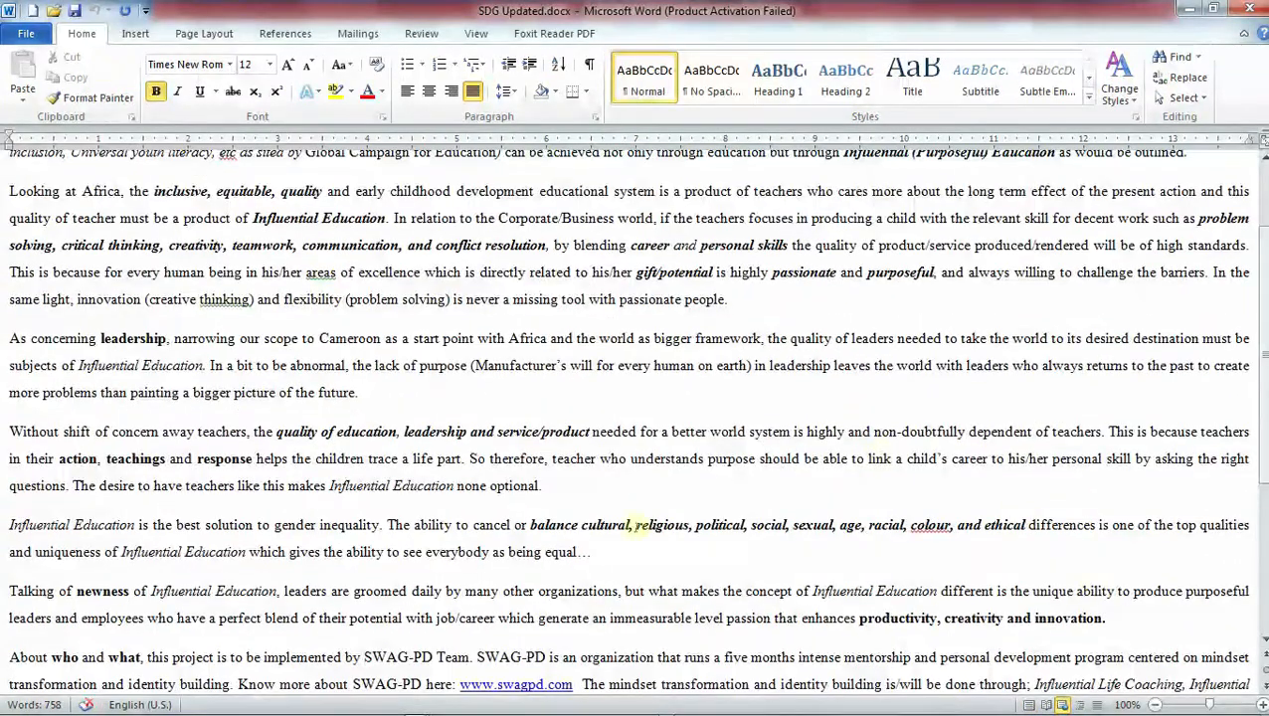
scroll(637, 524, down, 4)
scroll(648, 547, up, 4)
scroll(653, 557, up, 2)
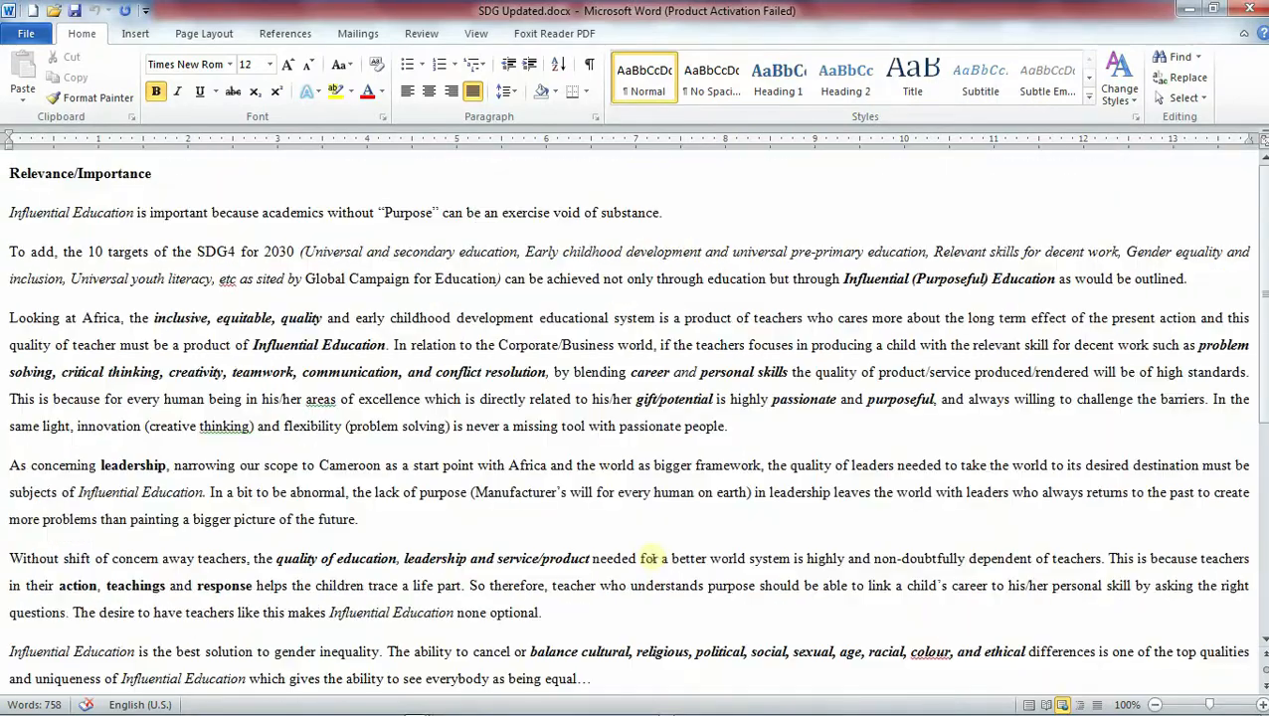
scroll(652, 557, down, 3)
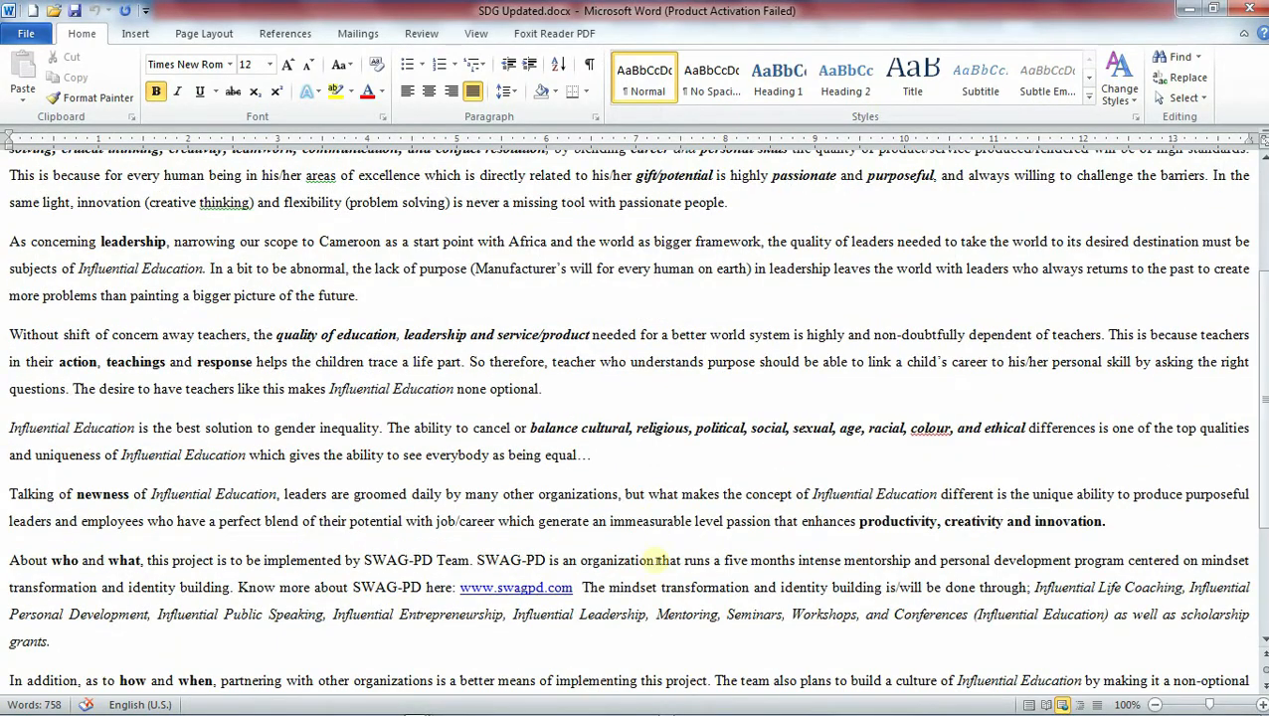
scroll(648, 559, down, 3)
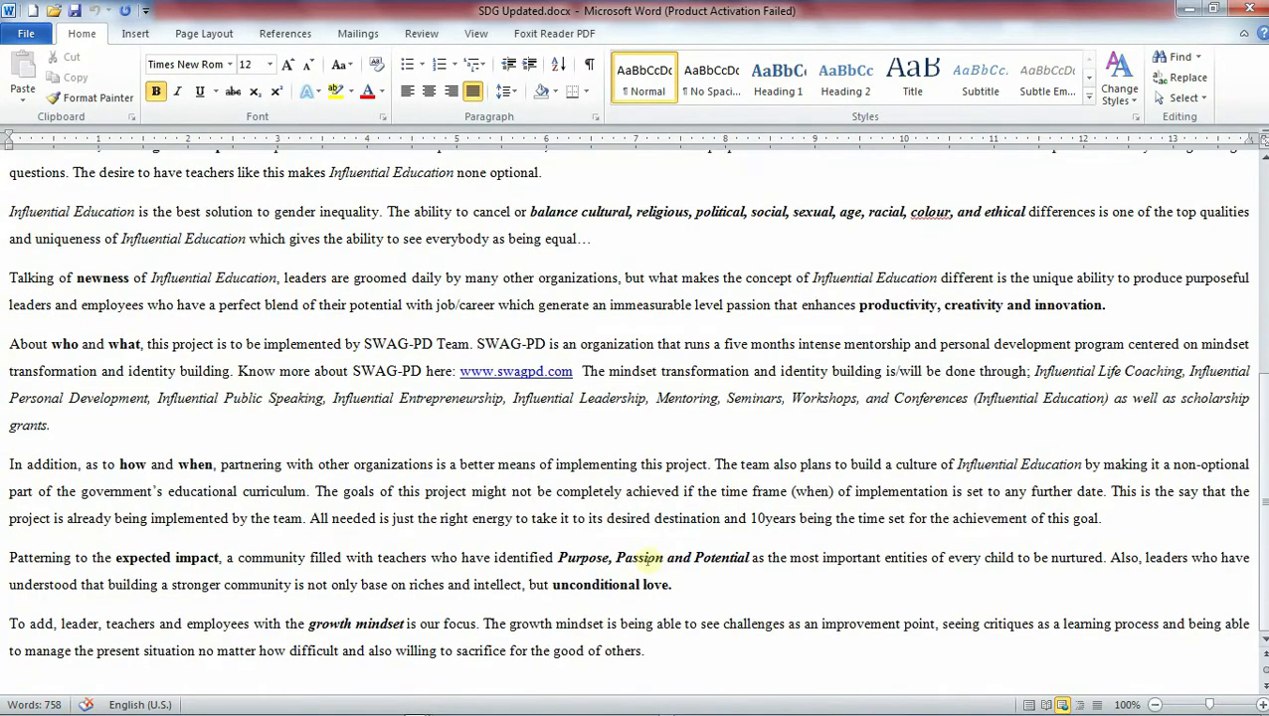
- Switch the document to Outline view and look through its body-text paragraphs from beginning to end
click(1081, 704)
scroll(869, 575, up, 9)
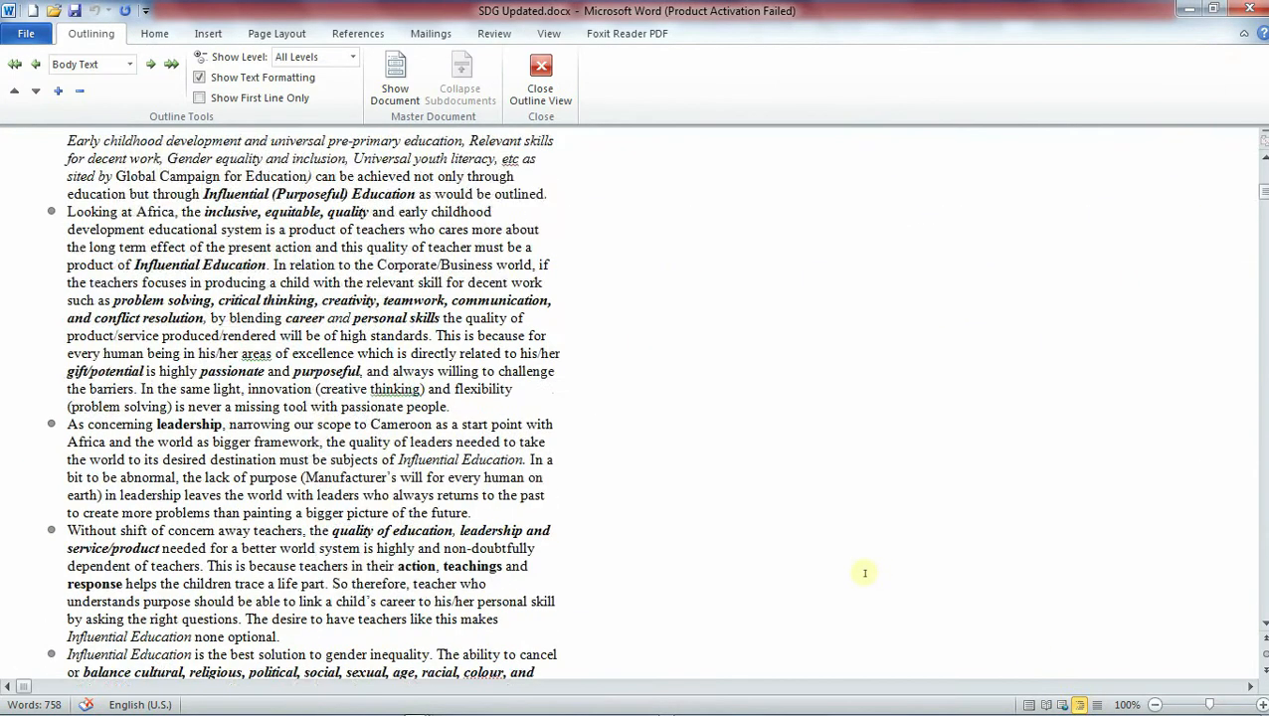
scroll(855, 537, down, 15)
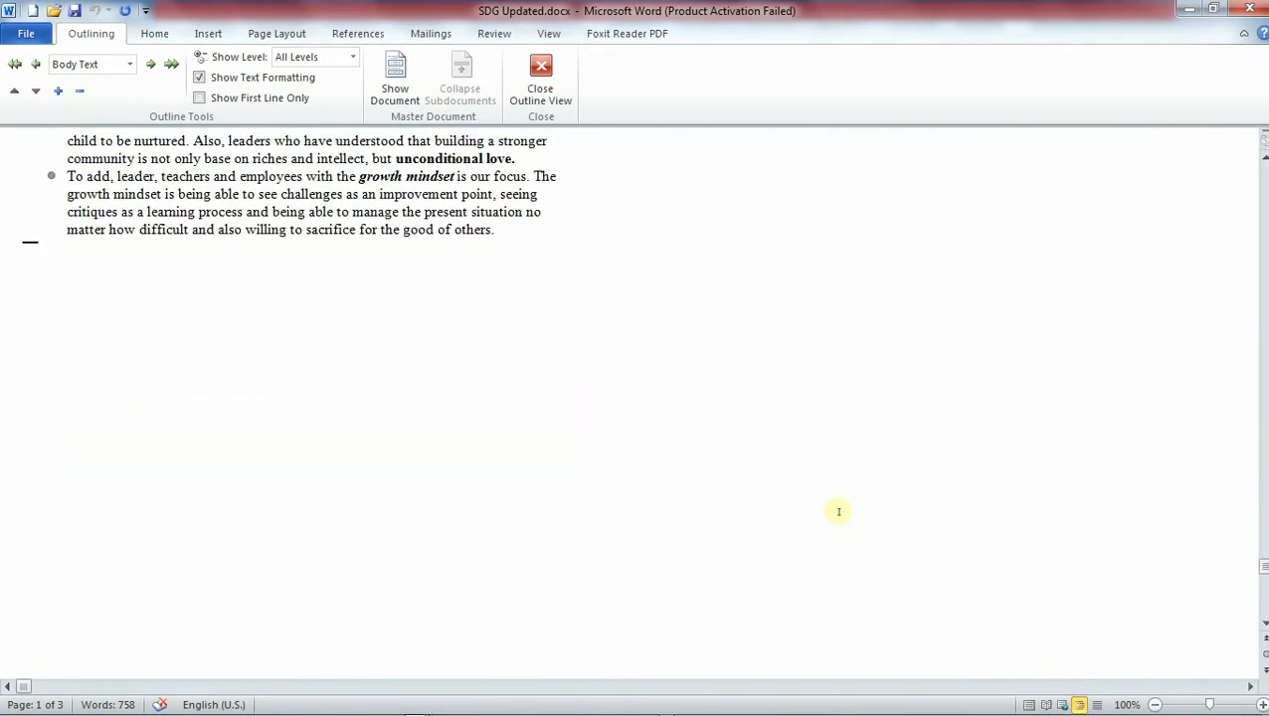
scroll(839, 513, up, 8)
scroll(839, 512, up, 7)
- Show the document in Draft view, examine its page divisions down to the end, and return to Print Layout view
click(1097, 704)
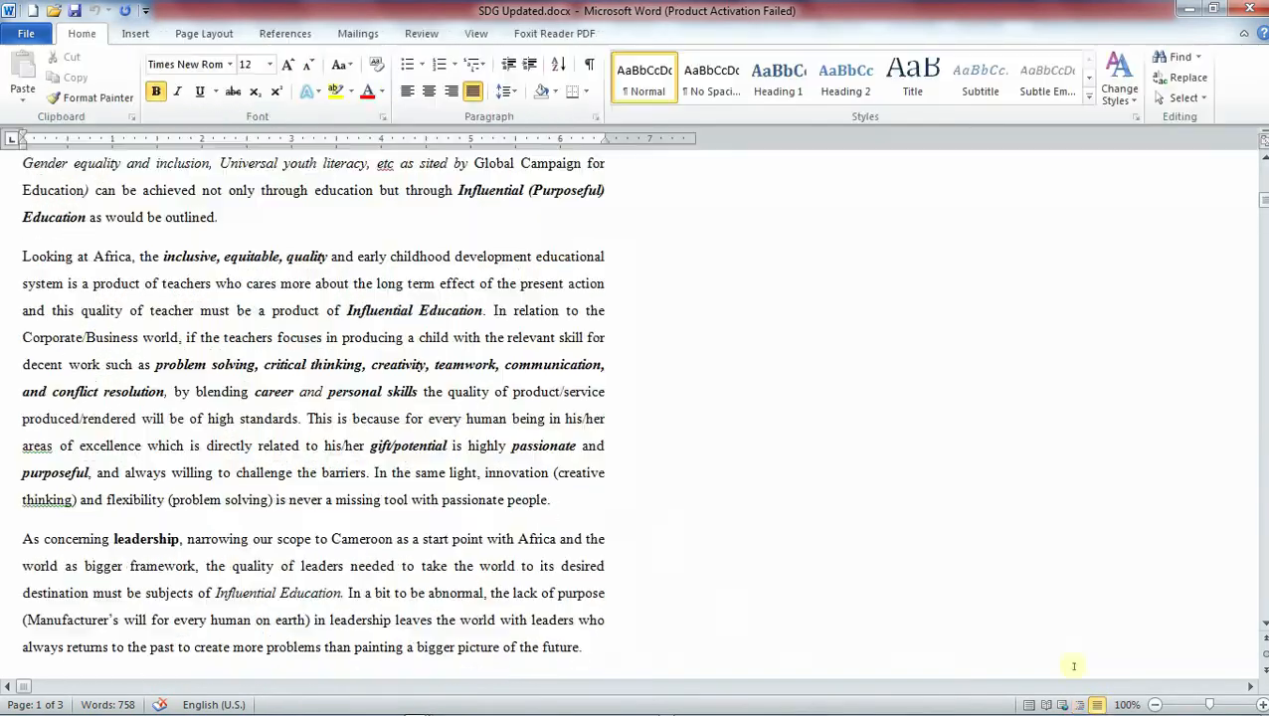
scroll(881, 449, down, 3)
scroll(881, 450, down, 1)
scroll(883, 445, up, 10)
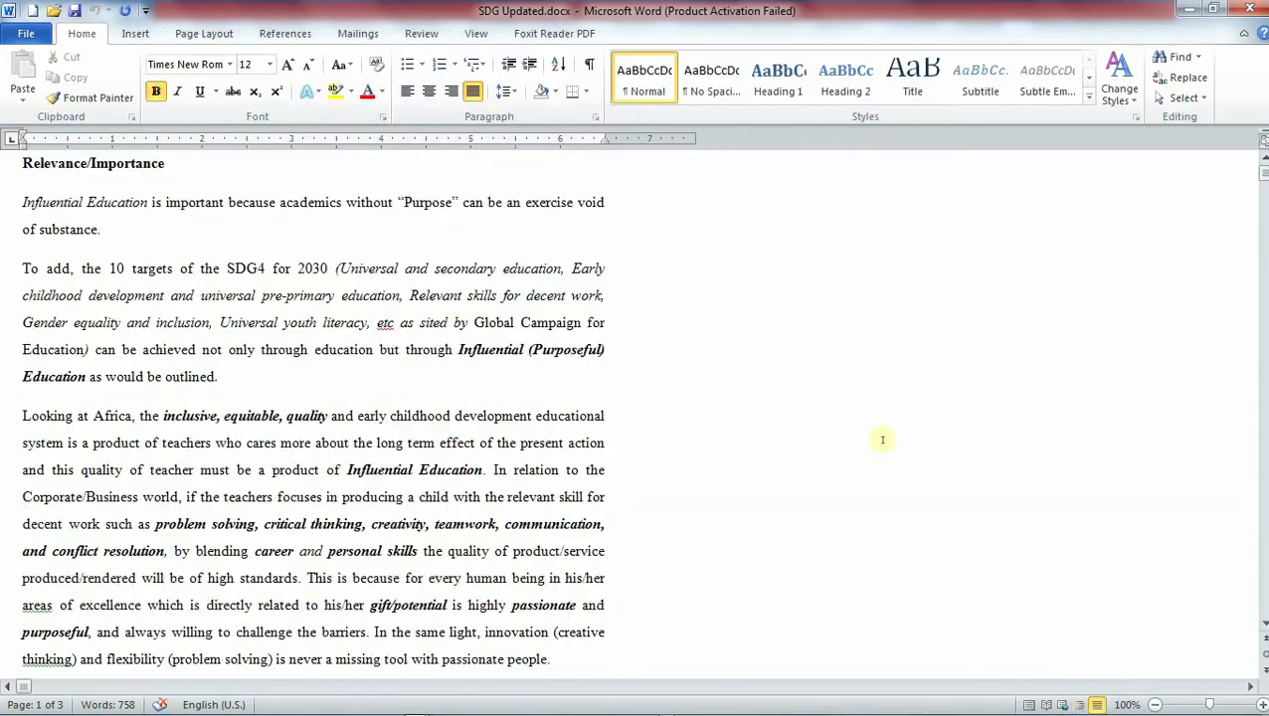
scroll(881, 442, down, 12)
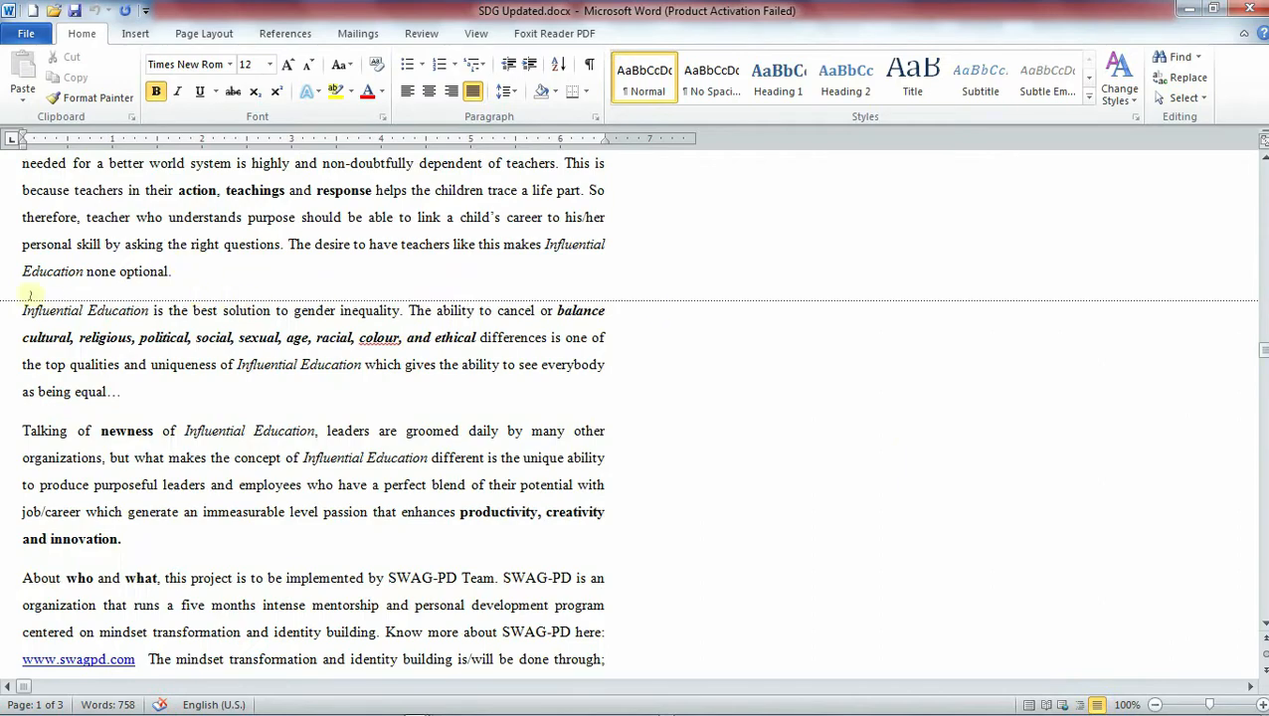
scroll(929, 308, down, 10)
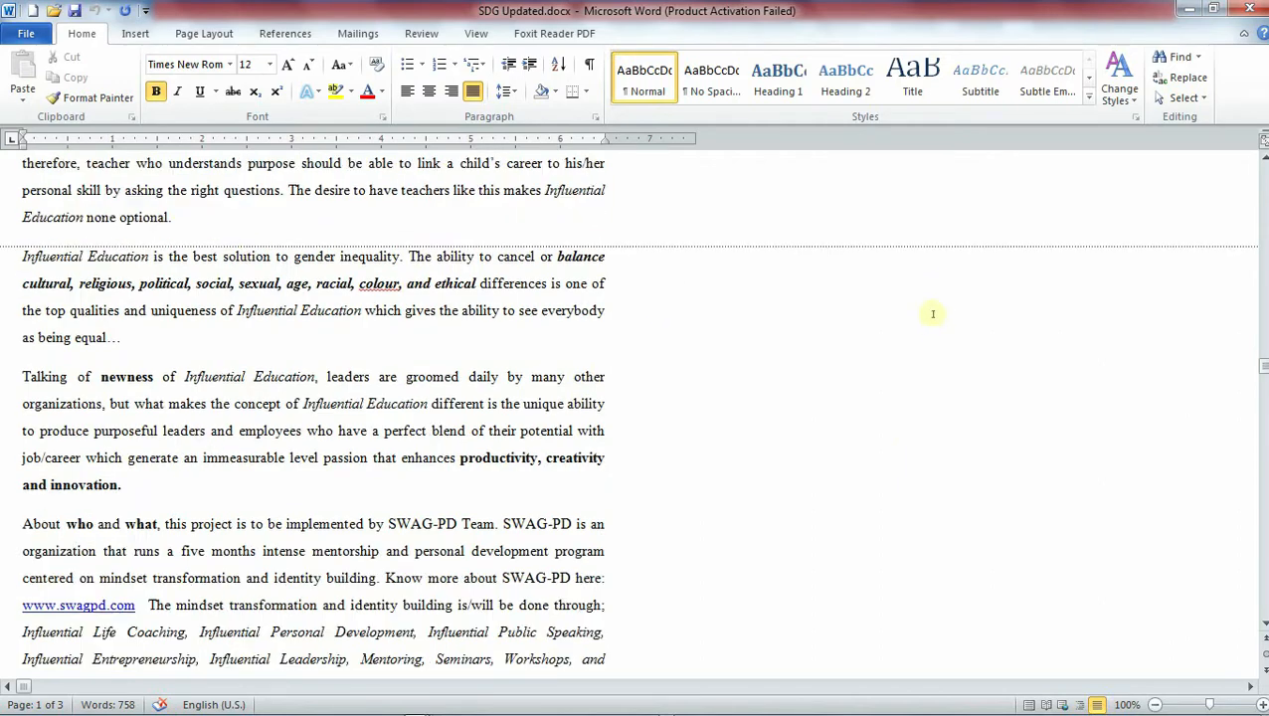
scroll(729, 393, up, 5)
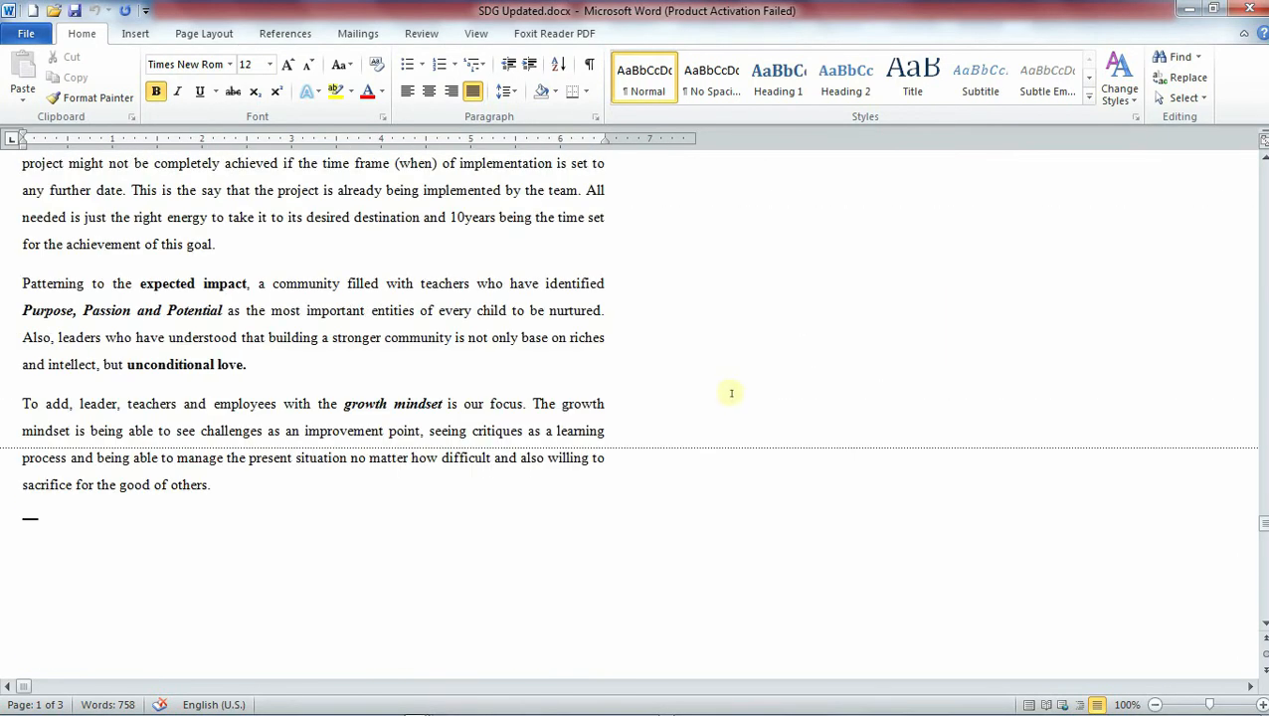
scroll(729, 393, up, 8)
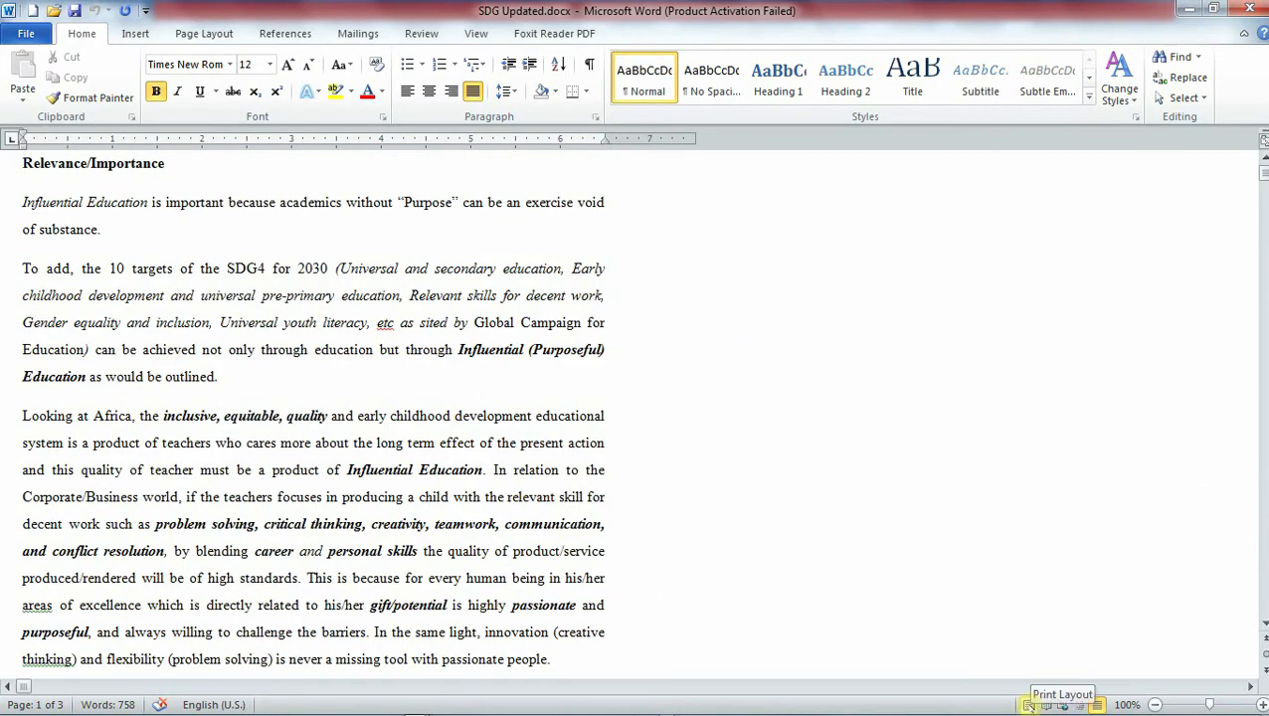
click(1029, 704)
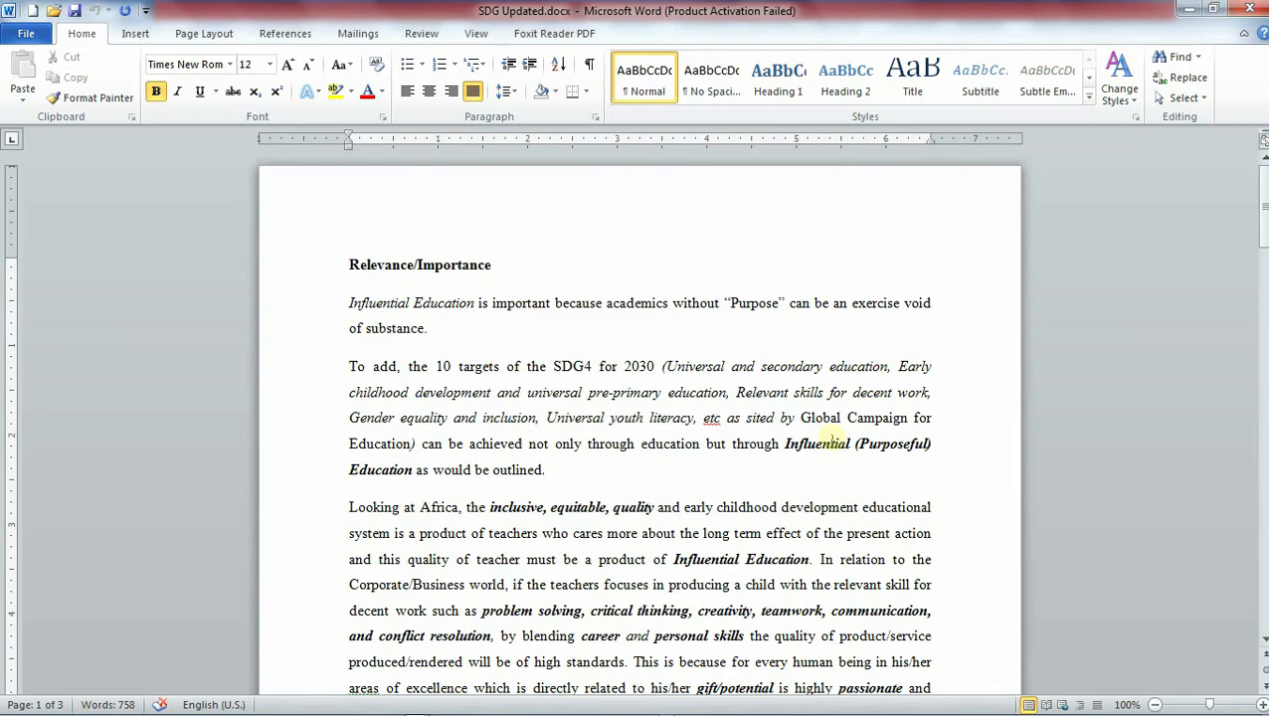
- Zoom the document out to 44% and further to 35% so its pages appear side by side
mouse_move(1134, 712)
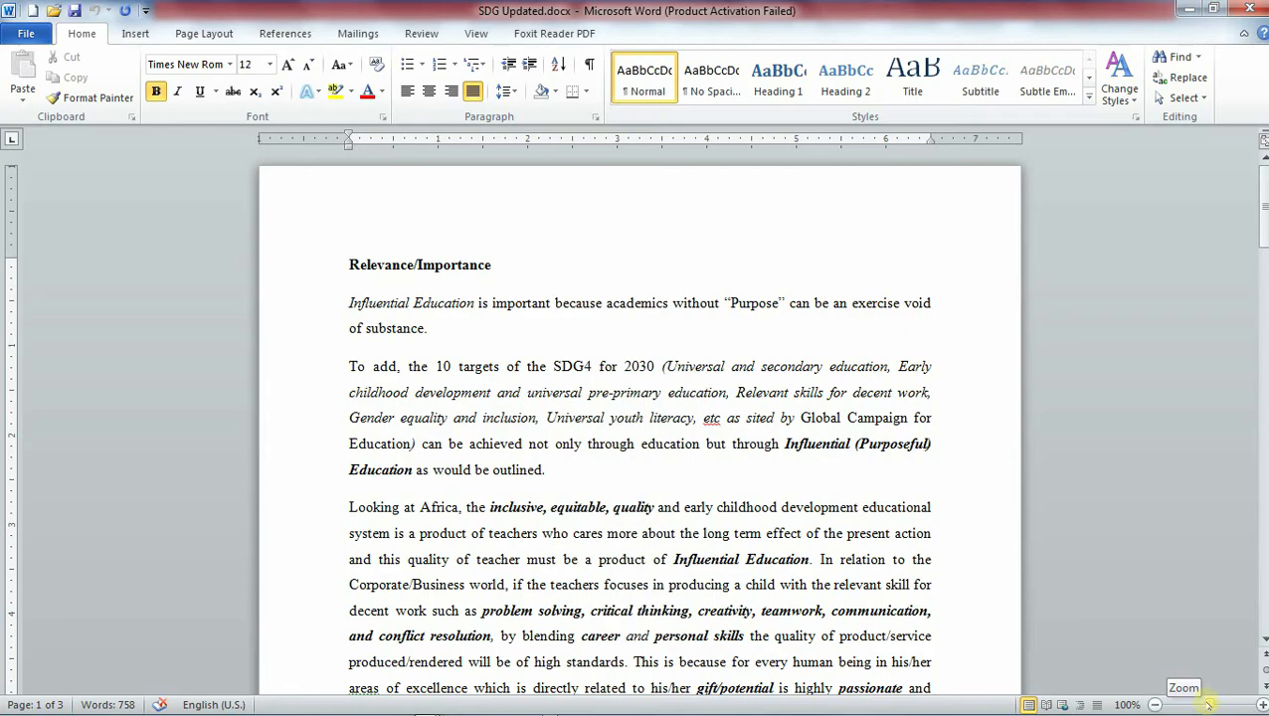
mouse_move(1208, 704)
mouse_down()
mouse_move(1233, 704)
mouse_move(1209, 704)
mouse_up()
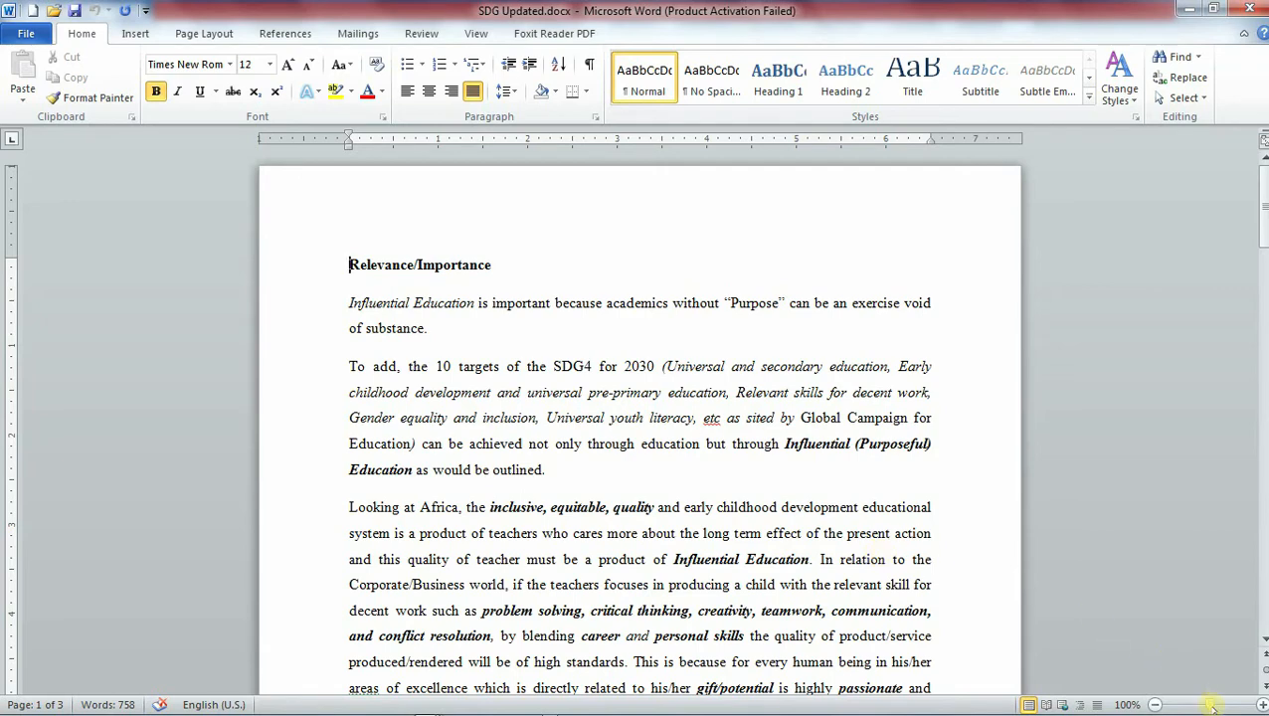
drag(1211, 704, 1184, 704)
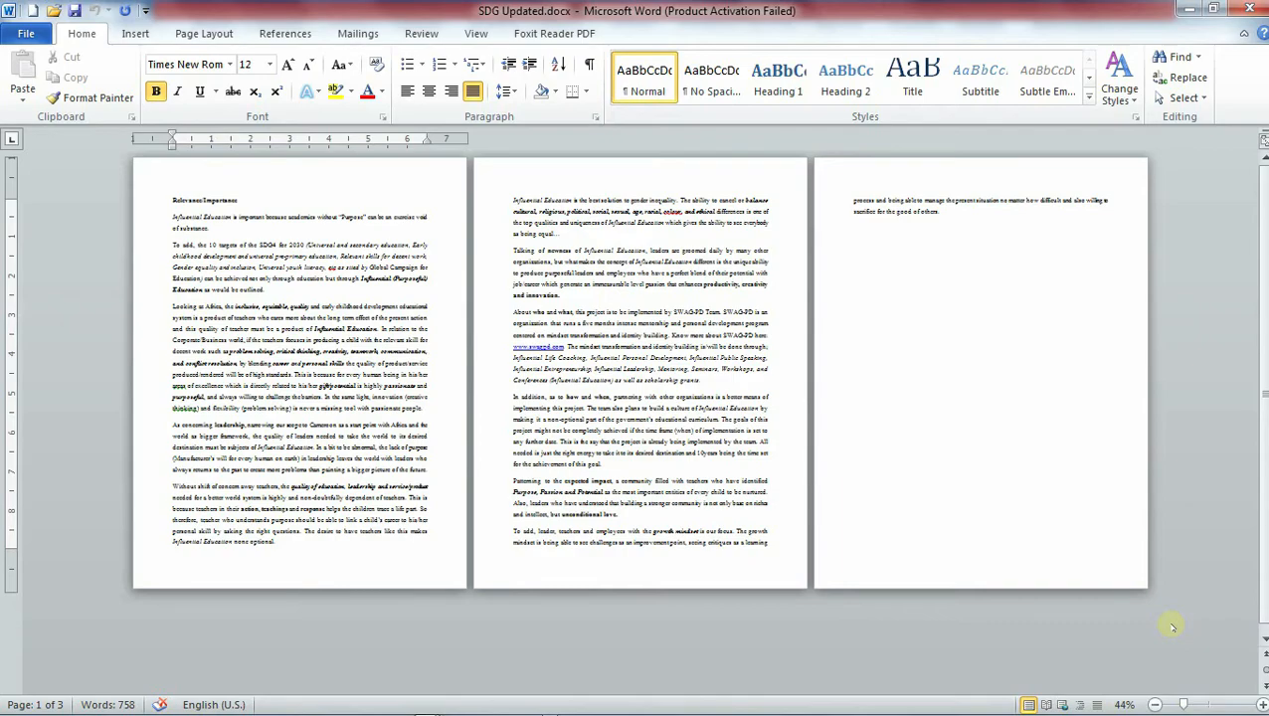
mouse_move(1182, 704)
mouse_down()
mouse_move(1208, 704)
mouse_move(1178, 704)
mouse_up()
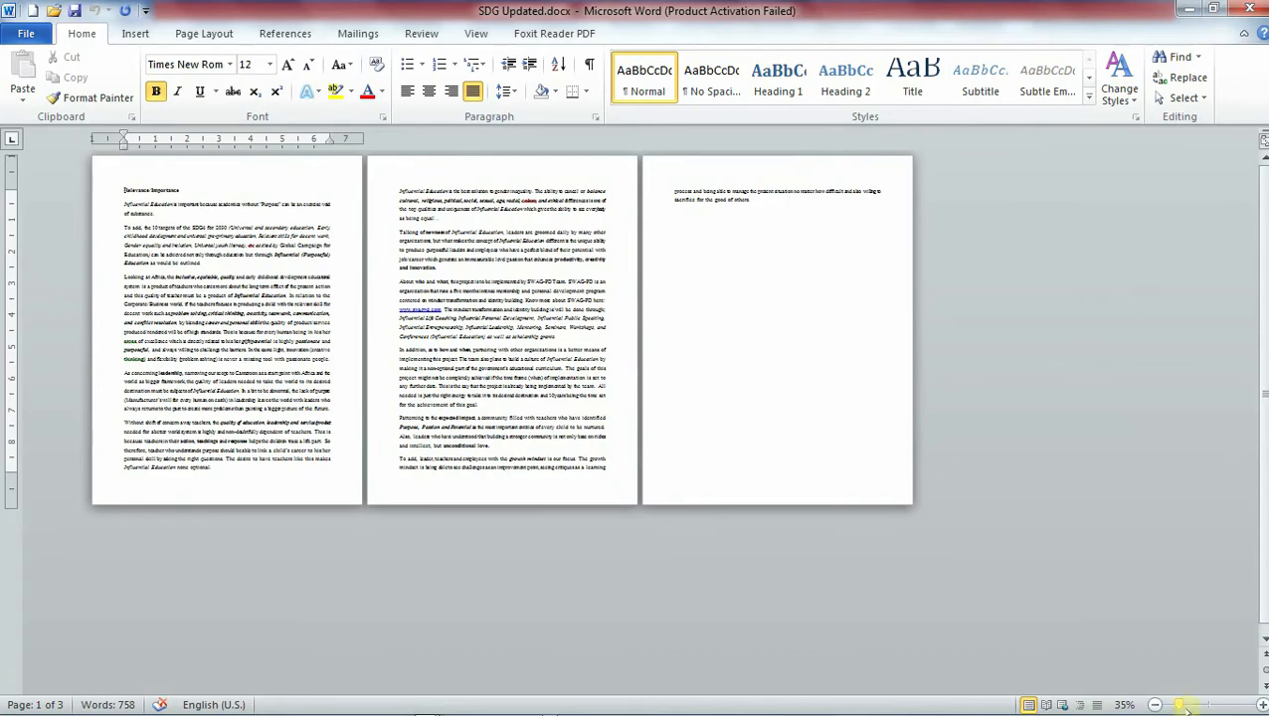
- Zoom the document in to 156% and 188%, reset it to 100%, and enlarge it to 180%
drag(1186, 706, 1214, 704)
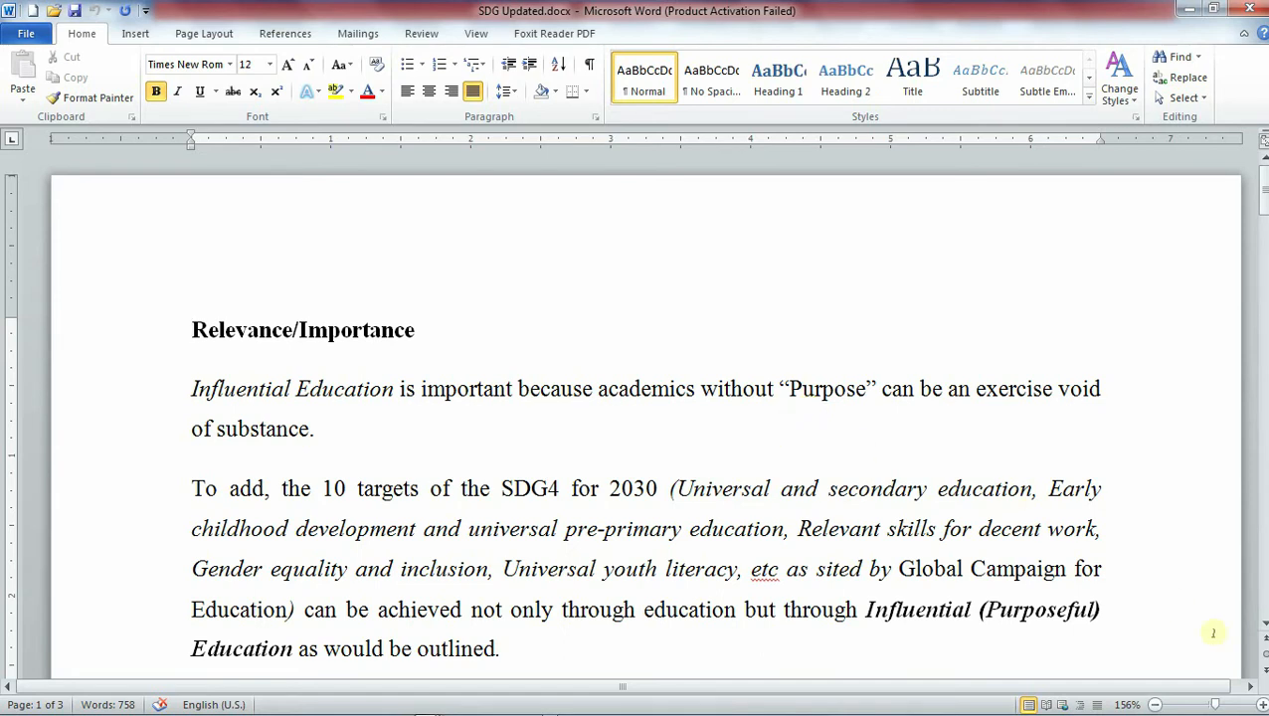
click(1215, 704)
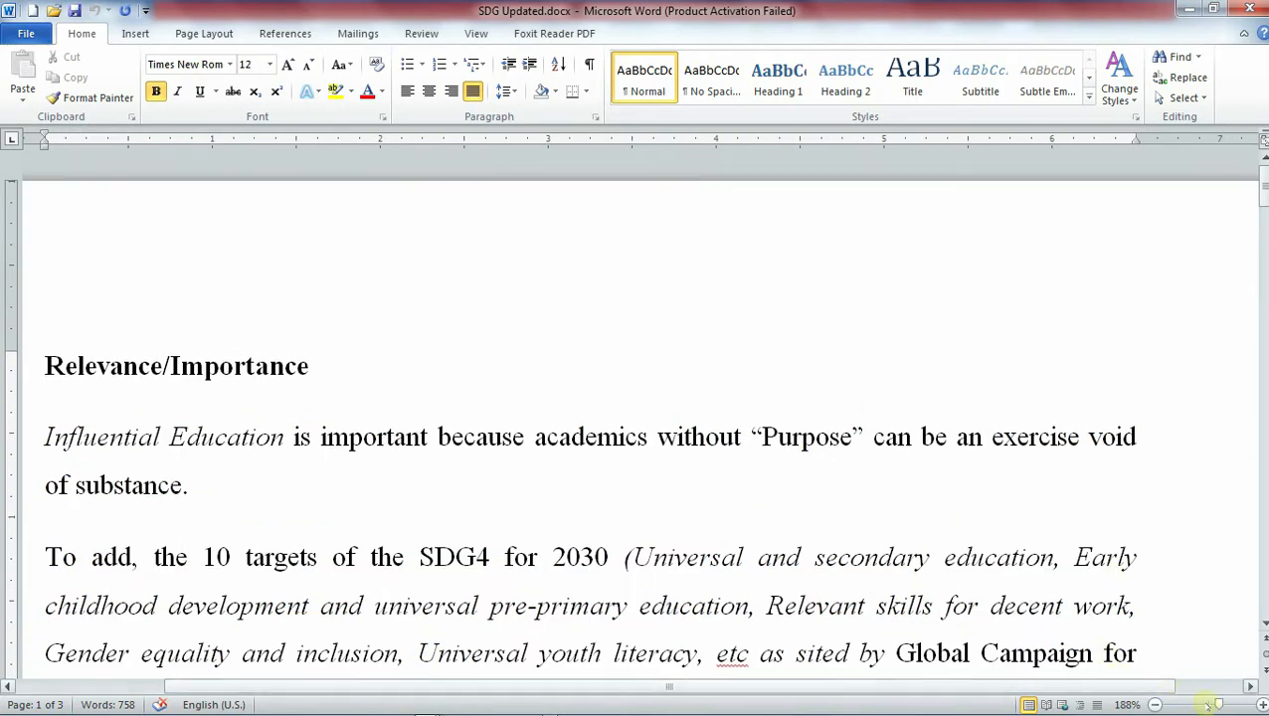
drag(1215, 704, 1211, 704)
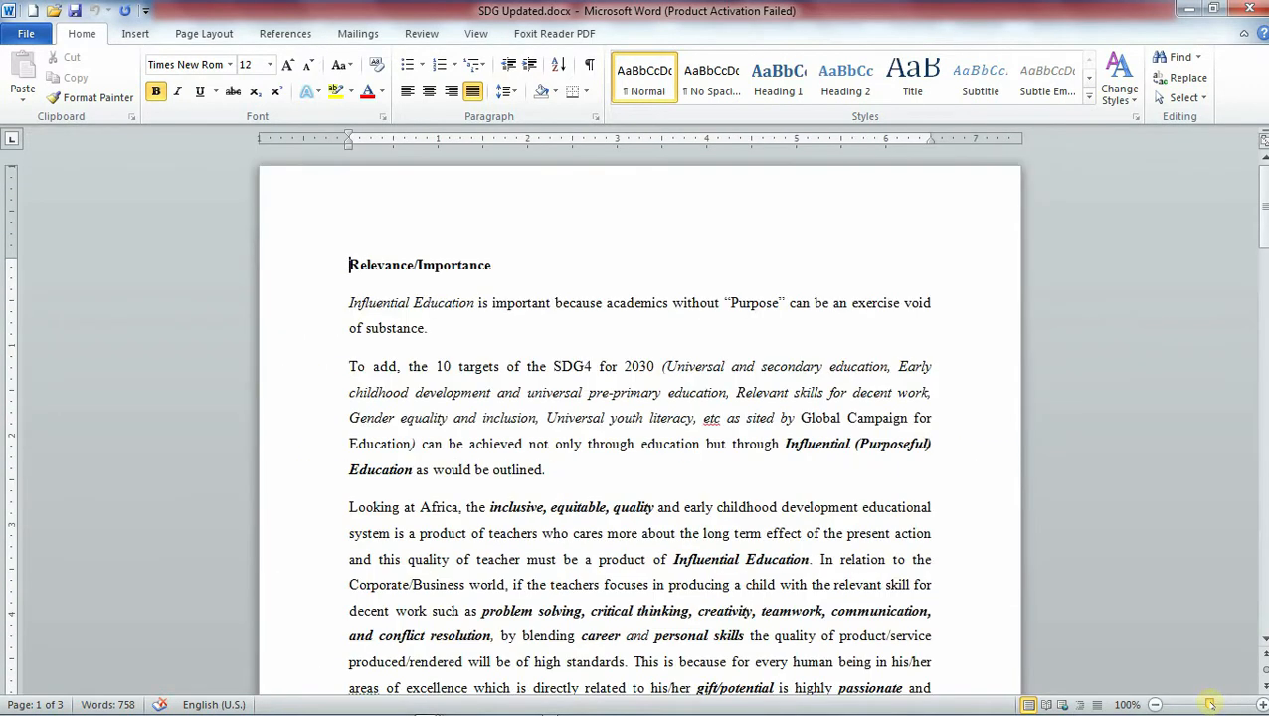
click(1215, 704)
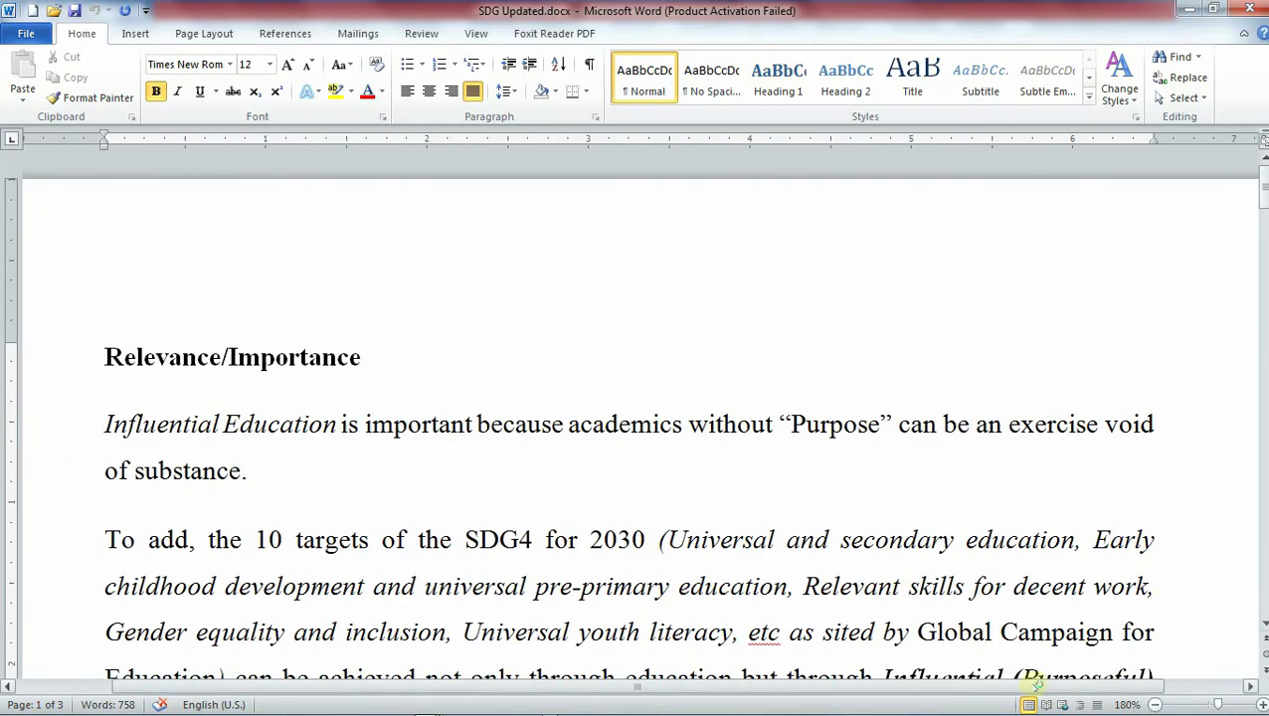
scroll(731, 514, down, 2)
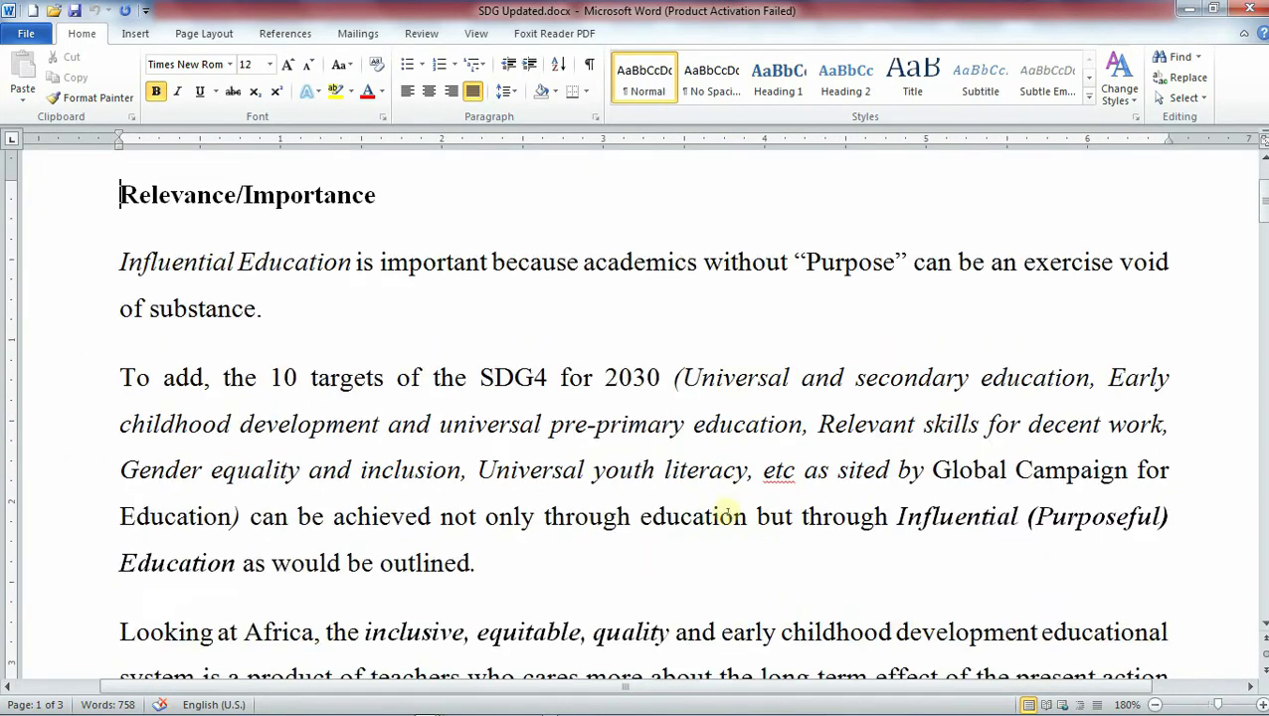
- Enlarge the text from the "Relevance/Importance" heading through "Global Campaign for" to font size 22 and look over the enlarged paragraphs
scroll(722, 515, up, 2)
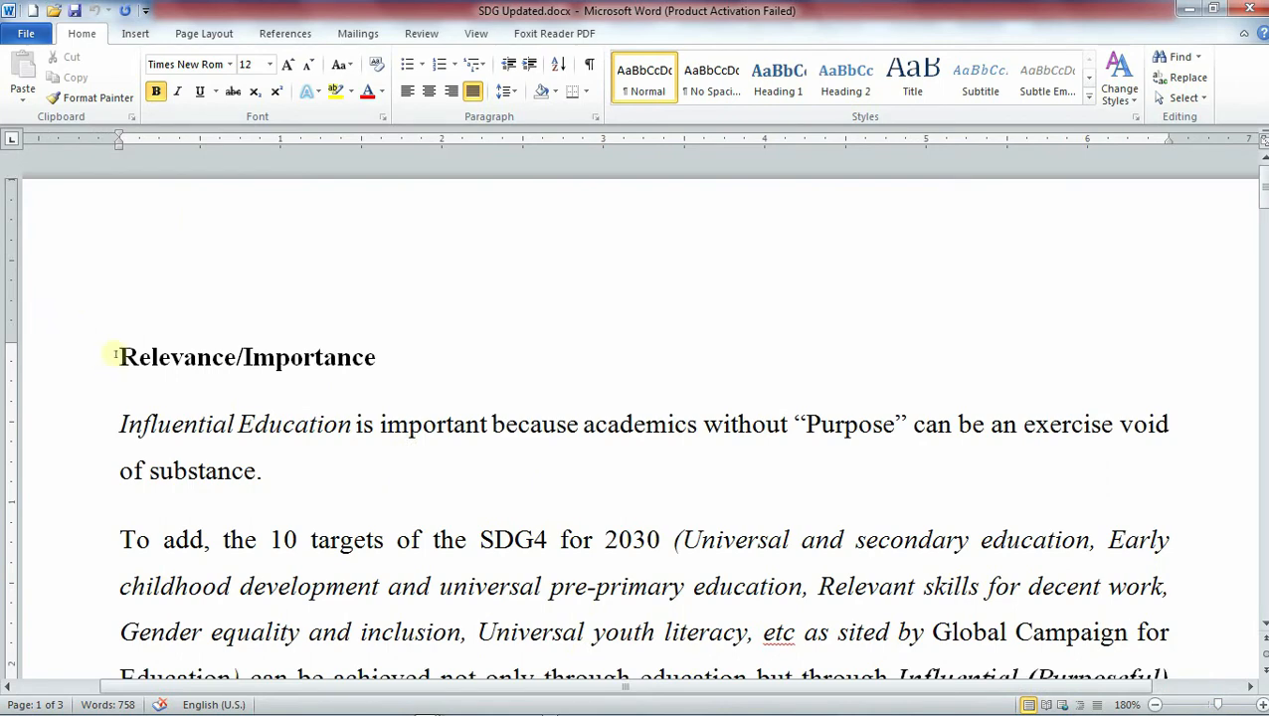
drag(115, 354, 212, 375)
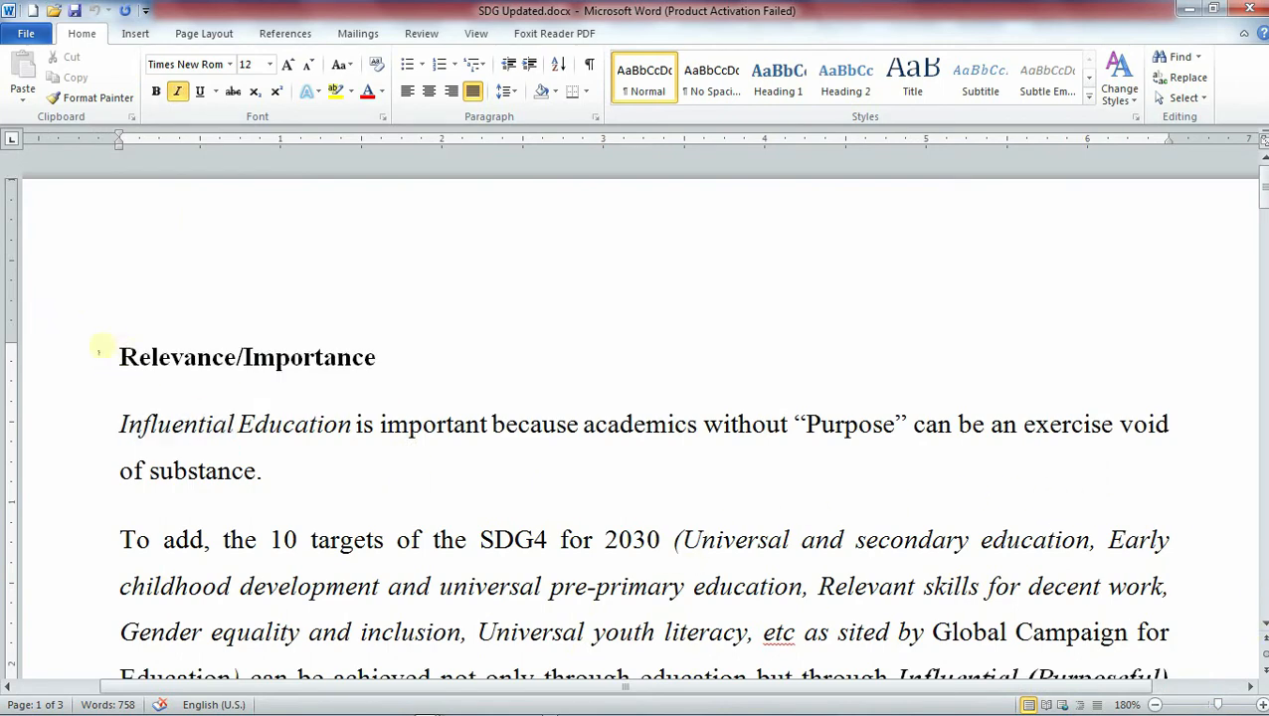
drag(103, 345, 696, 660)
click(269, 63)
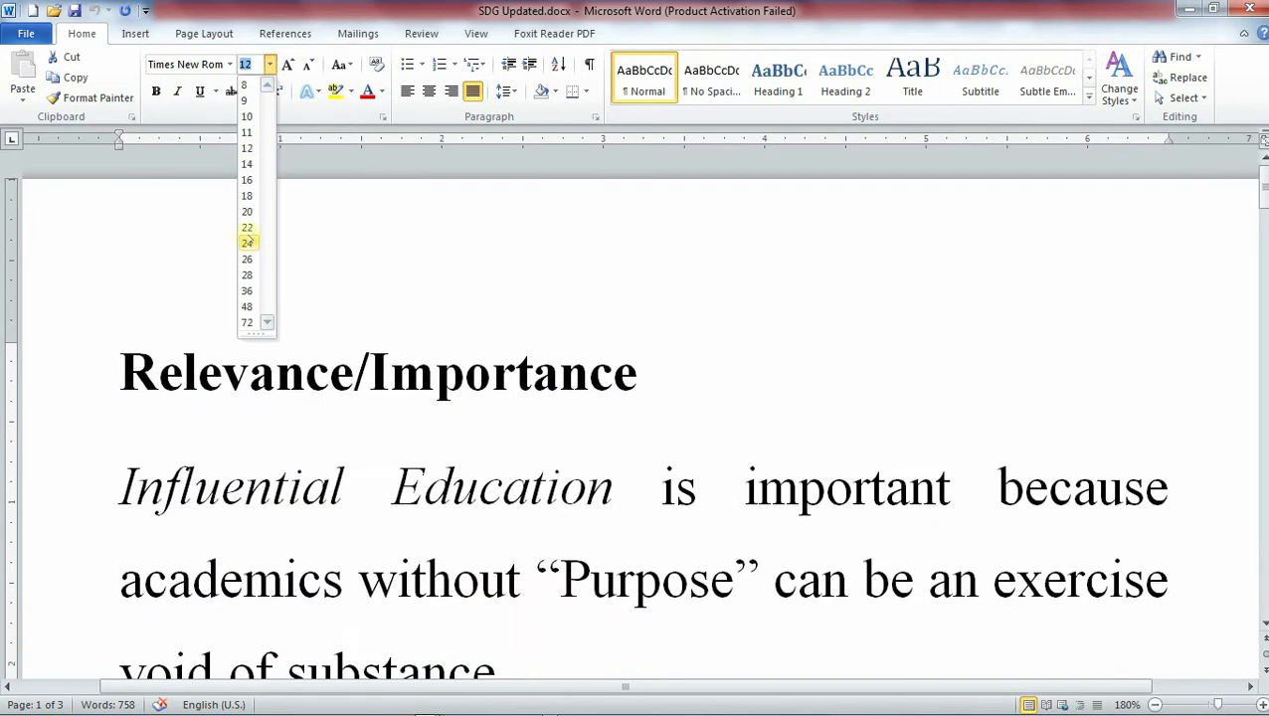
click(248, 221)
scroll(675, 428, down, 3)
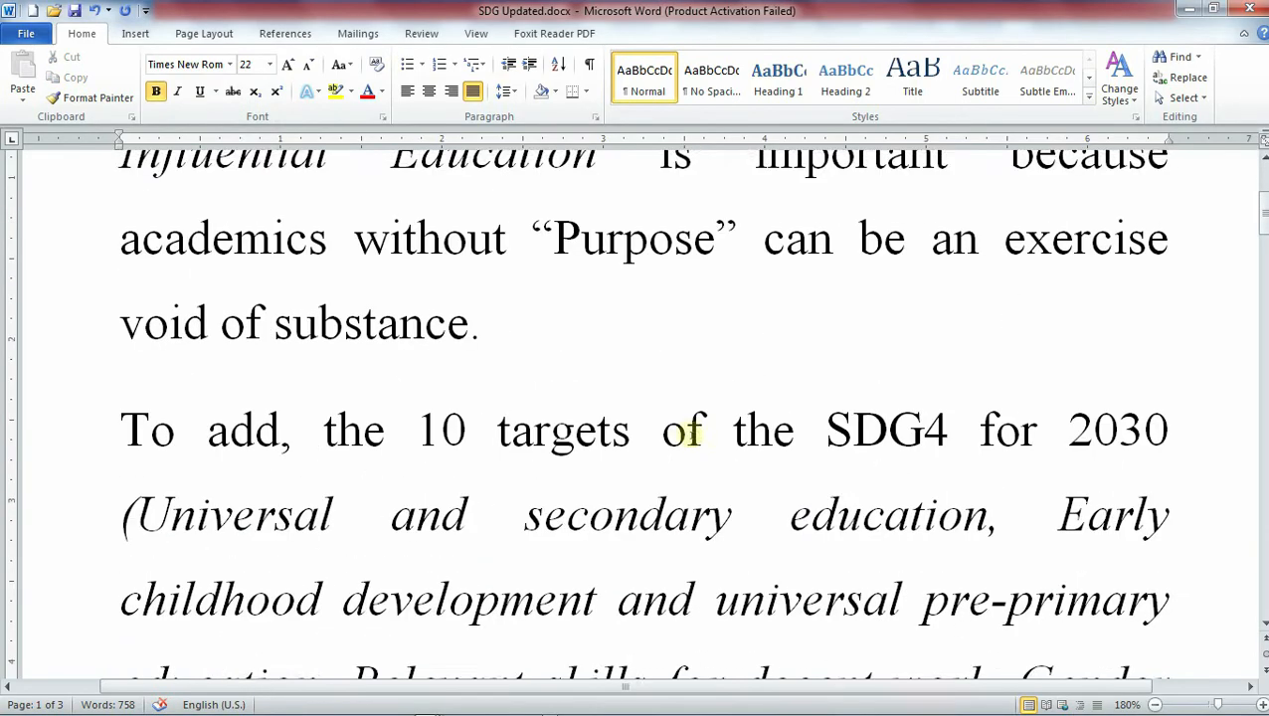
scroll(688, 433, up, 3)
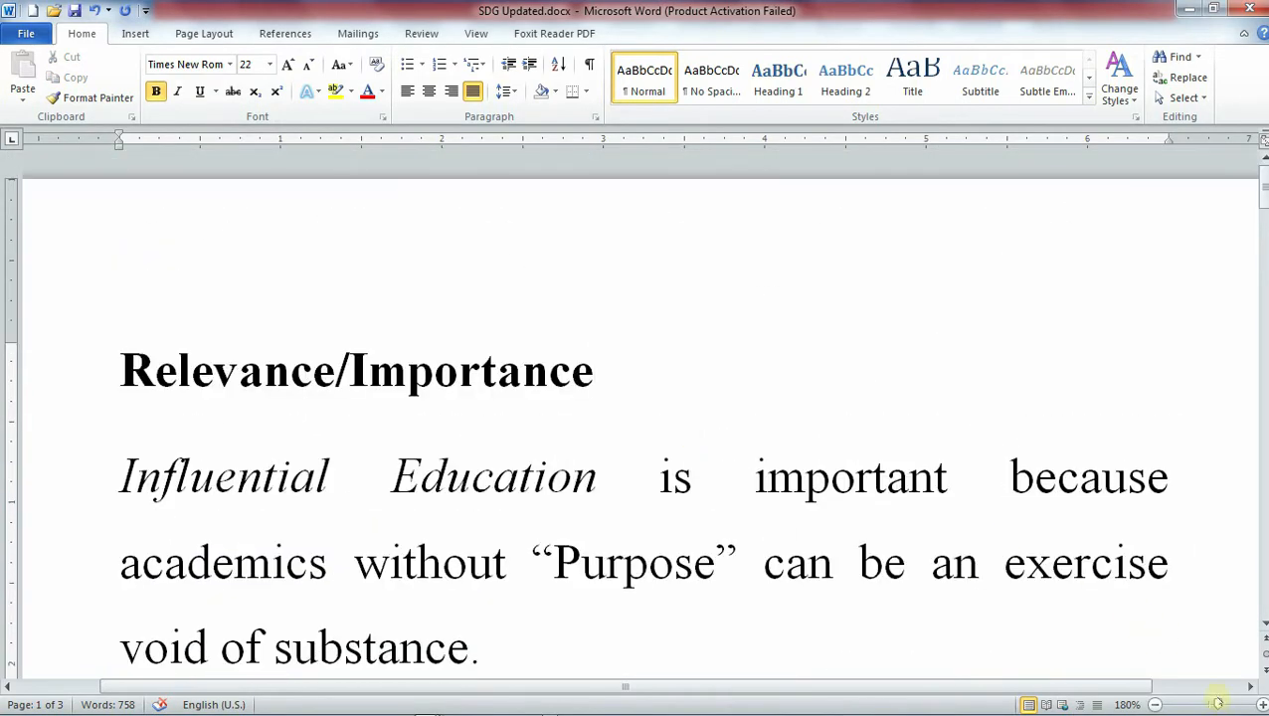
- Zoom the document to 100% and set the text from the heading through "Gender" back to font size 12
drag(1217, 704, 1209, 704)
drag(348, 272, 994, 611)
click(269, 64)
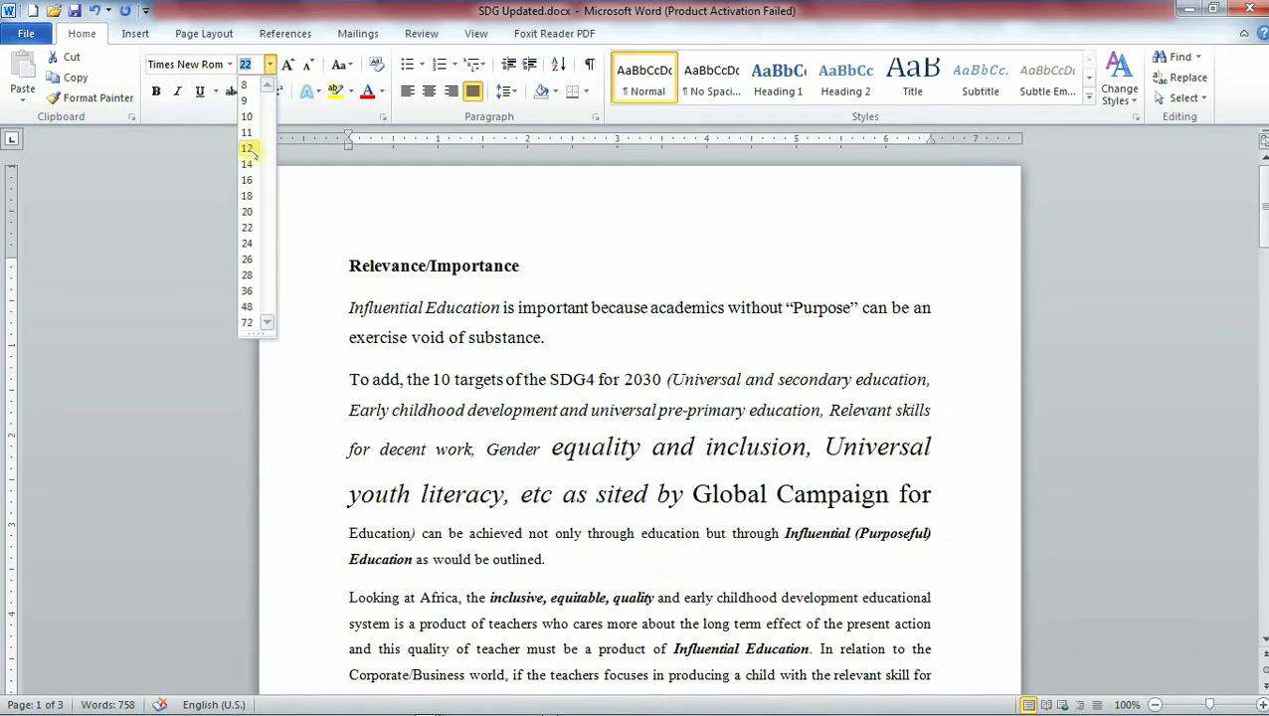
click(250, 164)
click(403, 535)
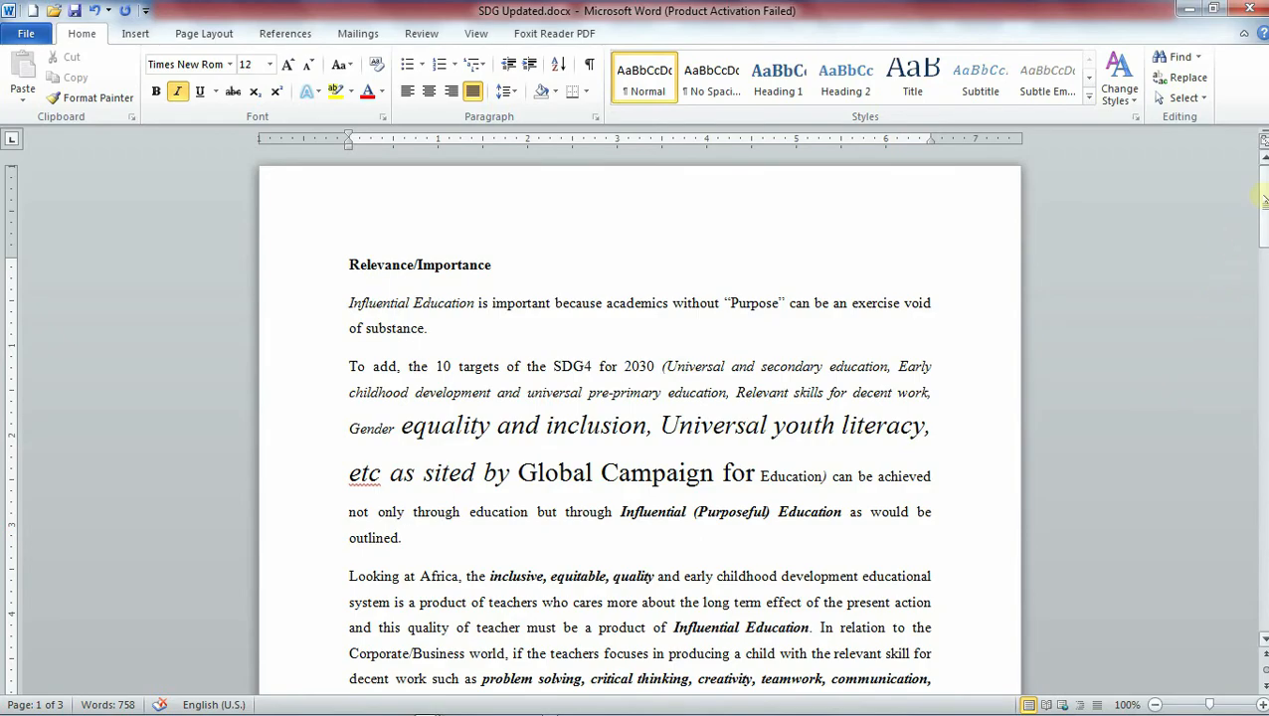
- Browse the document page by page to page 3 and return page by page to page 1
mouse_move(1259, 204)
mouse_down()
mouse_move(1260, 537)
mouse_move(1260, 194)
mouse_move(1265, 223)
mouse_up()
click(1265, 640)
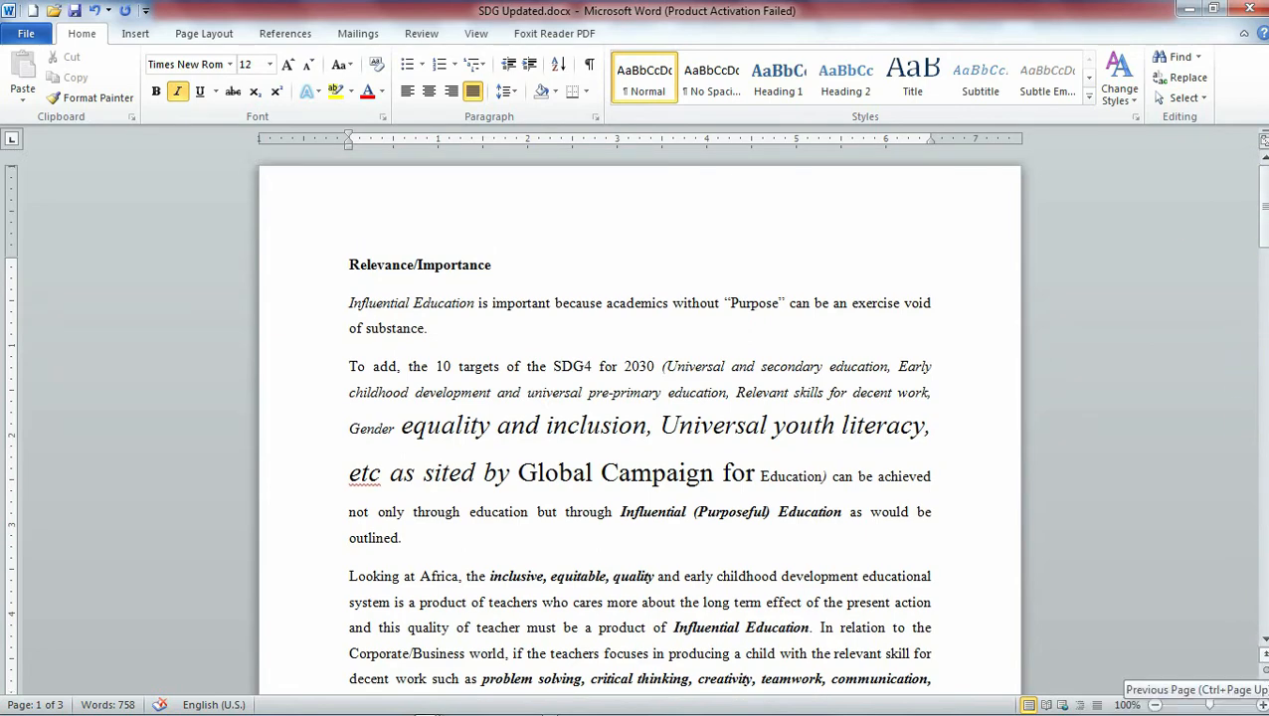
mouse_move(1264, 214)
mouse_down()
mouse_move(1264, 249)
mouse_move(1264, 214)
mouse_up()
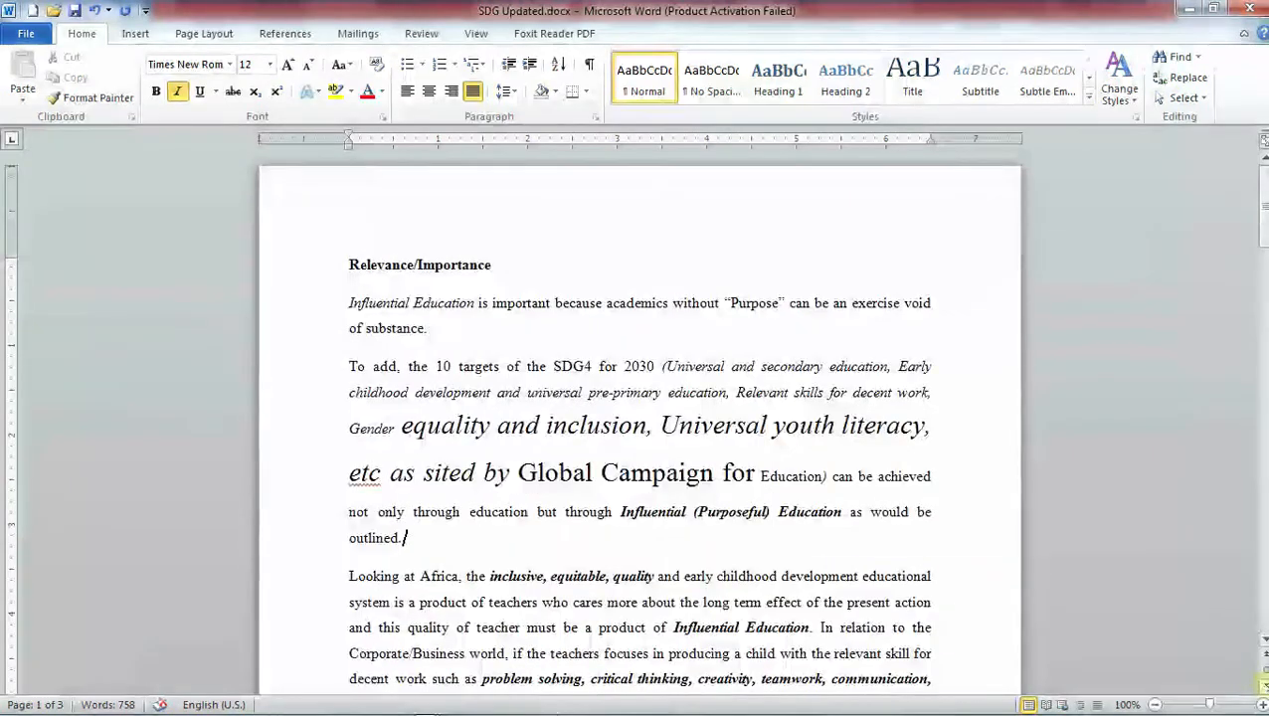
click(1263, 684)
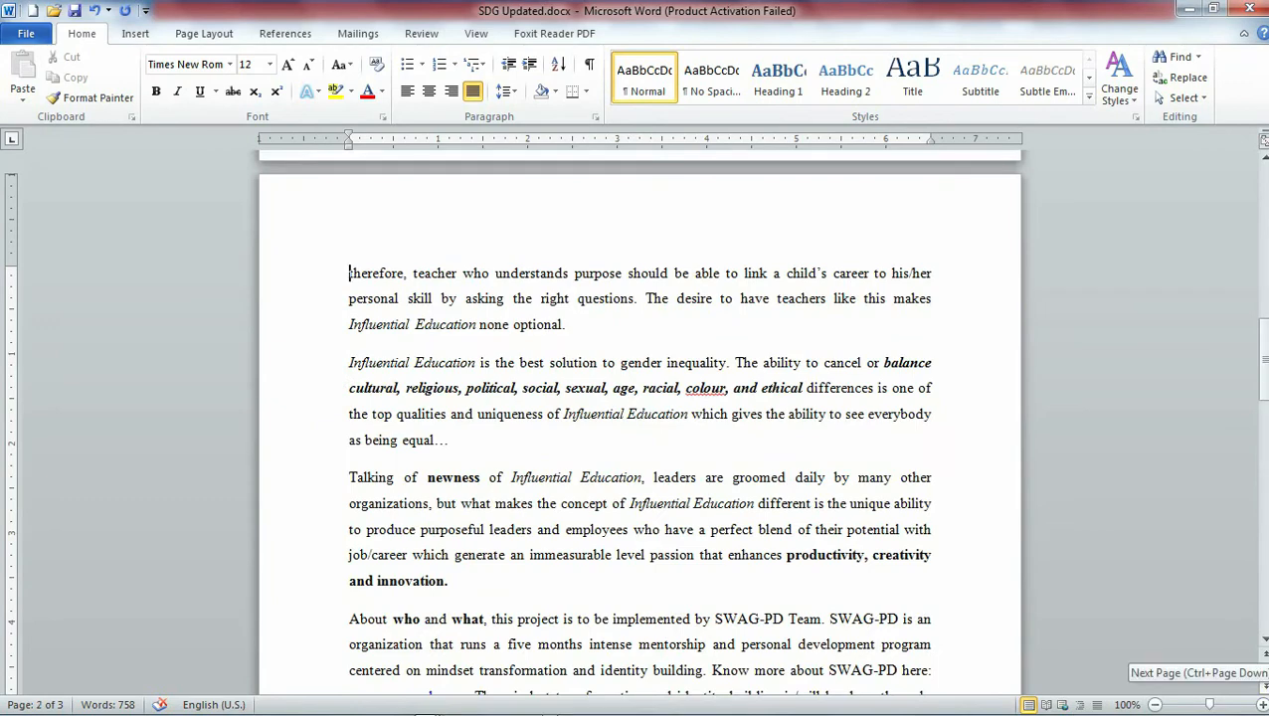
click(1263, 682)
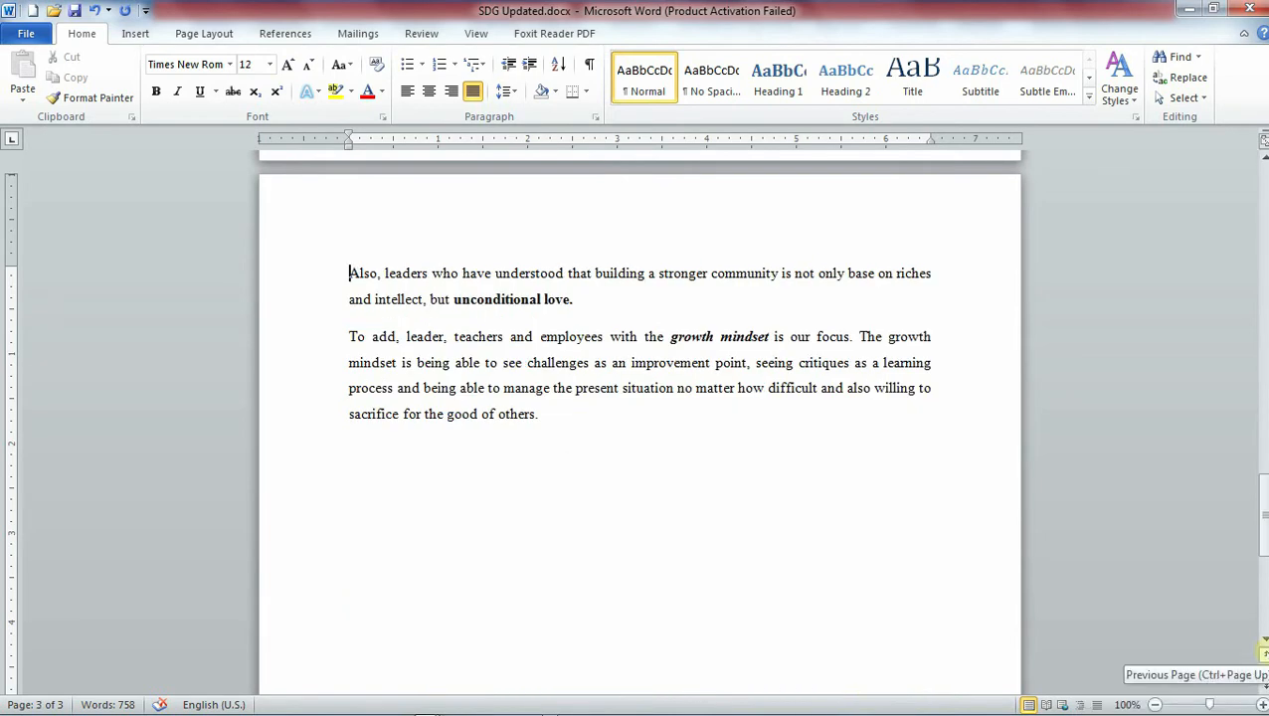
click(1261, 652)
click(1261, 652)
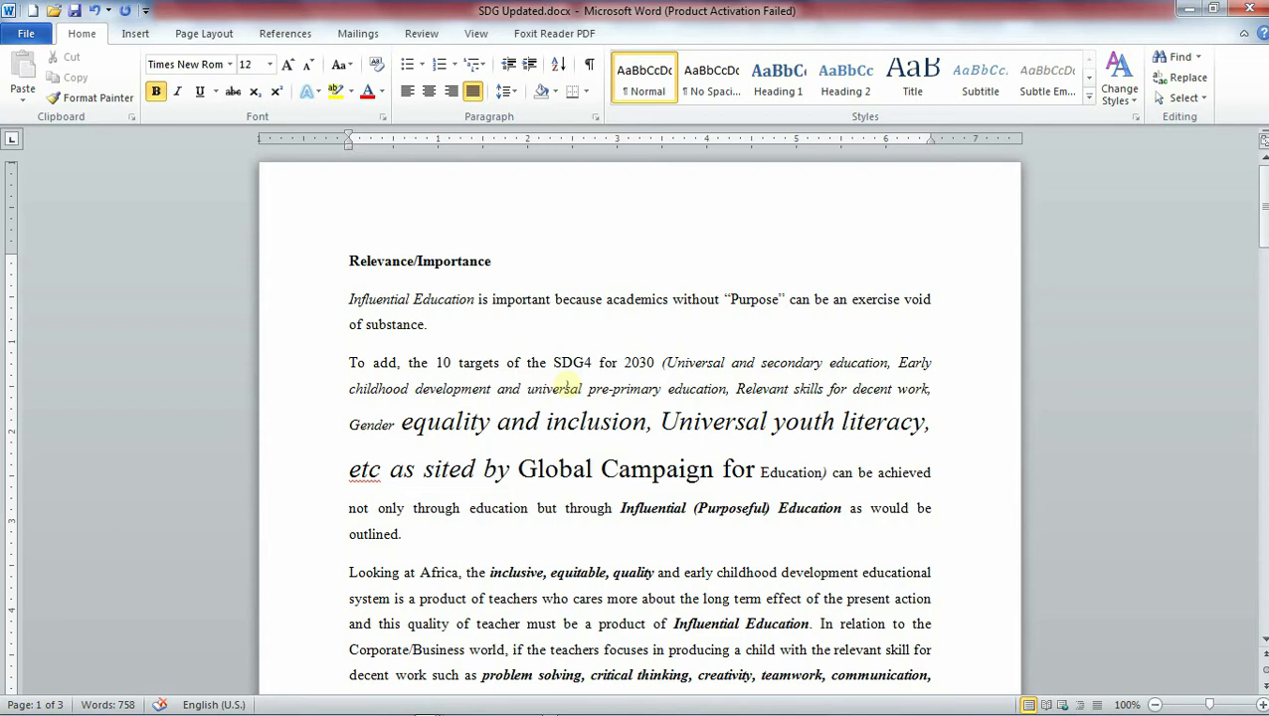
- Show the document in Outline view and look through its bulleted paragraphs from start to end
click(564, 701)
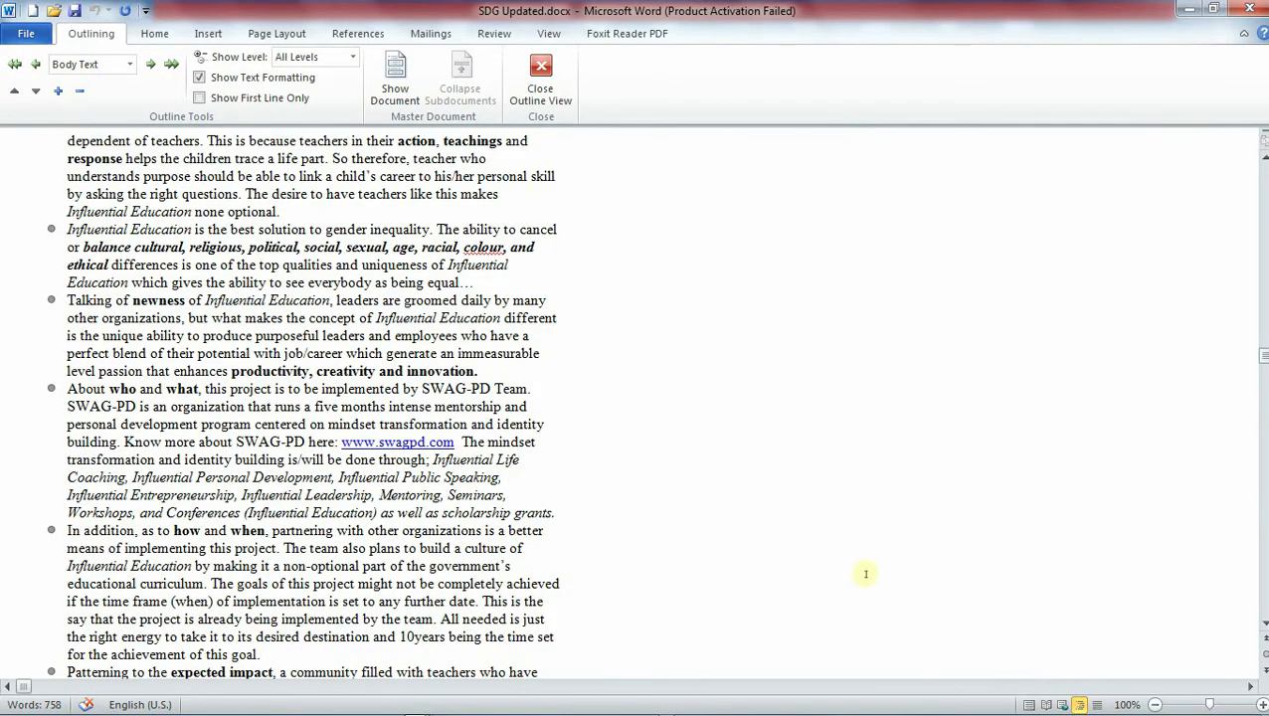
scroll(865, 574, up, 9)
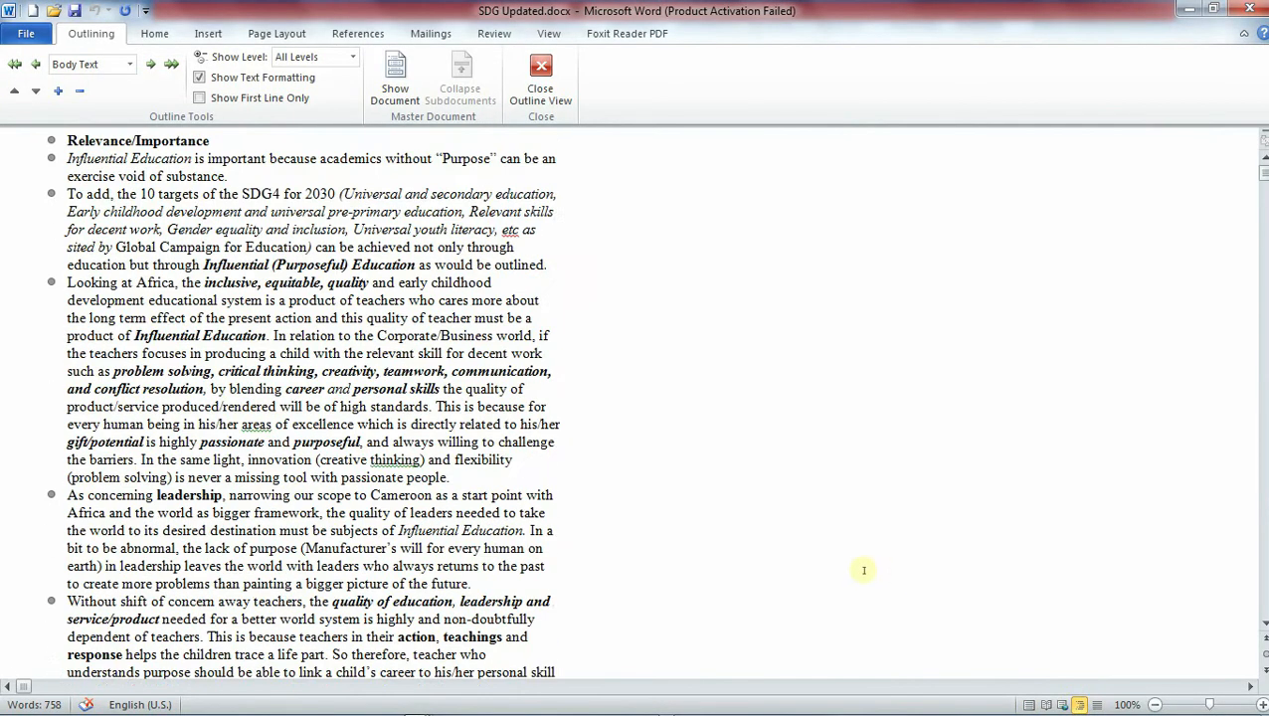
scroll(851, 537, down, 20)
scroll(840, 511, up, 20)
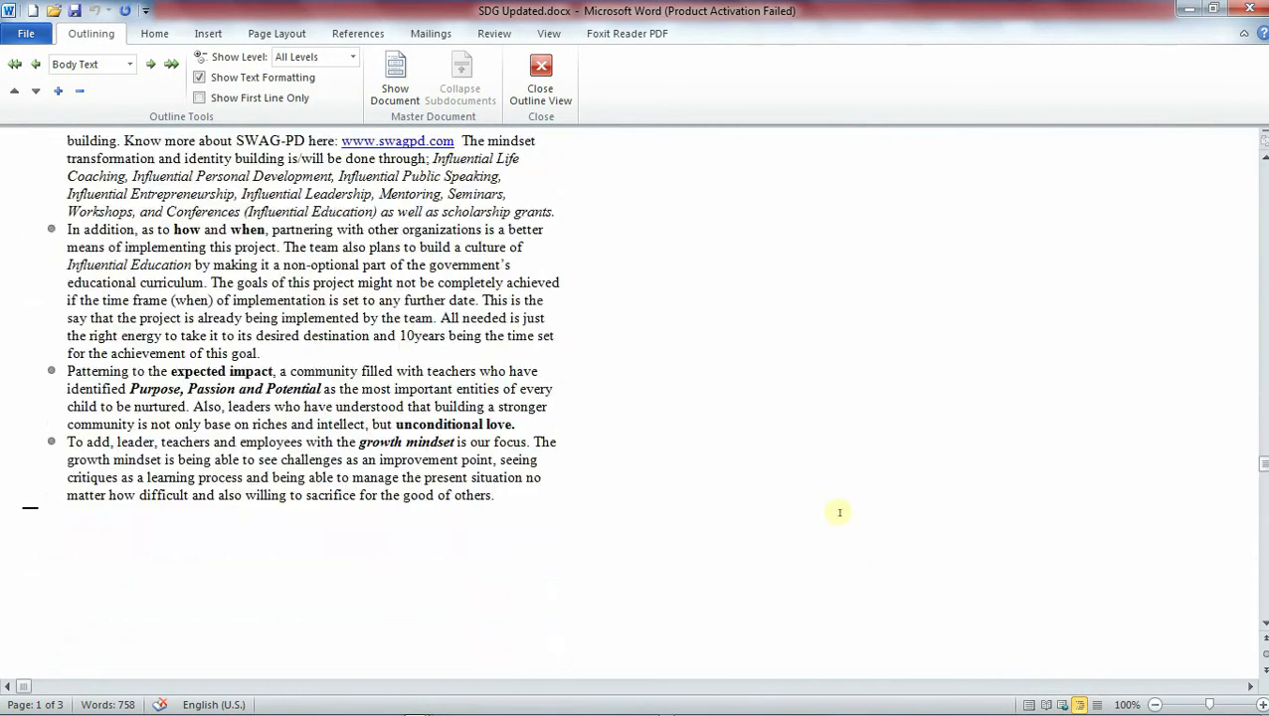
- Switch to Draft view, examine the dotted page divisions through to the end, and go back to Print Layout view
click(1096, 704)
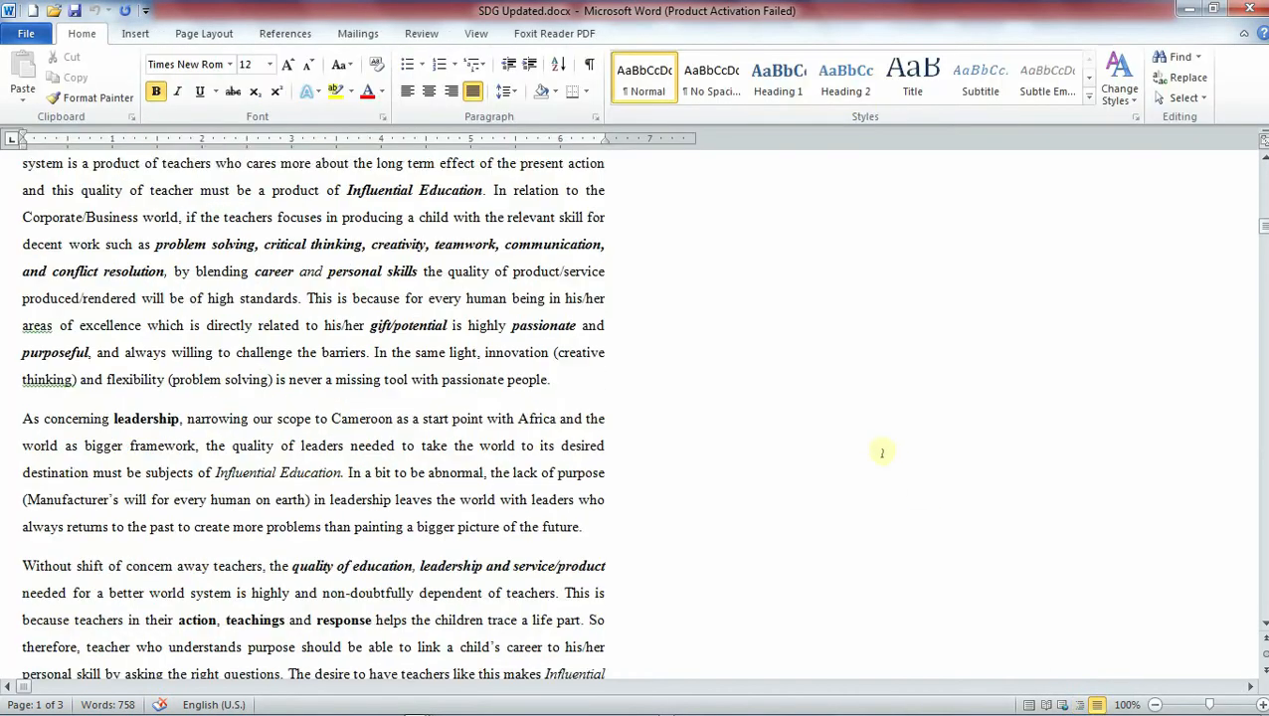
scroll(883, 443, up, 14)
scroll(883, 440, down, 11)
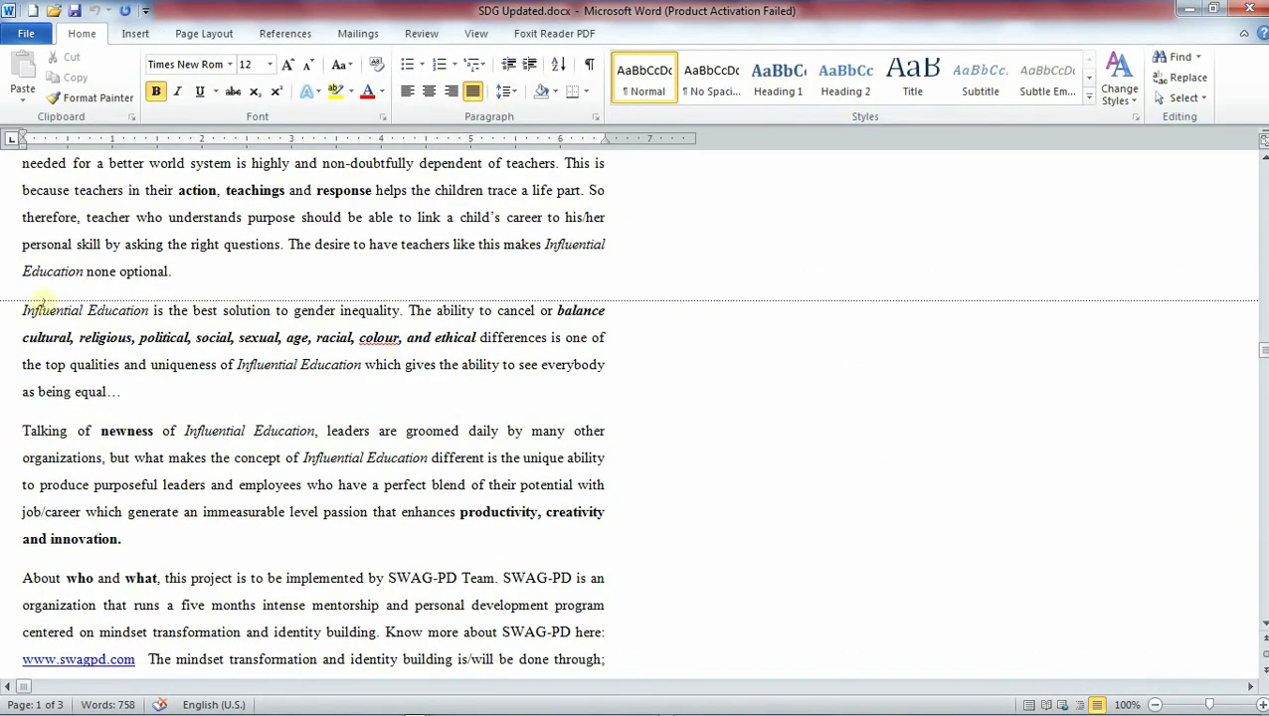
scroll(932, 315, down, 10)
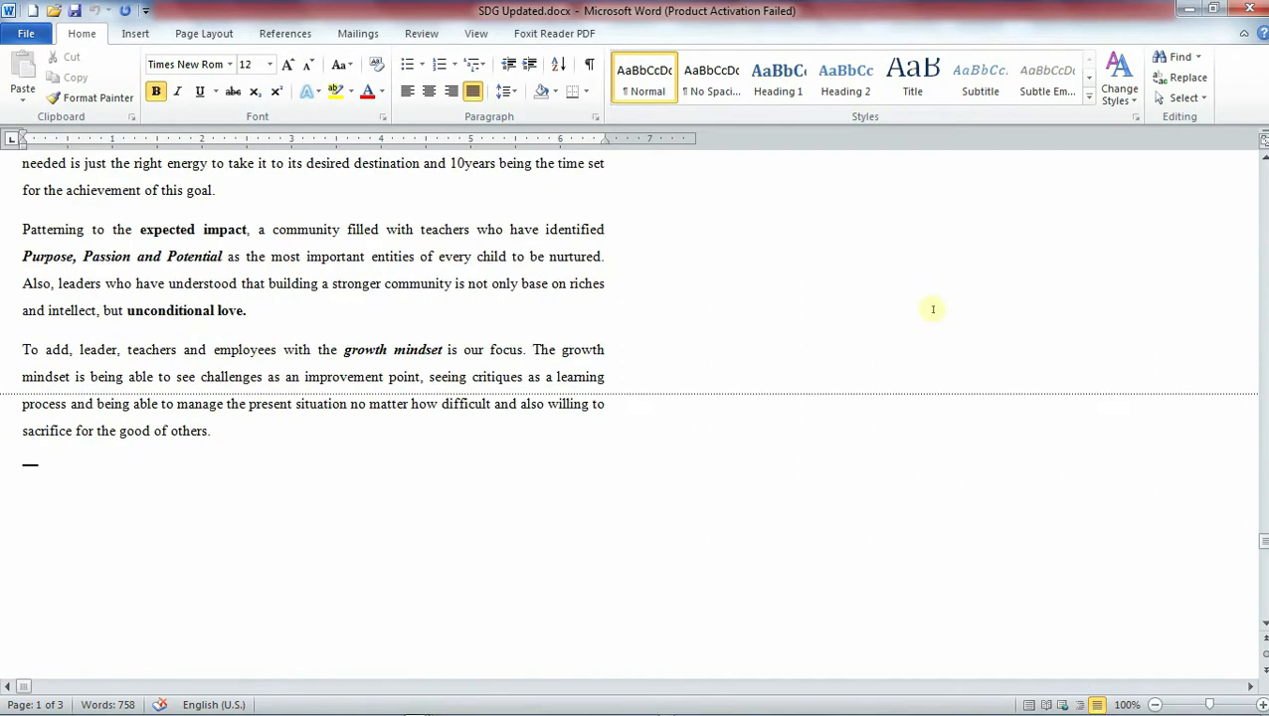
scroll(729, 393, down, 4)
scroll(729, 393, up, 8)
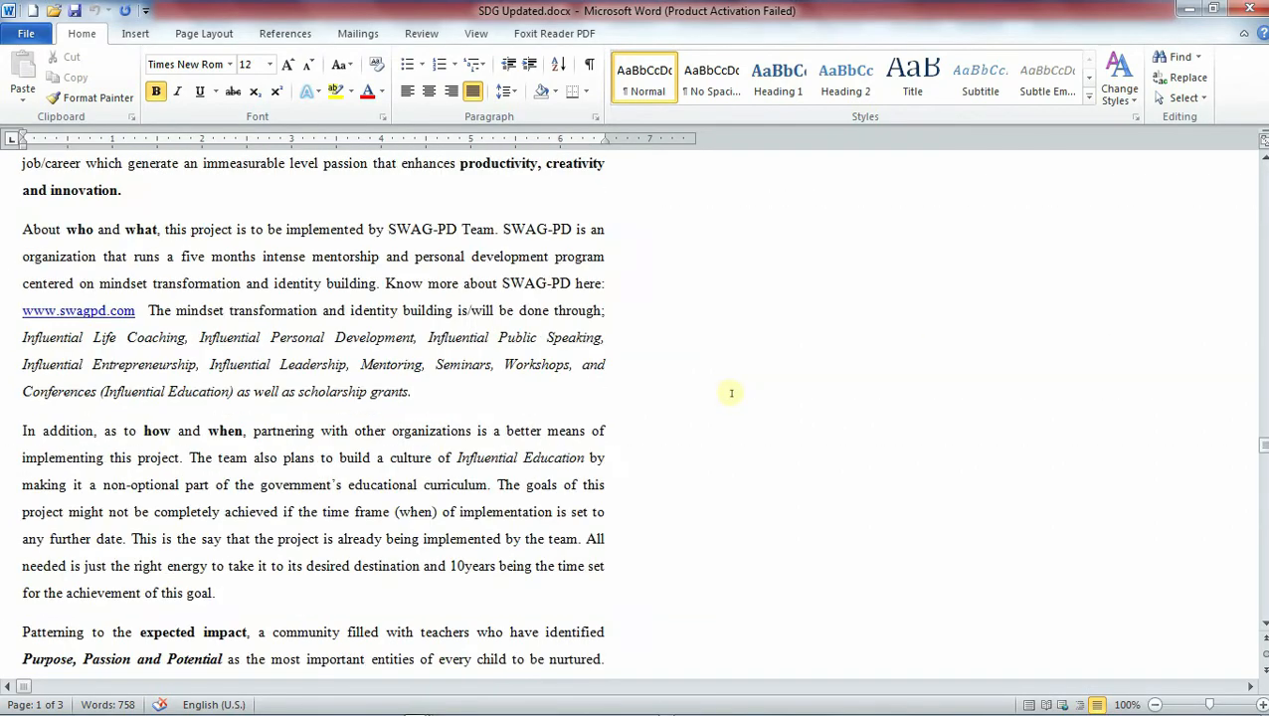
scroll(731, 393, up, 10)
scroll(731, 392, up, 3)
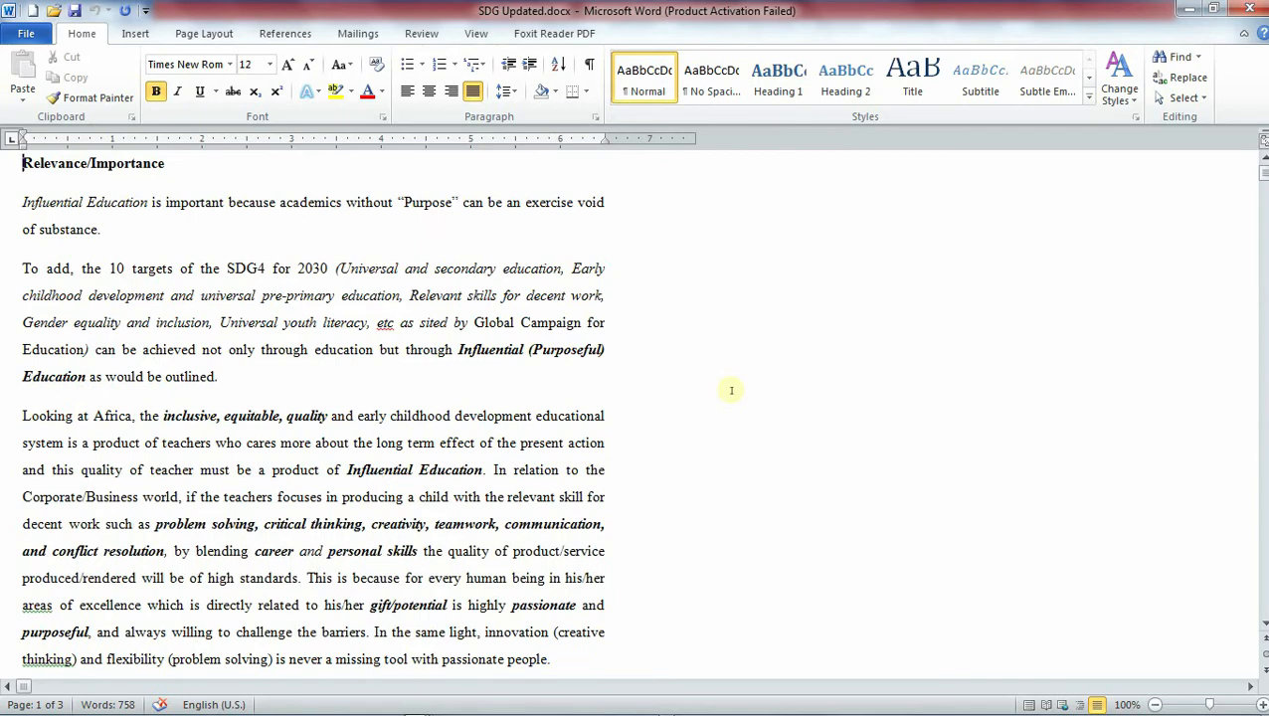
click(1029, 704)
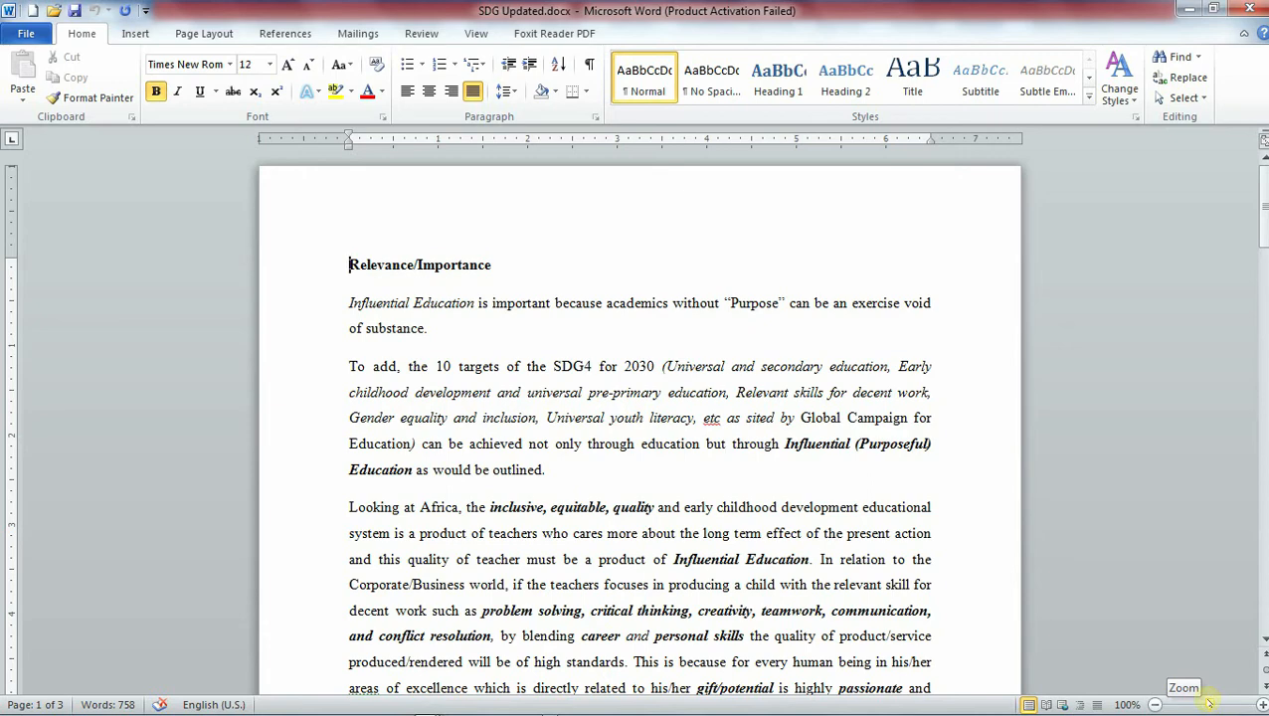
- Reduce the document zoom from the slider to 44% and on to 35% to see all pages side by side
mouse_move(1208, 704)
mouse_down()
mouse_move(1233, 704)
mouse_move(1209, 704)
mouse_up()
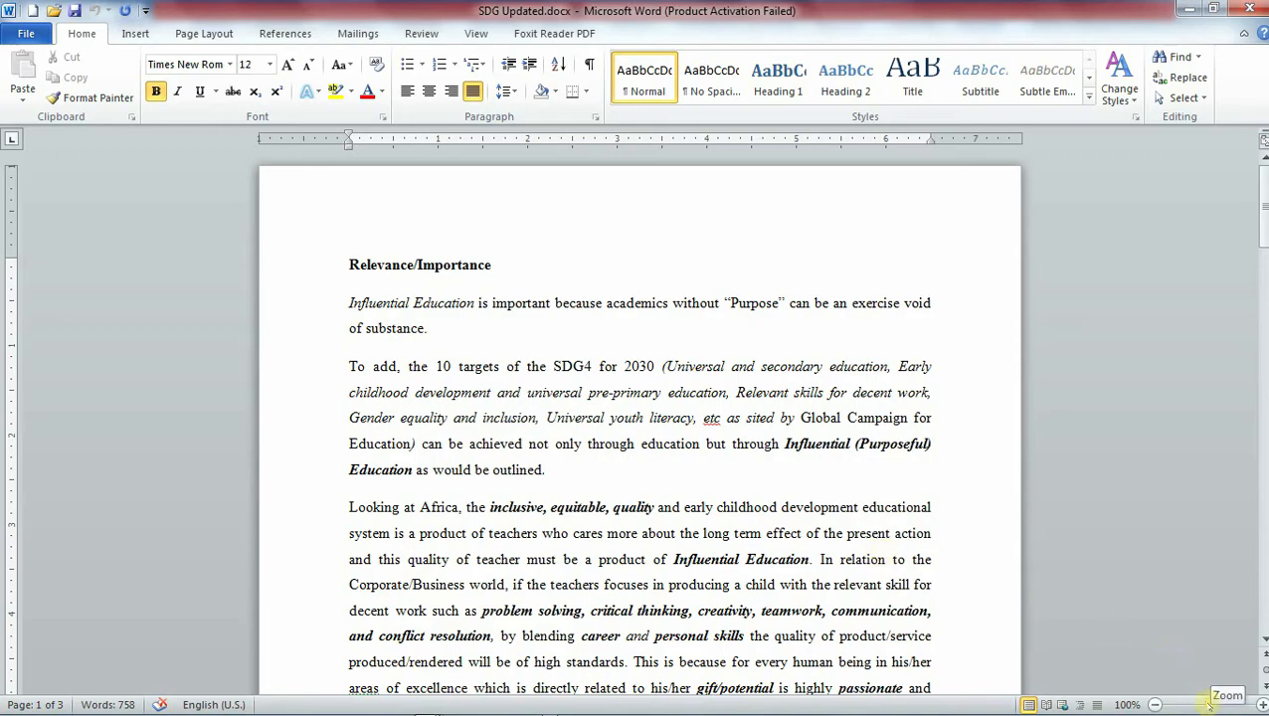
drag(1211, 704, 1186, 706)
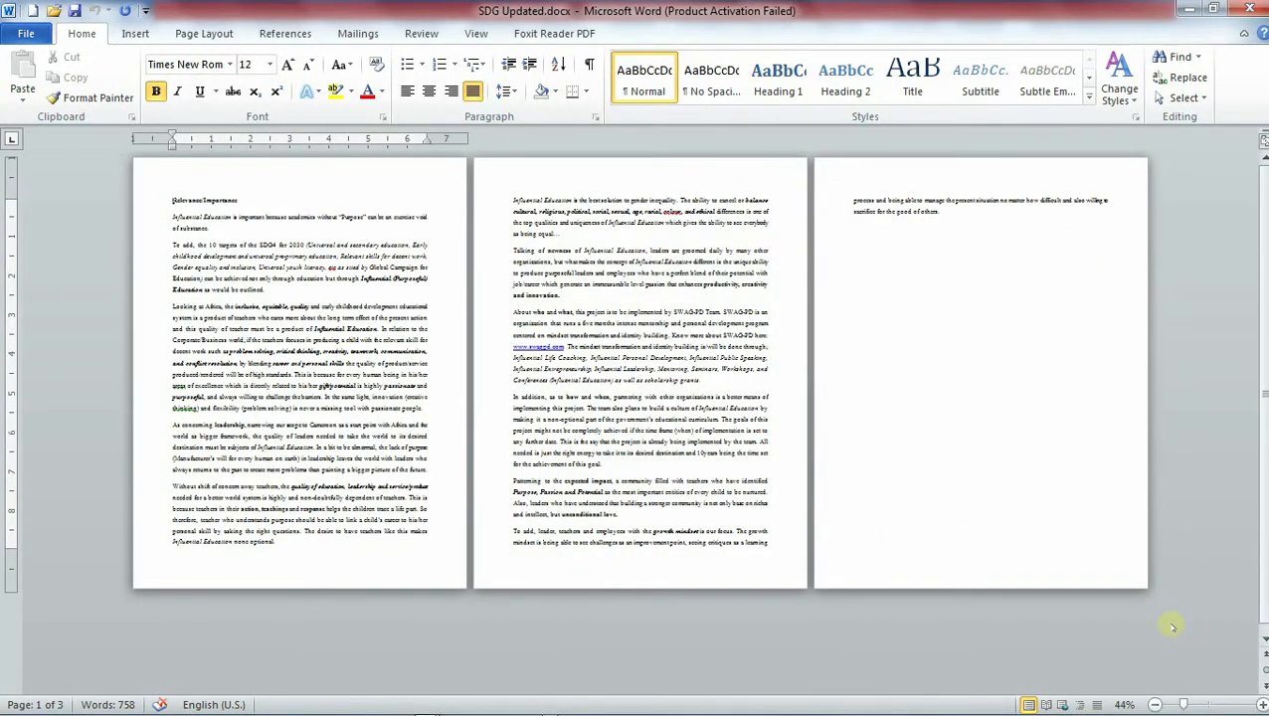
mouse_move(1181, 704)
mouse_down()
mouse_move(1209, 704)
mouse_move(1178, 704)
mouse_up()
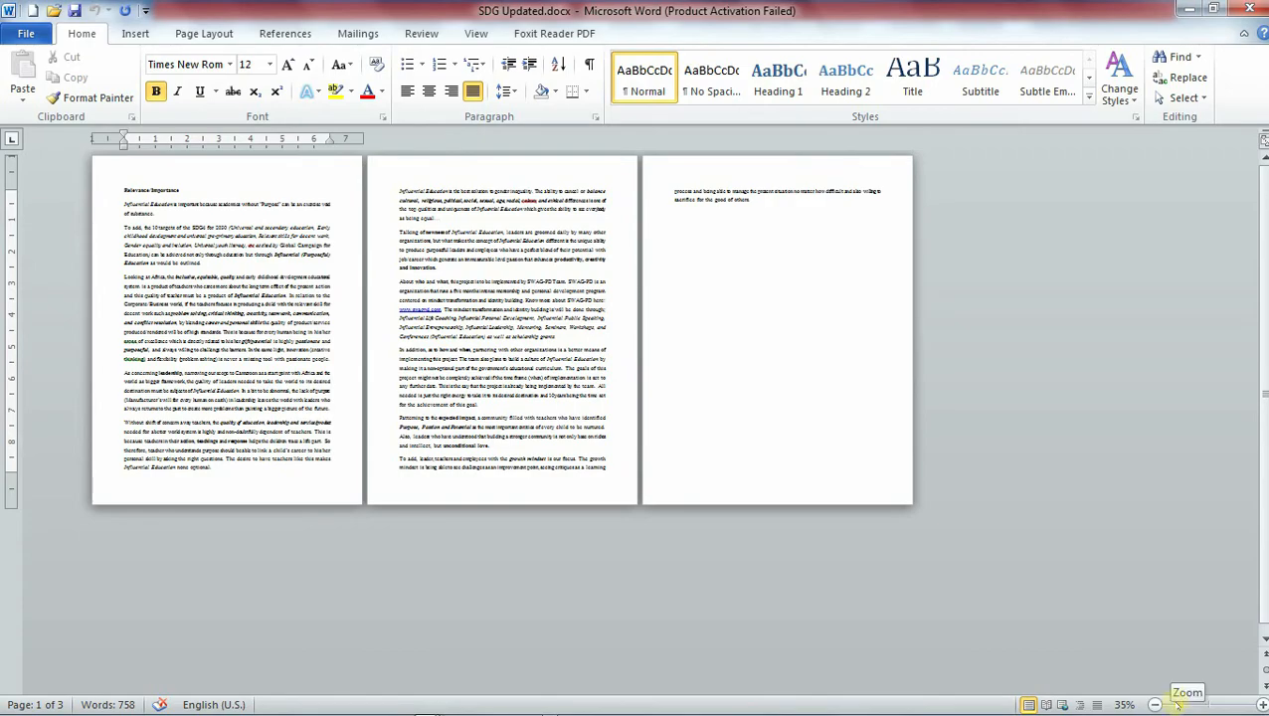
- Raise the document zoom to 156% and 188%, and settle it at 180%
drag(1182, 704, 1213, 704)
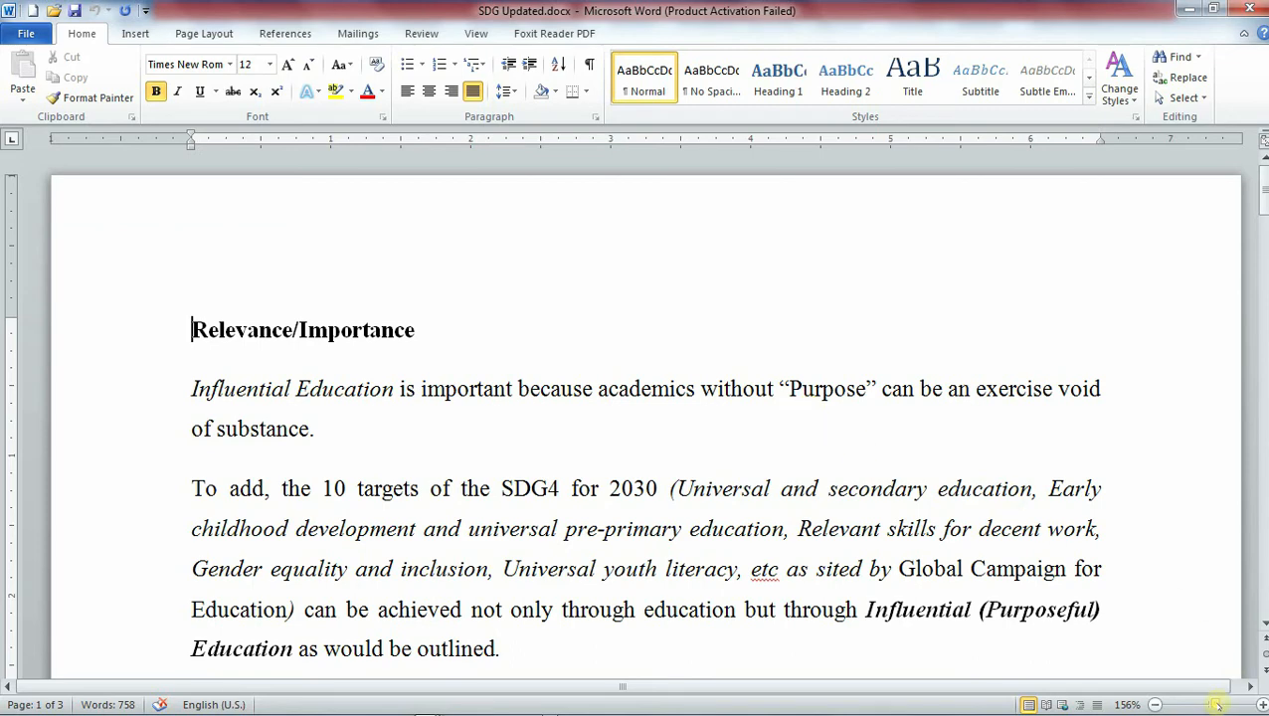
drag(1216, 704, 1220, 705)
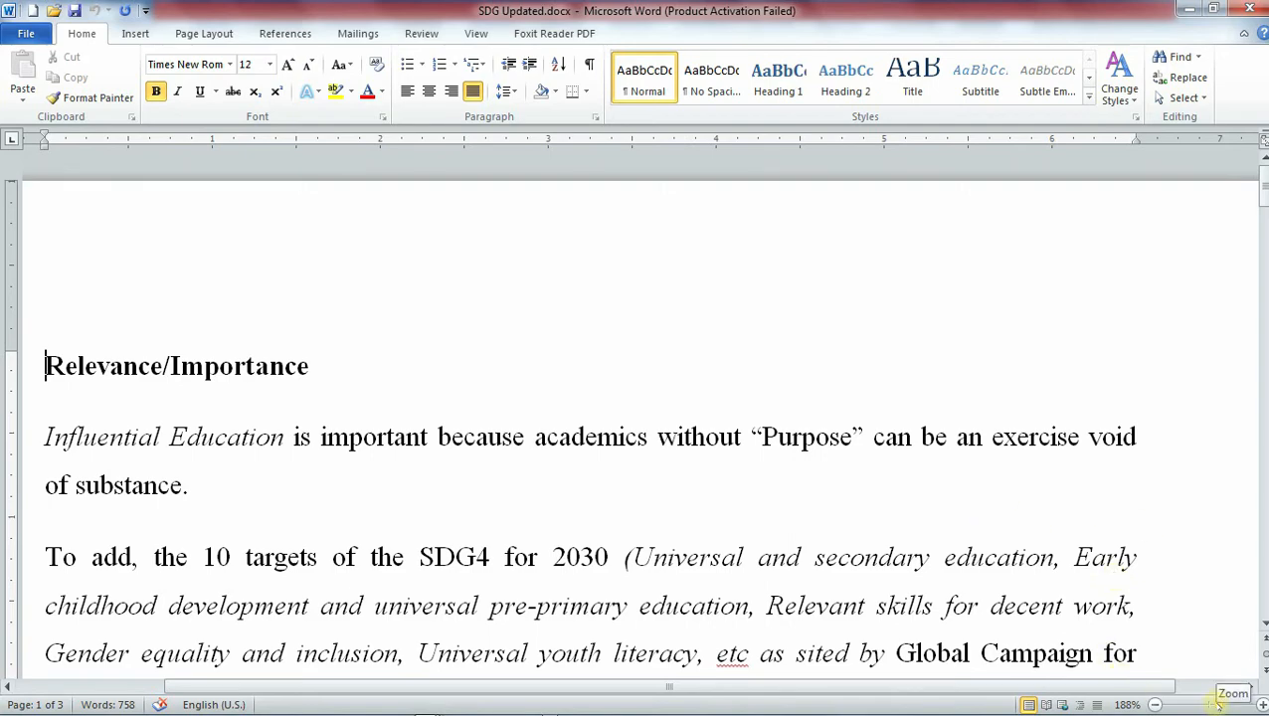
drag(1217, 702, 1217, 704)
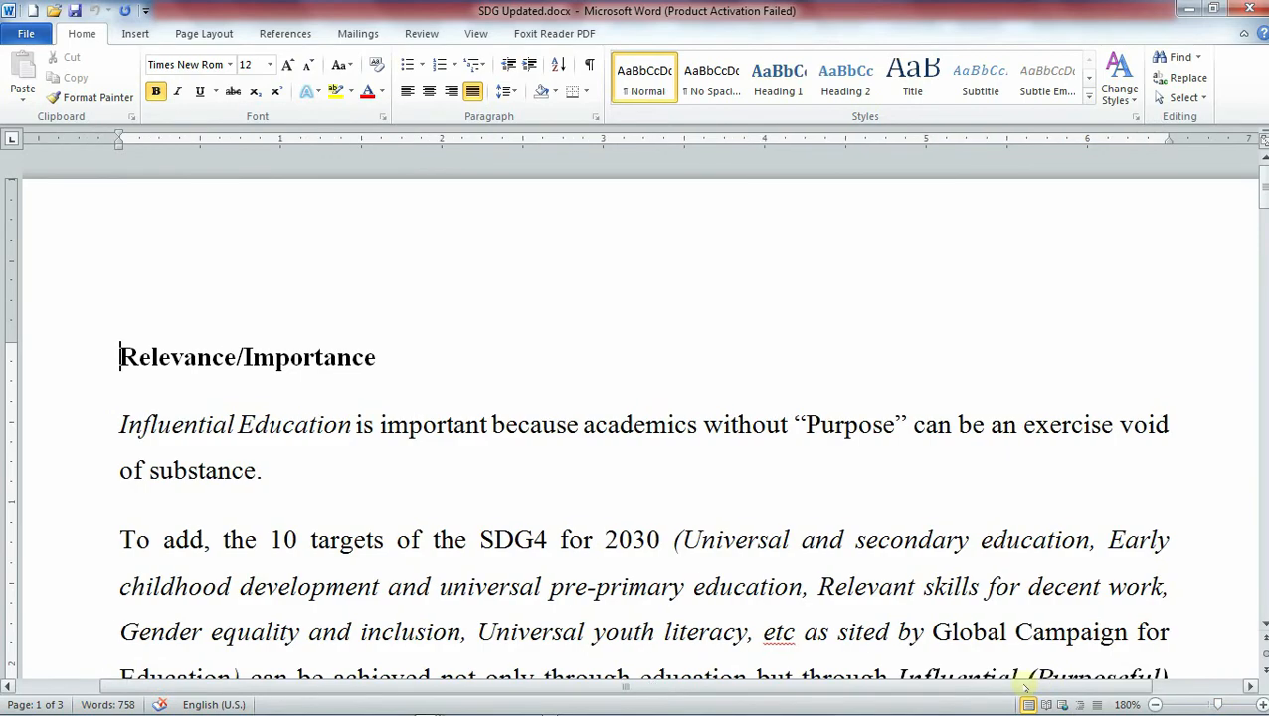
- Select the text from the "Relevance/Importance" heading through "Global Campaign for" and set its font size to 22
scroll(727, 511, down, 1)
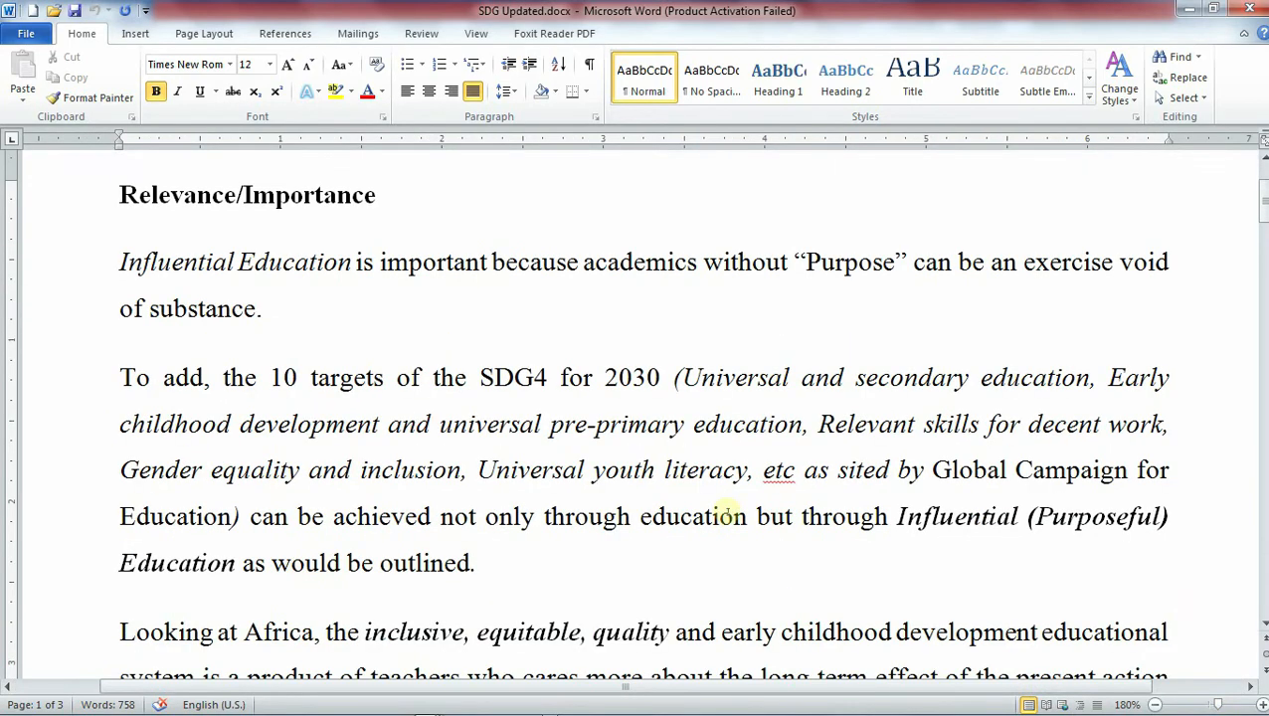
scroll(727, 511, up, 1)
scroll(574, 477, down, 1)
scroll(573, 477, up, 1)
double_click(122, 358)
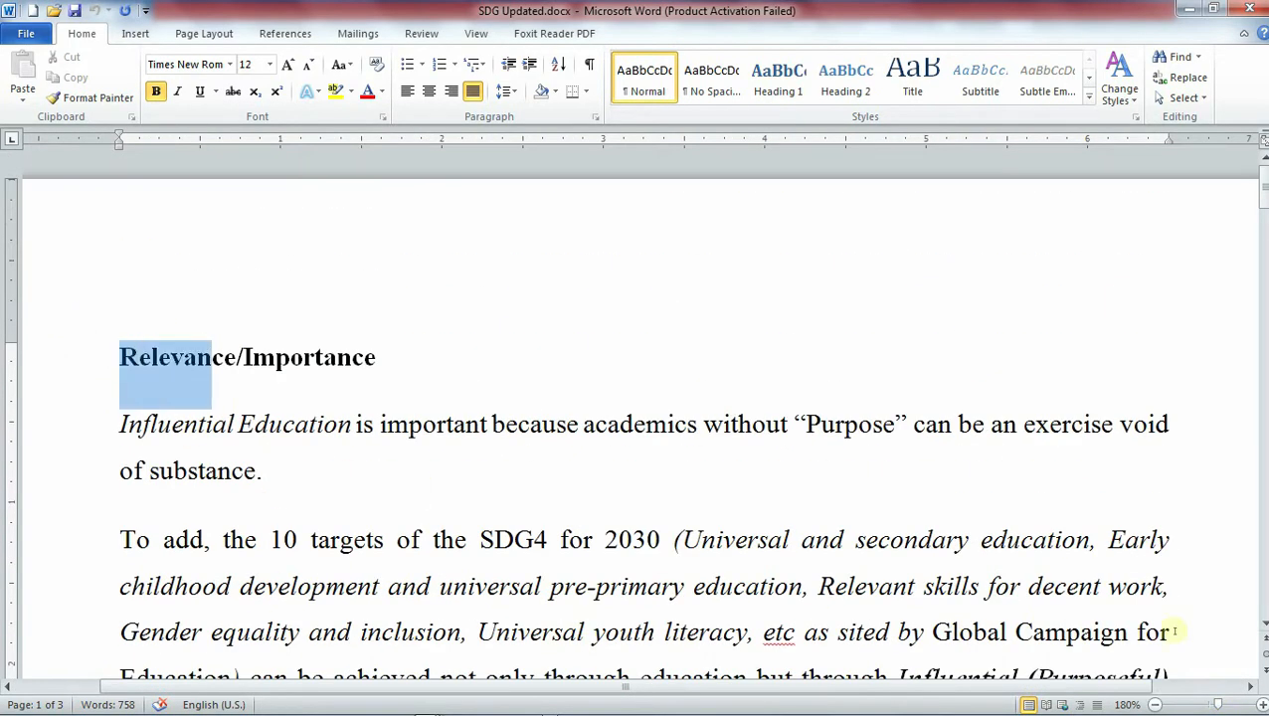
click(699, 564)
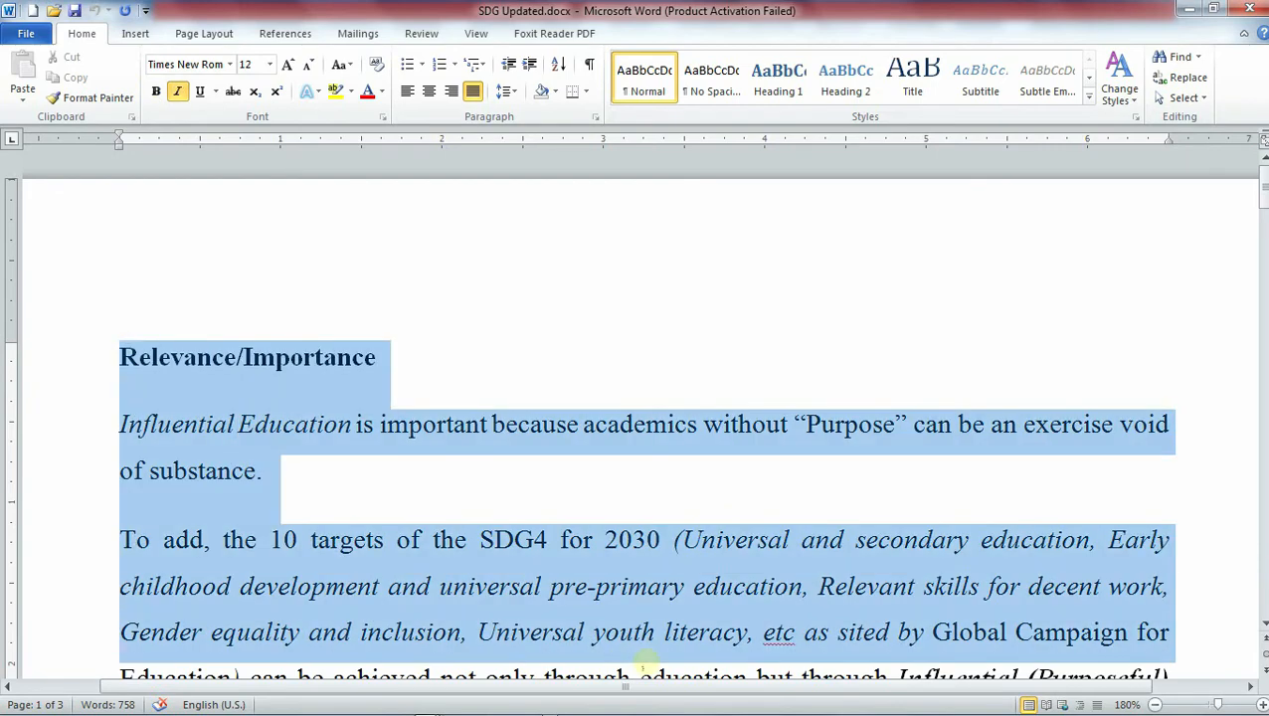
key(ctrl+a)
click(270, 66)
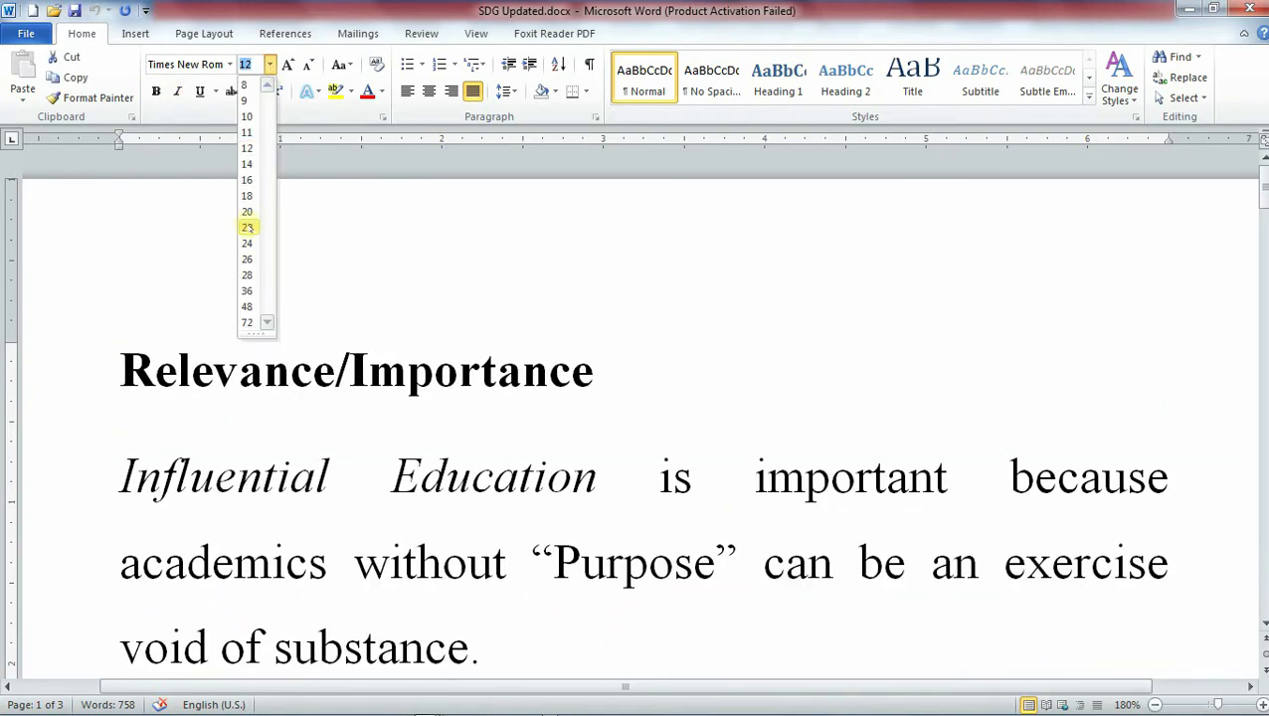
click(247, 227)
click(672, 427)
scroll(688, 434, down, 3)
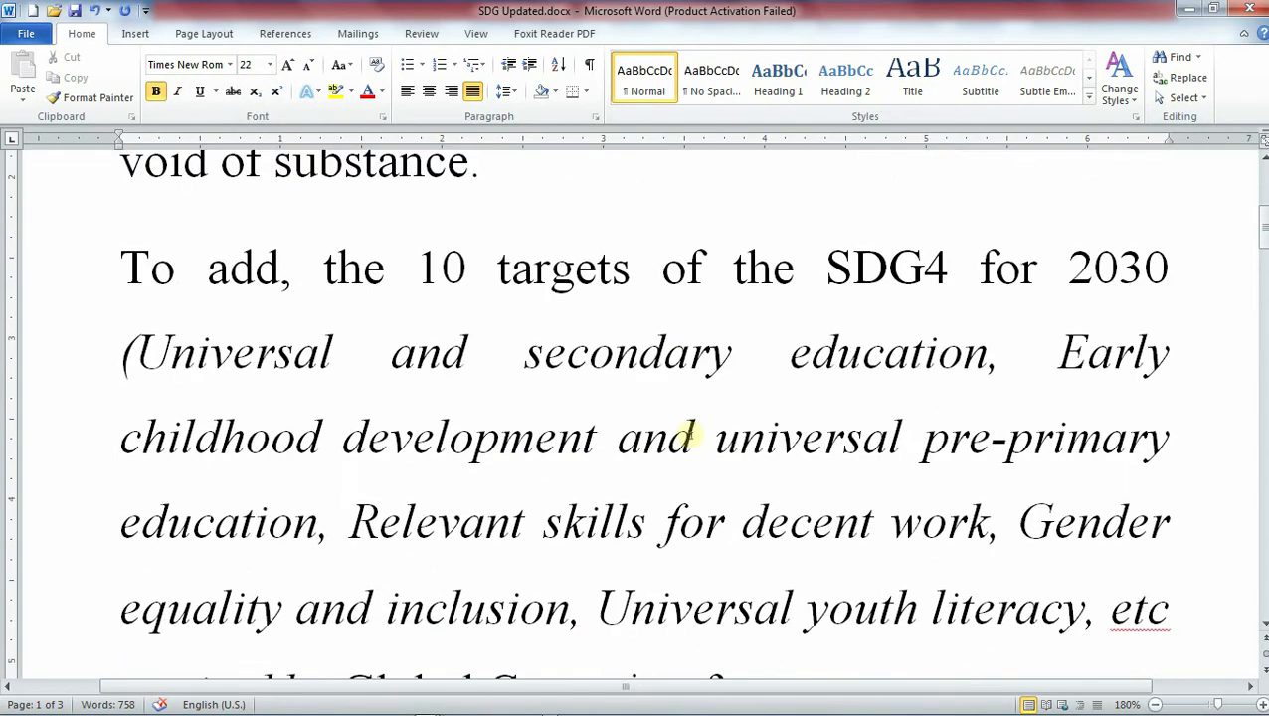
scroll(688, 433, up, 3)
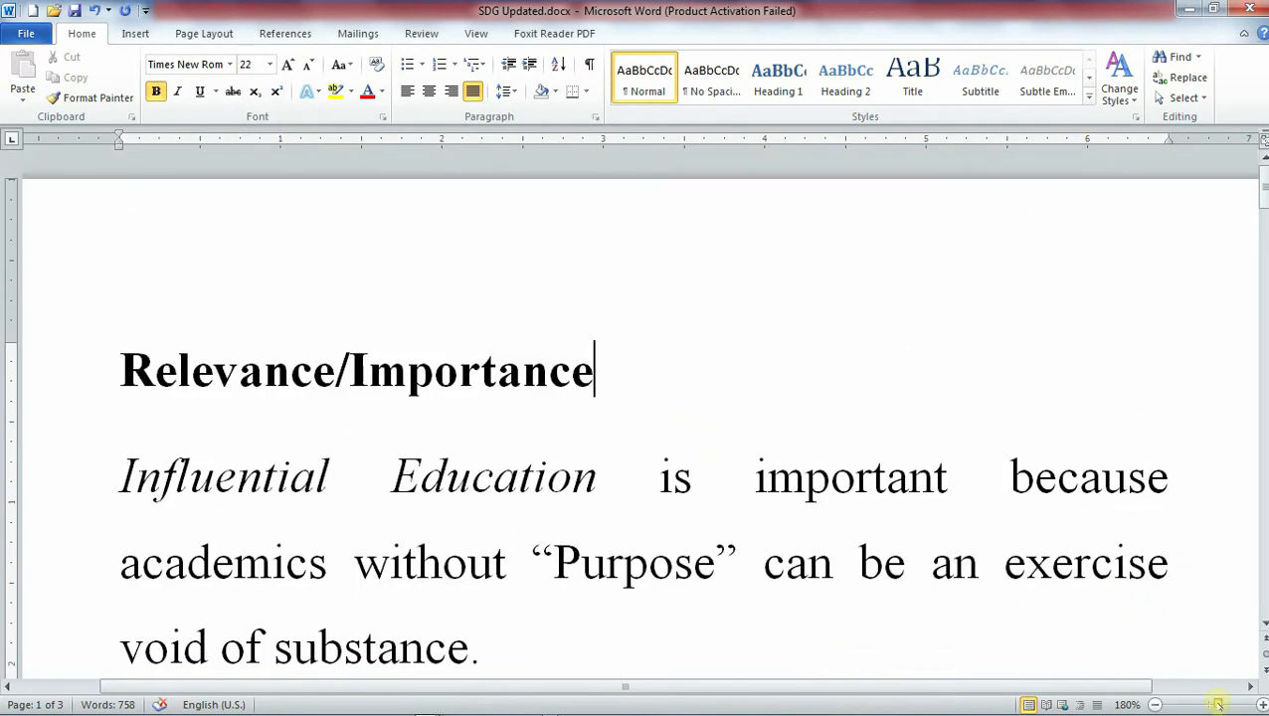
- Reset the zoom to 100% and reduce the text from the heading through "Gender" to font size 12
drag(1216, 704, 1207, 705)
drag(349, 273, 985, 632)
click(269, 64)
click(247, 148)
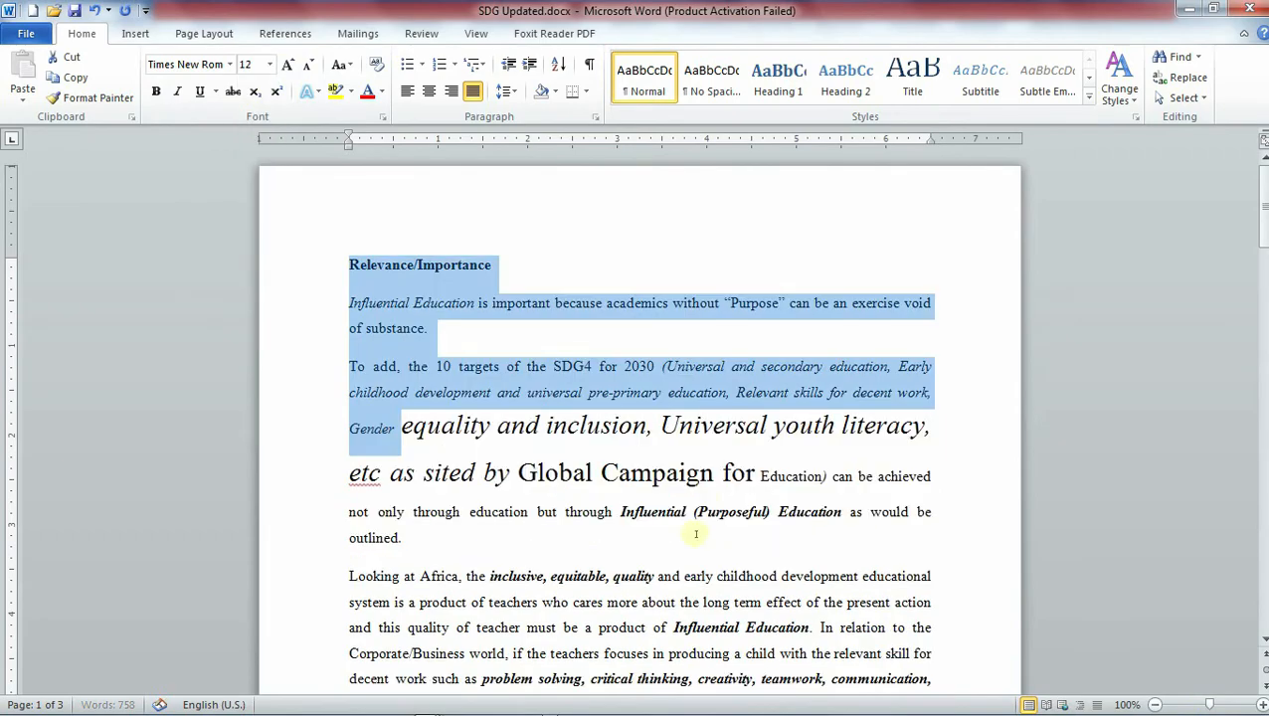
click(695, 534)
scroll(706, 487, down, 3)
scroll(700, 475, up, 3)
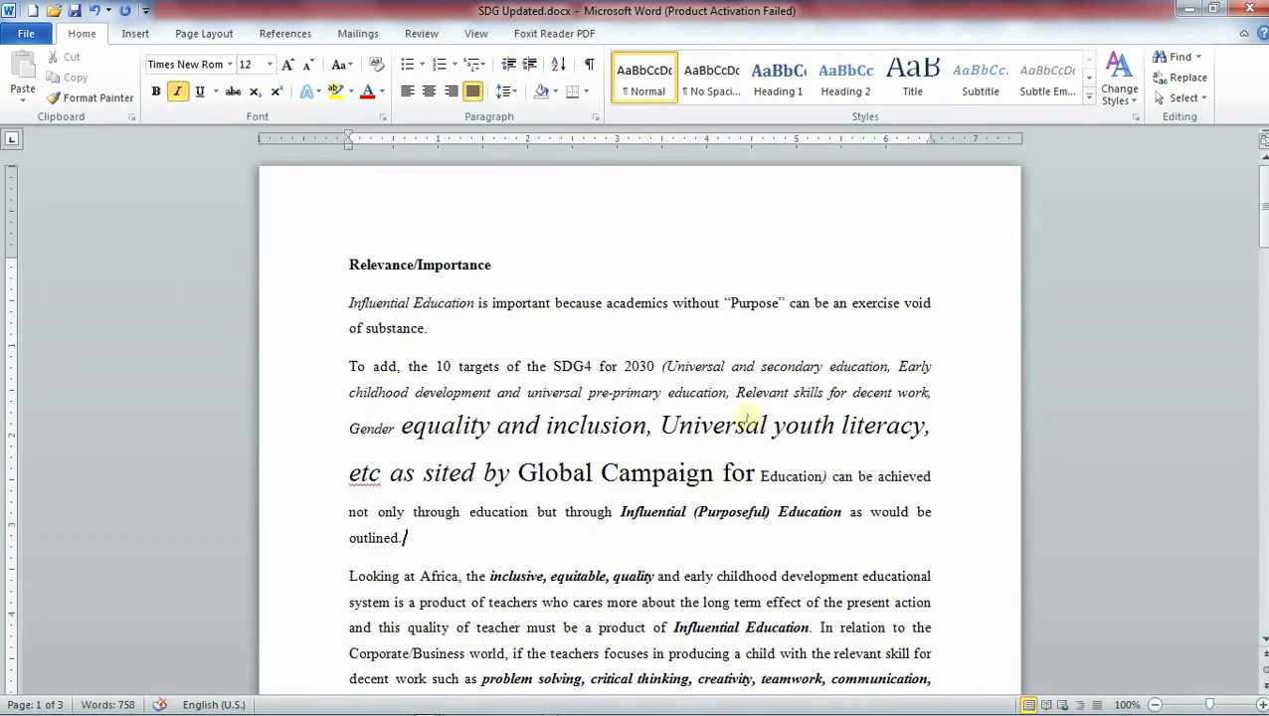
- Page forward through the document to page 3 and return page by page to page 1
mouse_move(1262, 209)
mouse_down()
mouse_move(1262, 517)
mouse_move(1263, 189)
mouse_up()
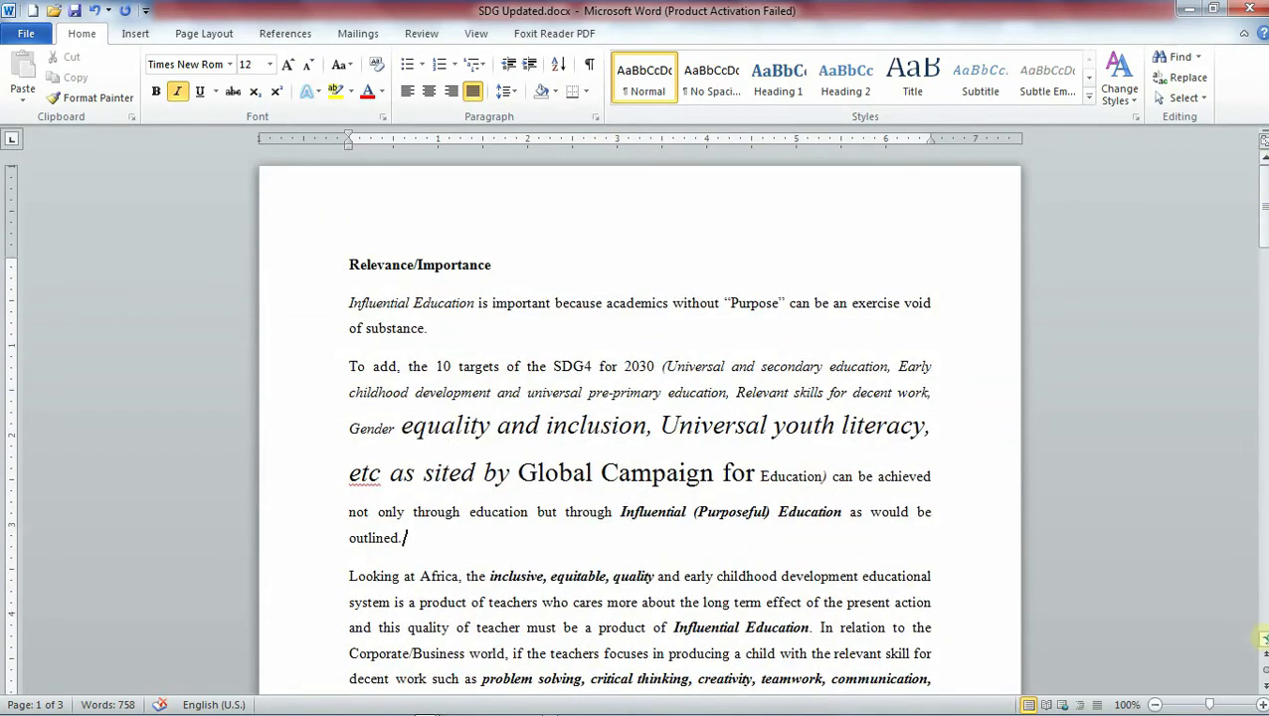
click(1264, 639)
click(1264, 157)
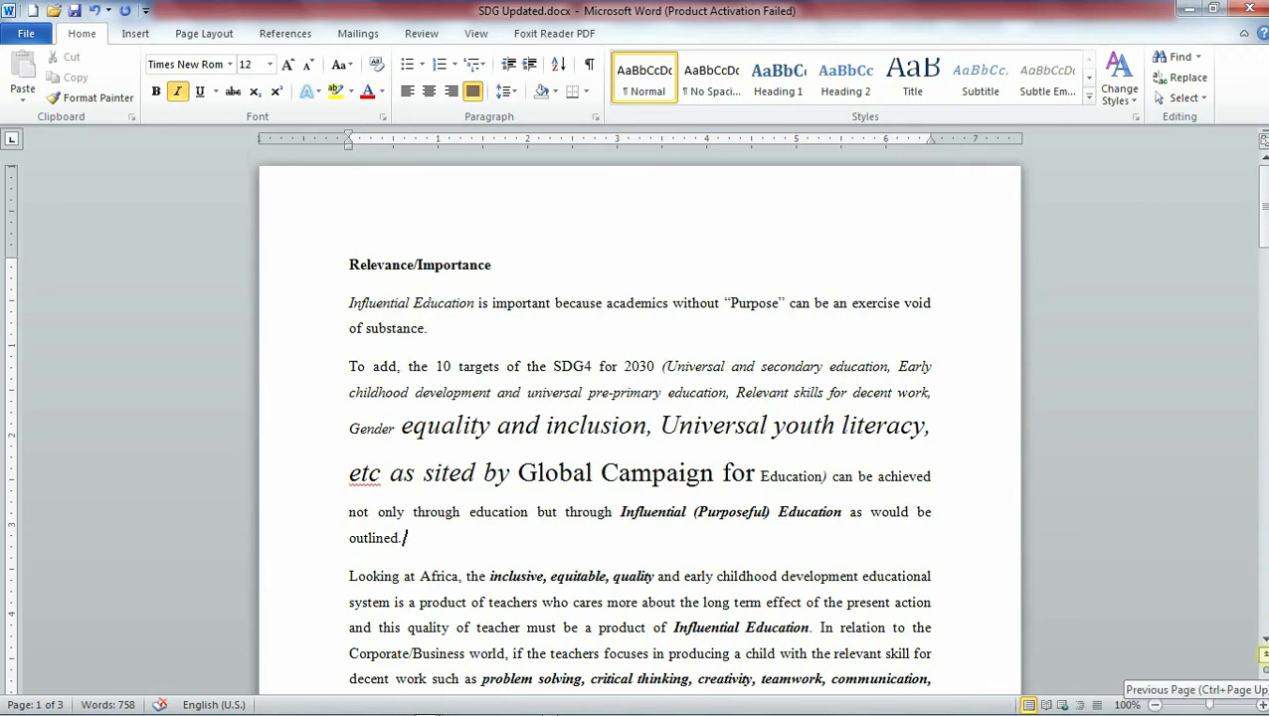
mouse_move(1264, 213)
mouse_down()
mouse_move(1264, 368)
mouse_move(1264, 213)
mouse_up()
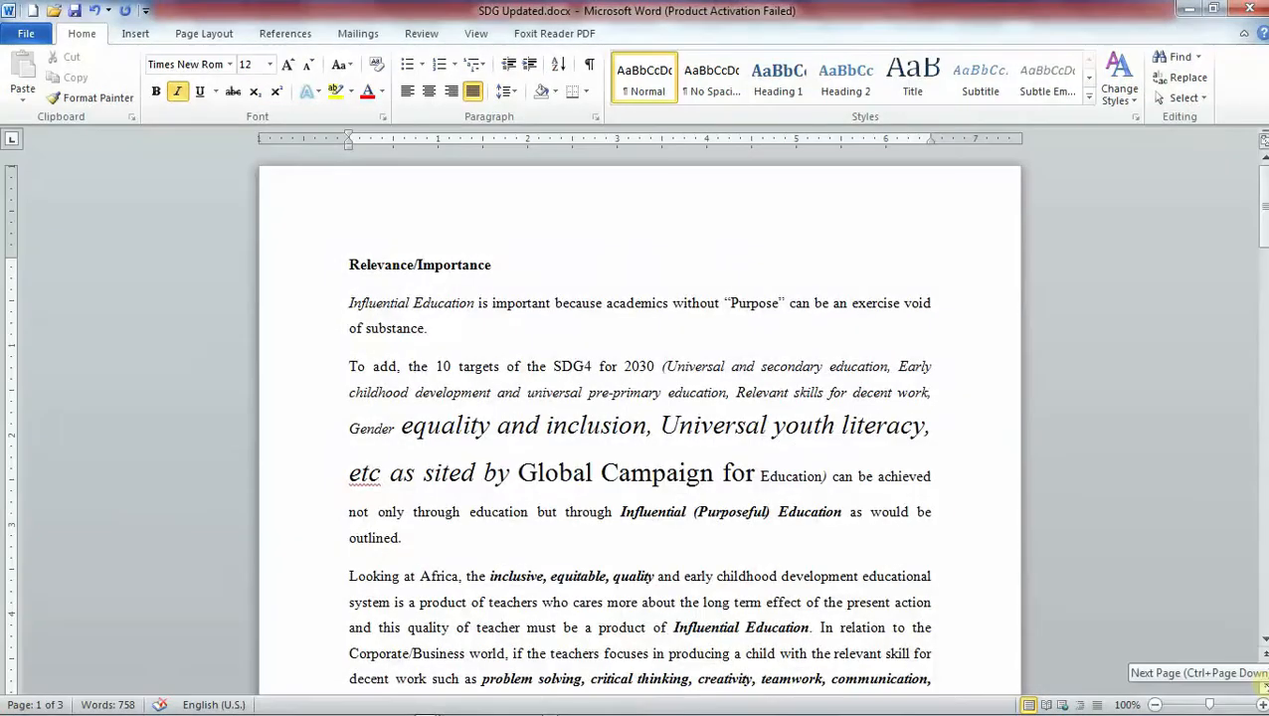
click(1263, 685)
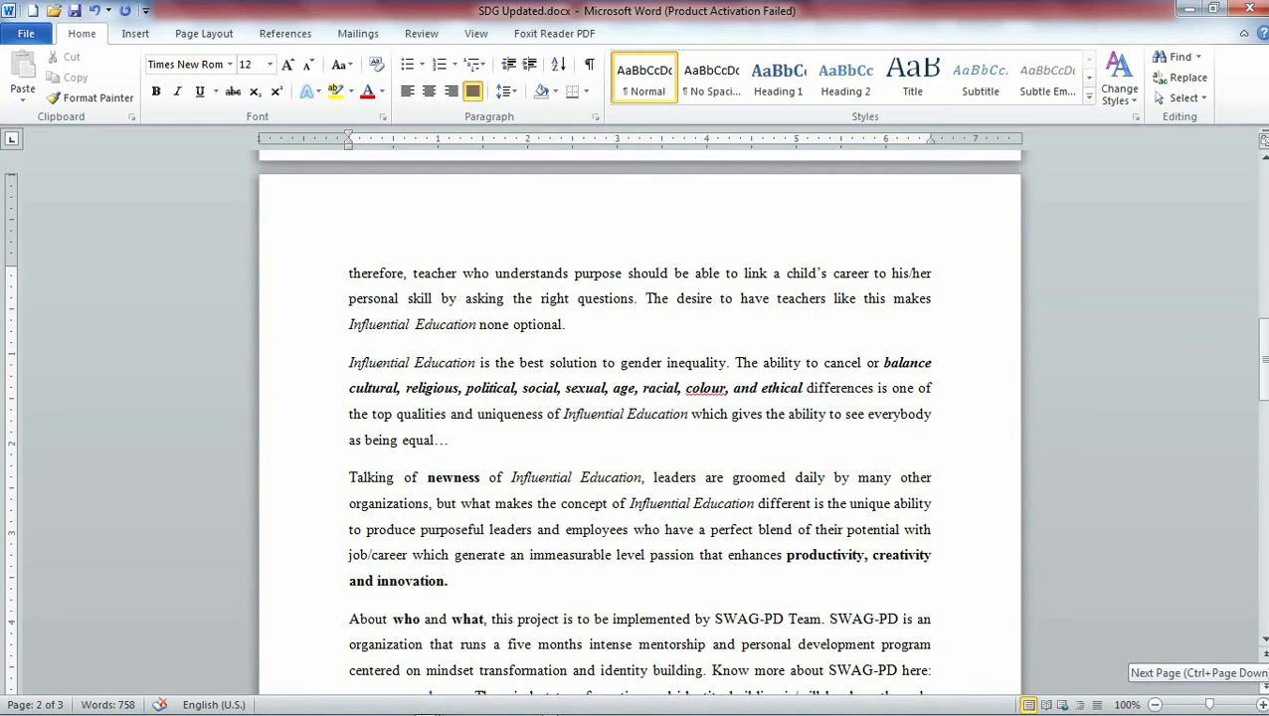
click(1263, 685)
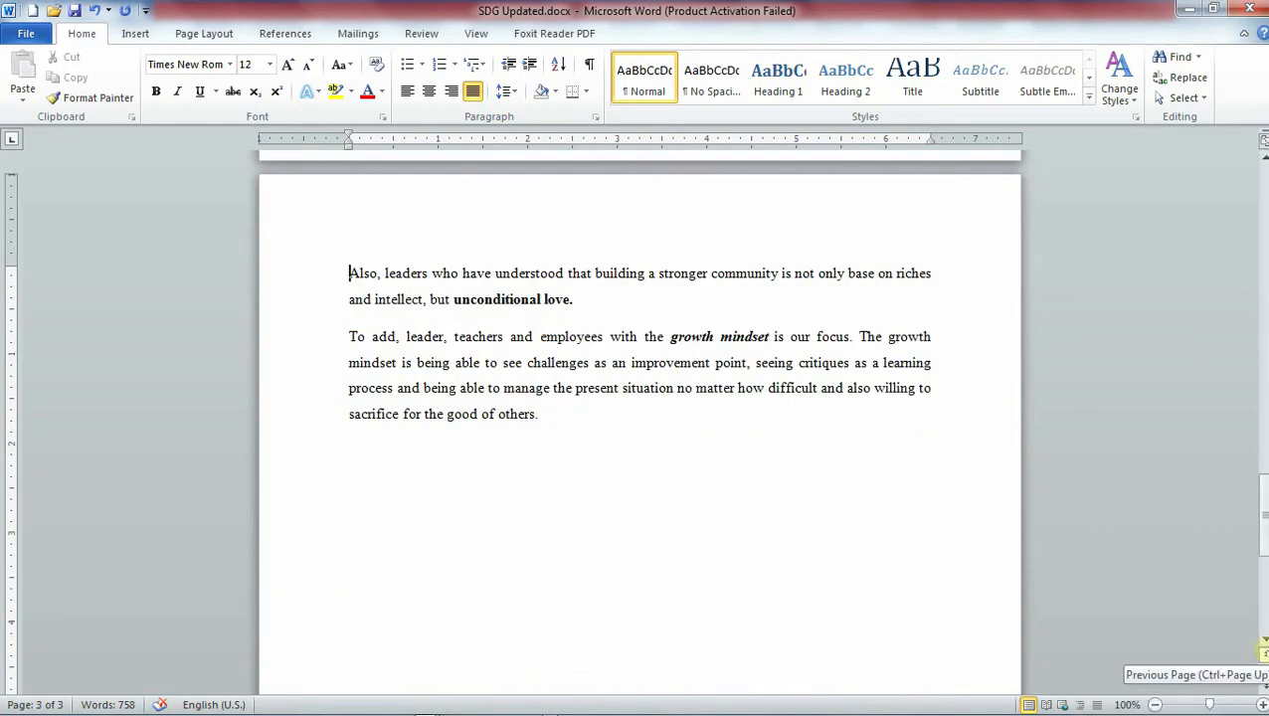
click(1263, 653)
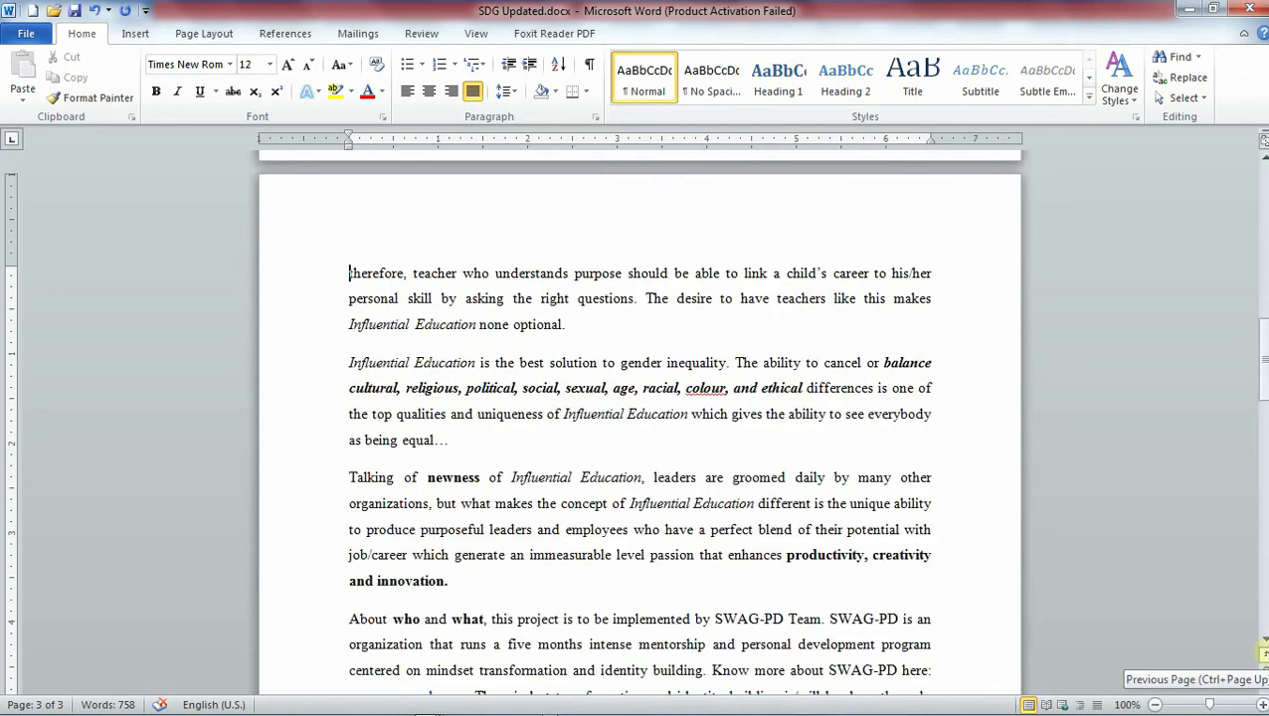
click(1263, 654)
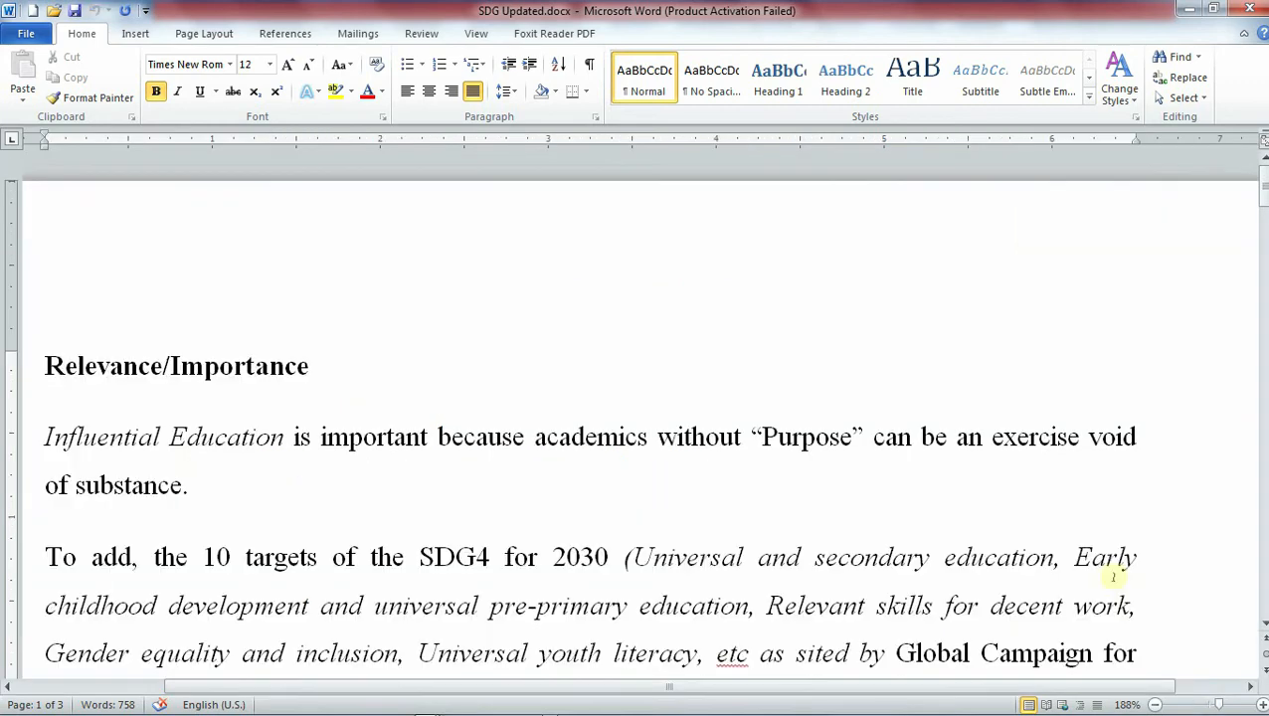
- Reset the document zoom to 100%, raise it to 180%, and look over the enlarged first page
click(1211, 704)
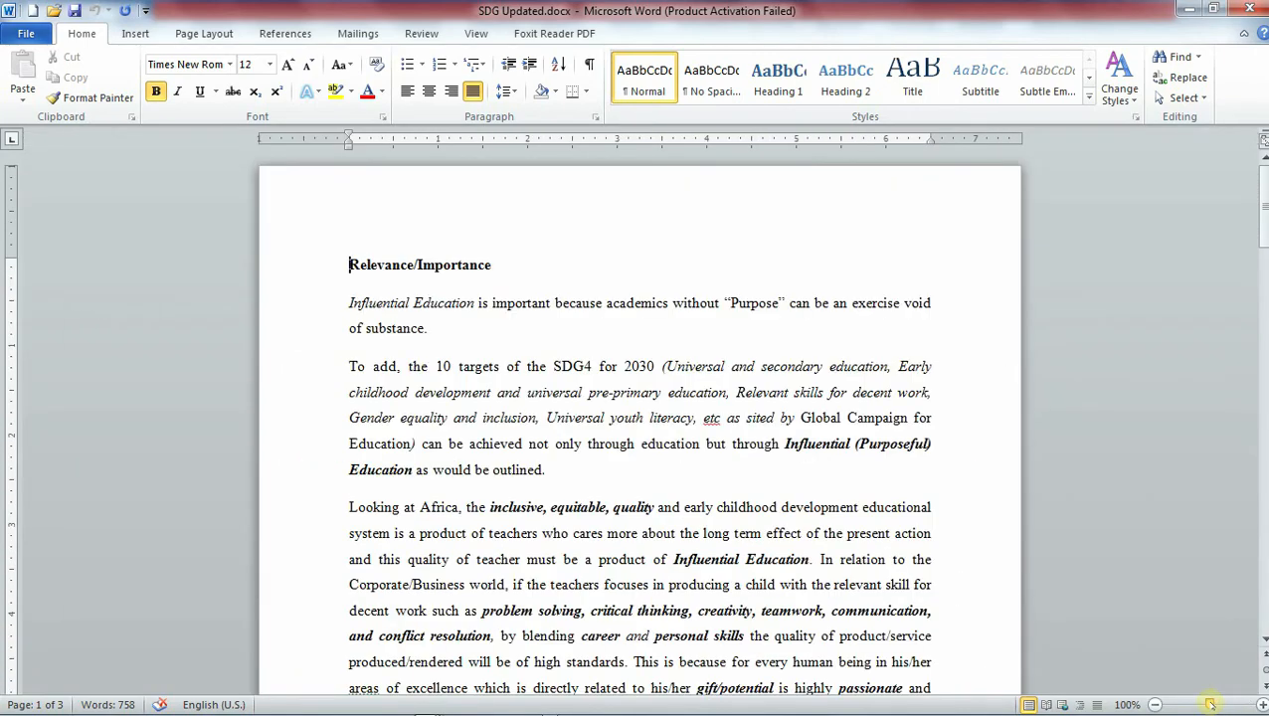
drag(1210, 704, 1217, 704)
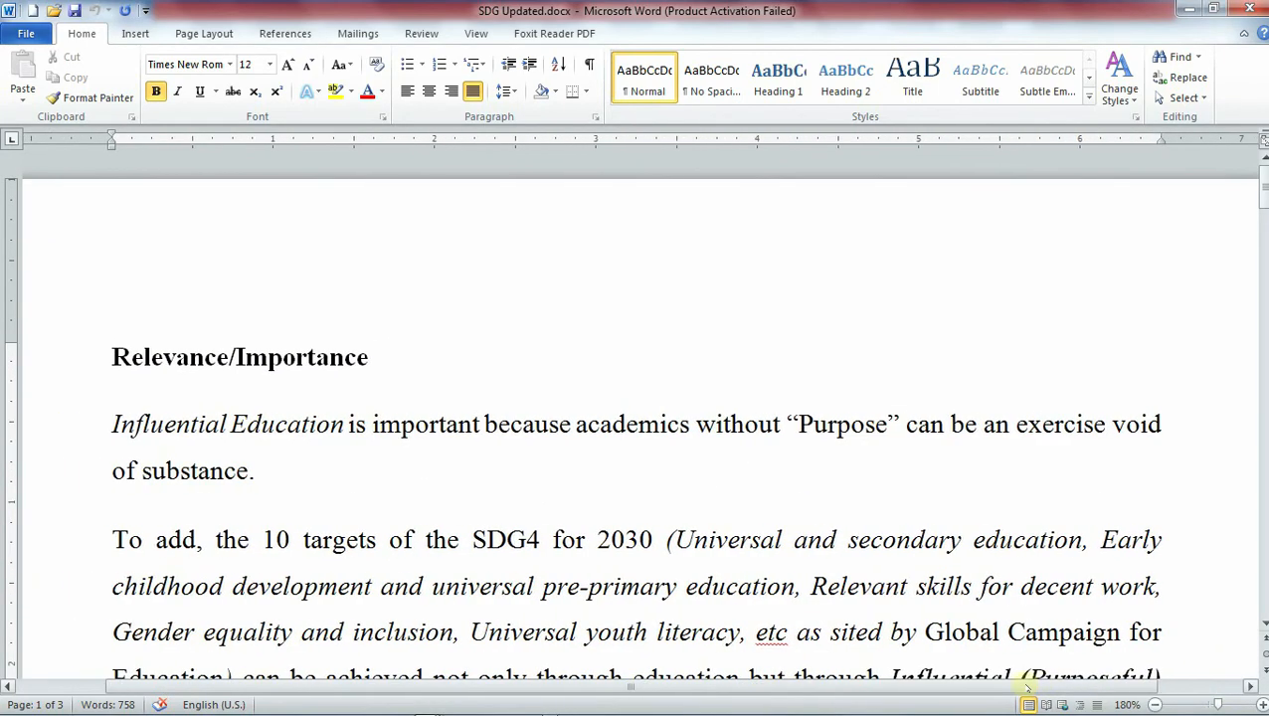
scroll(725, 514, down, 3)
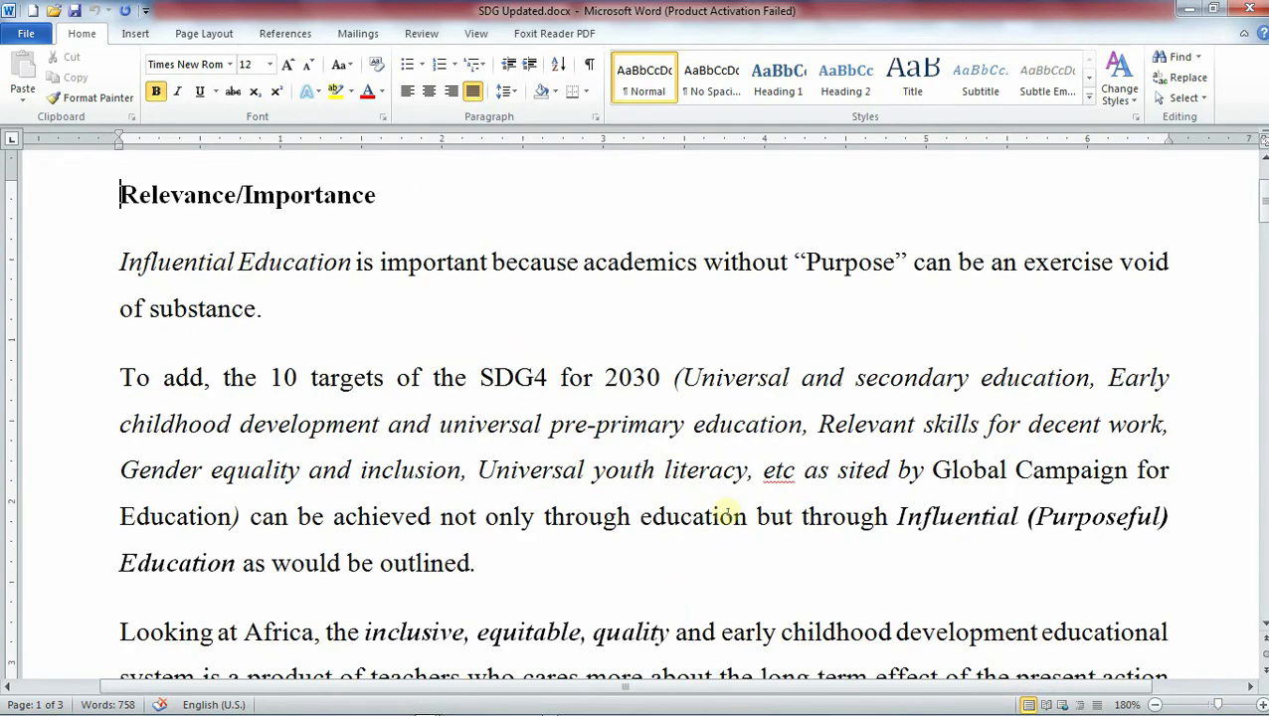
scroll(647, 502, up, 3)
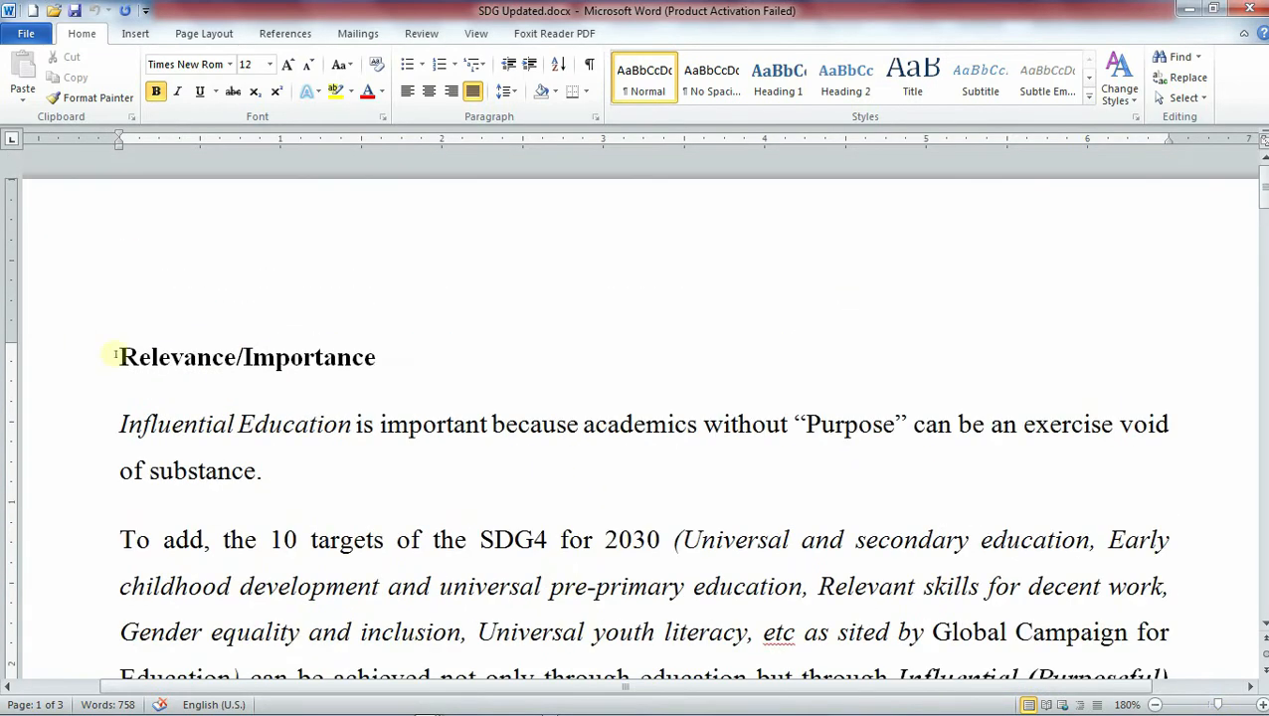
- Set the text from the "Relevance/Importance" heading through "Global Campaign for" to font size 22 and review the enlarged text
drag(117, 354, 212, 358)
click(702, 545)
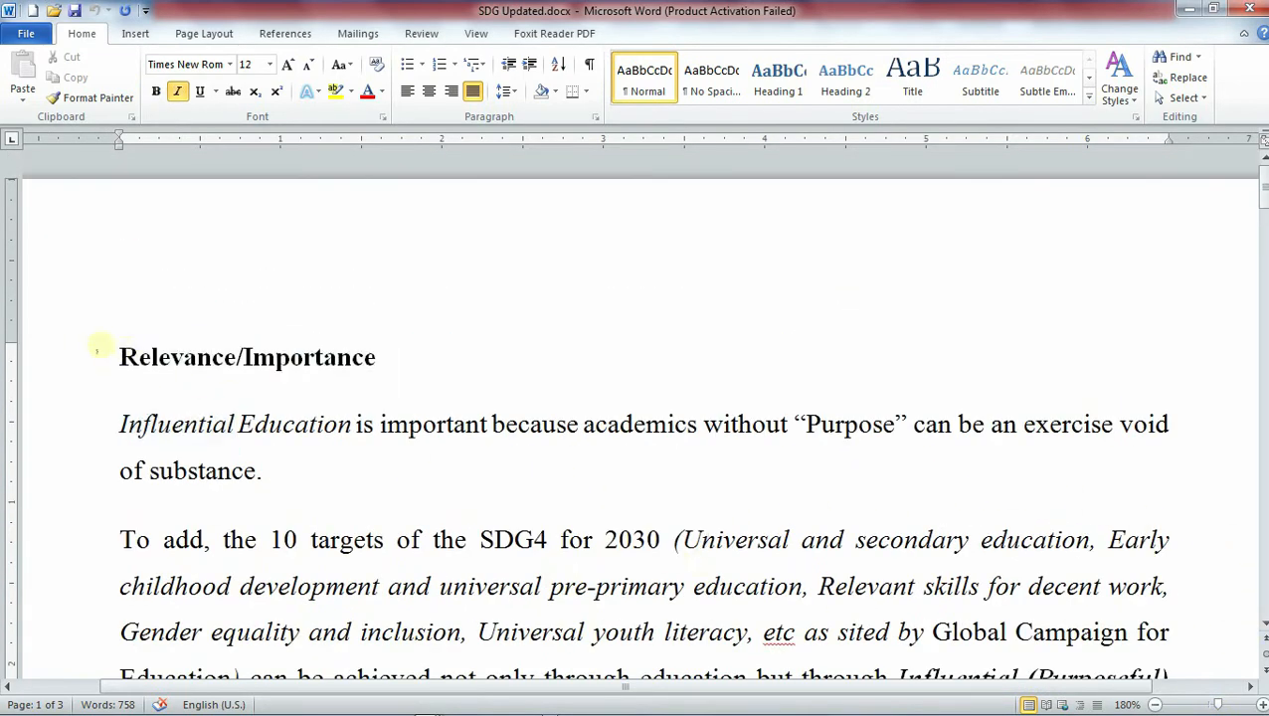
drag(99, 345, 478, 248)
click(268, 64)
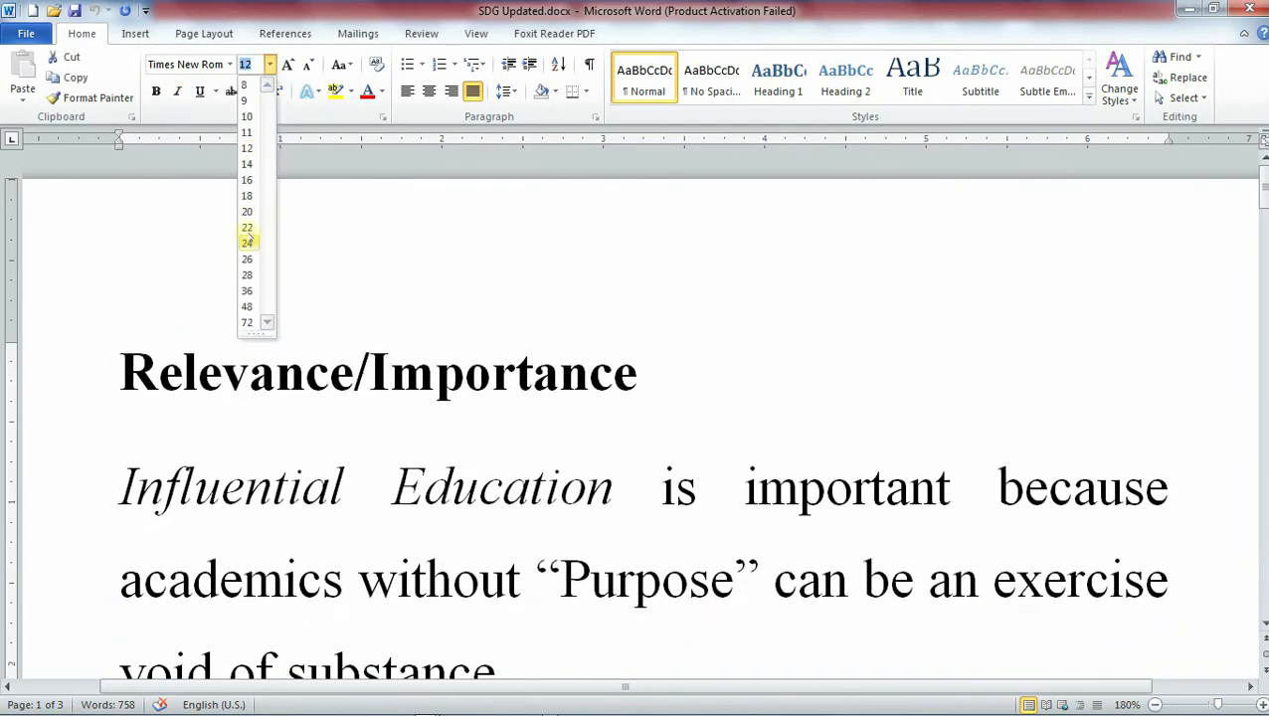
click(249, 226)
click(672, 427)
scroll(689, 432, down, 7)
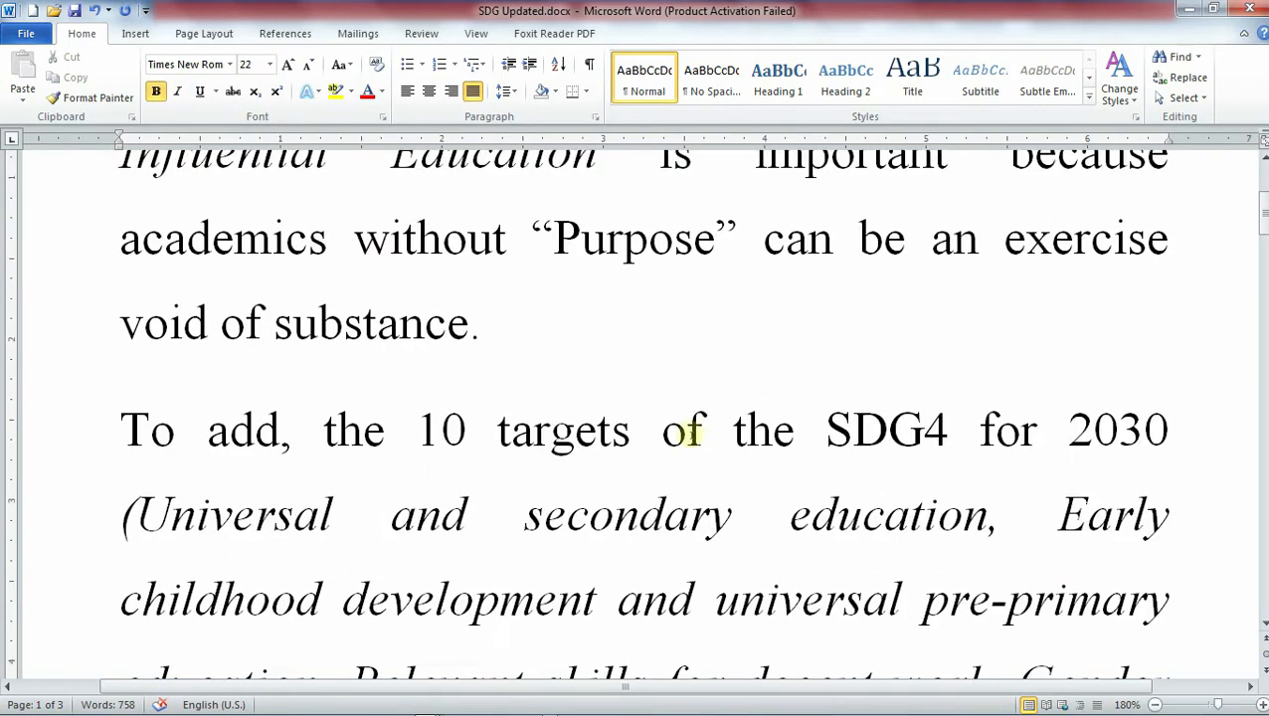
scroll(691, 433, up, 7)
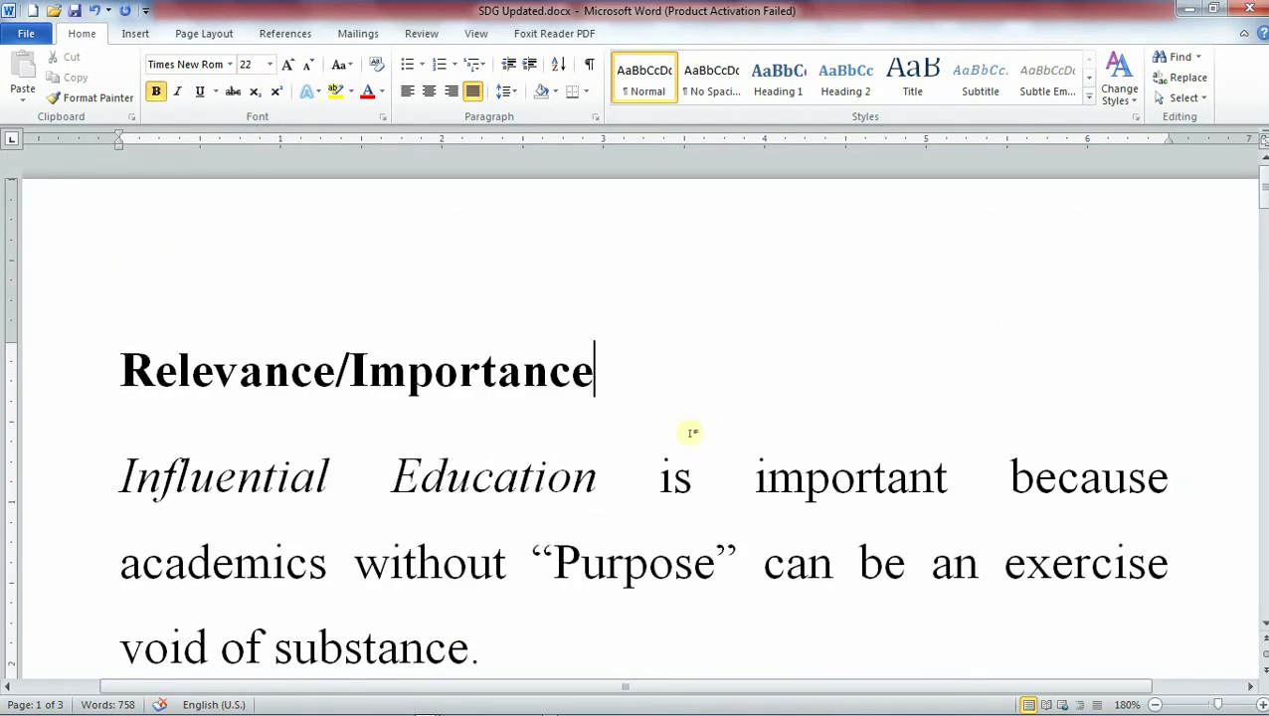
- Return the zoom to 100% and set the text from the heading through "Gender" to font size 12
click(1208, 704)
drag(347, 273, 996, 609)
click(268, 65)
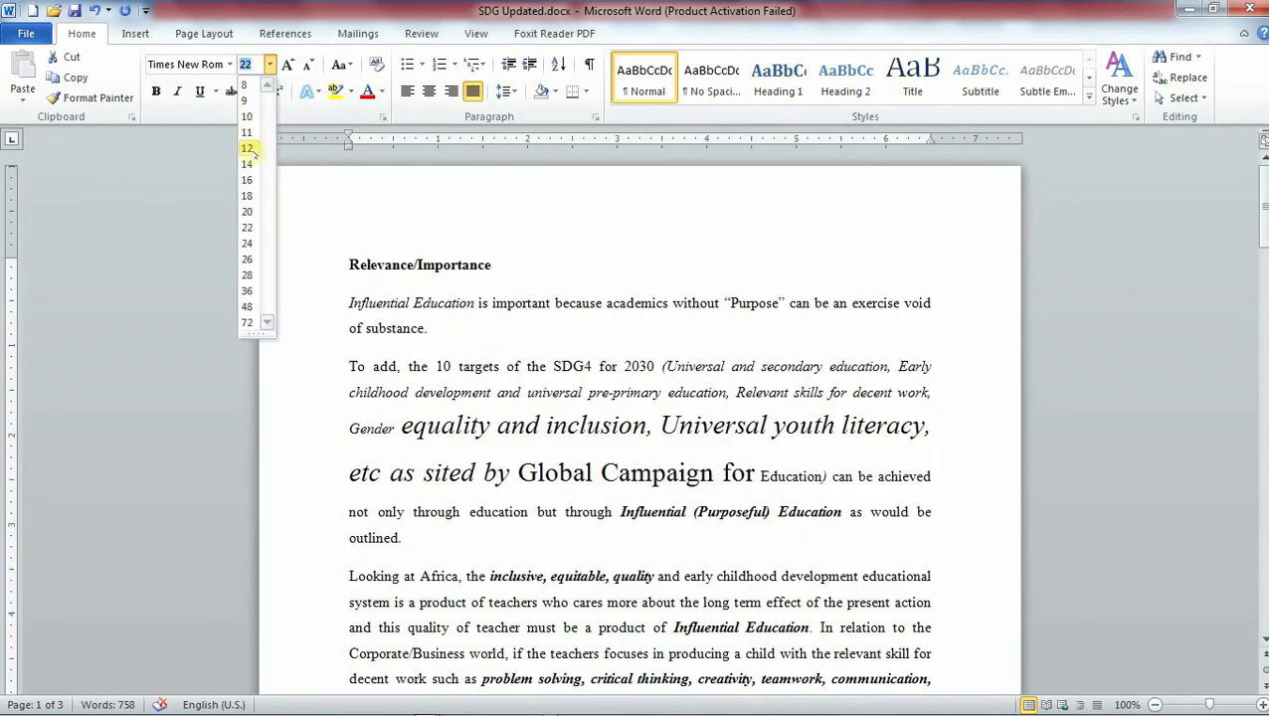
click(248, 147)
click(696, 467)
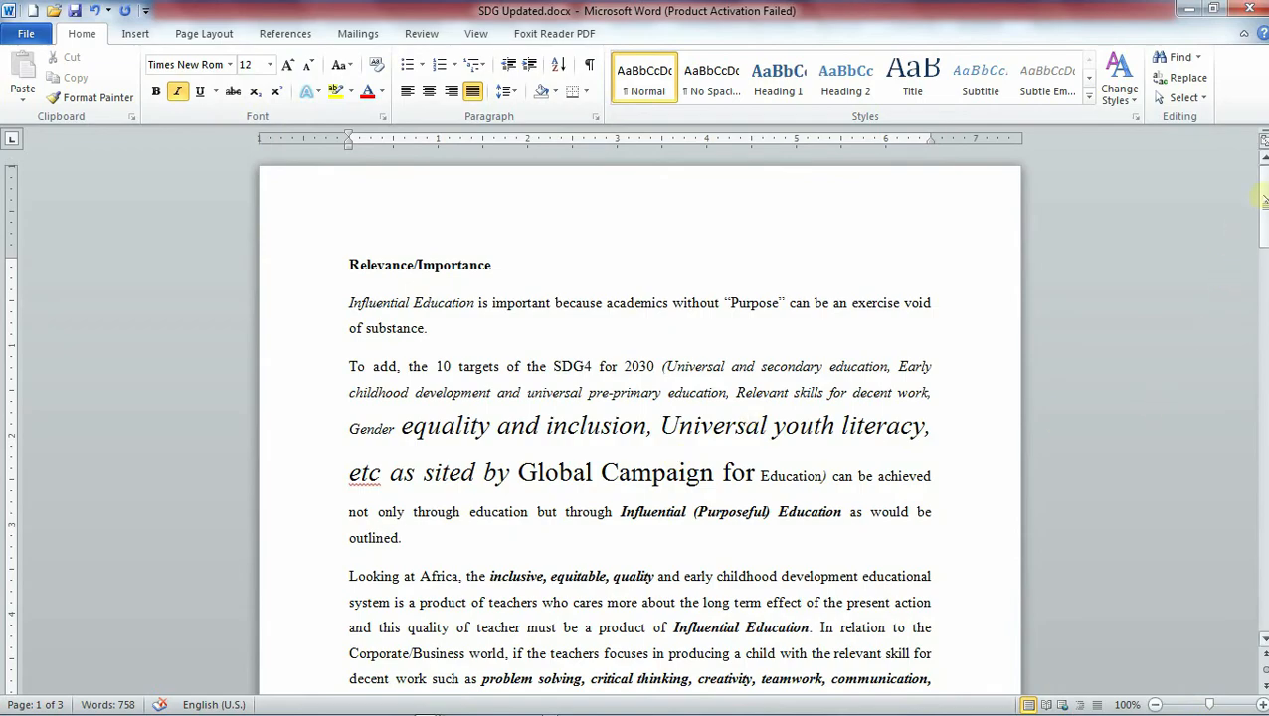
- Step through pages 2 and 3 with the next-page control and go back to page 1 with the previous-page control
mouse_move(1264, 201)
mouse_down()
mouse_move(1264, 569)
mouse_move(1264, 189)
mouse_move(1264, 212)
mouse_up()
click(1264, 639)
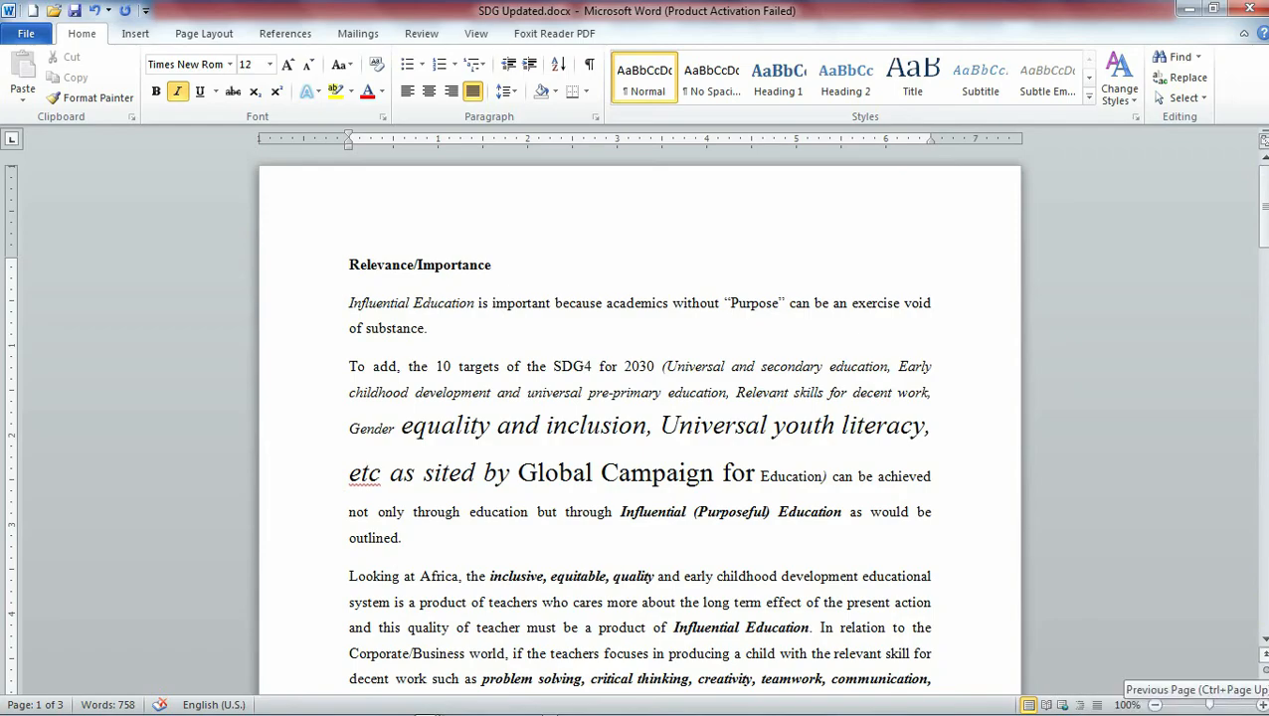
mouse_move(1263, 221)
mouse_down()
mouse_move(1263, 298)
mouse_move(1263, 214)
mouse_up()
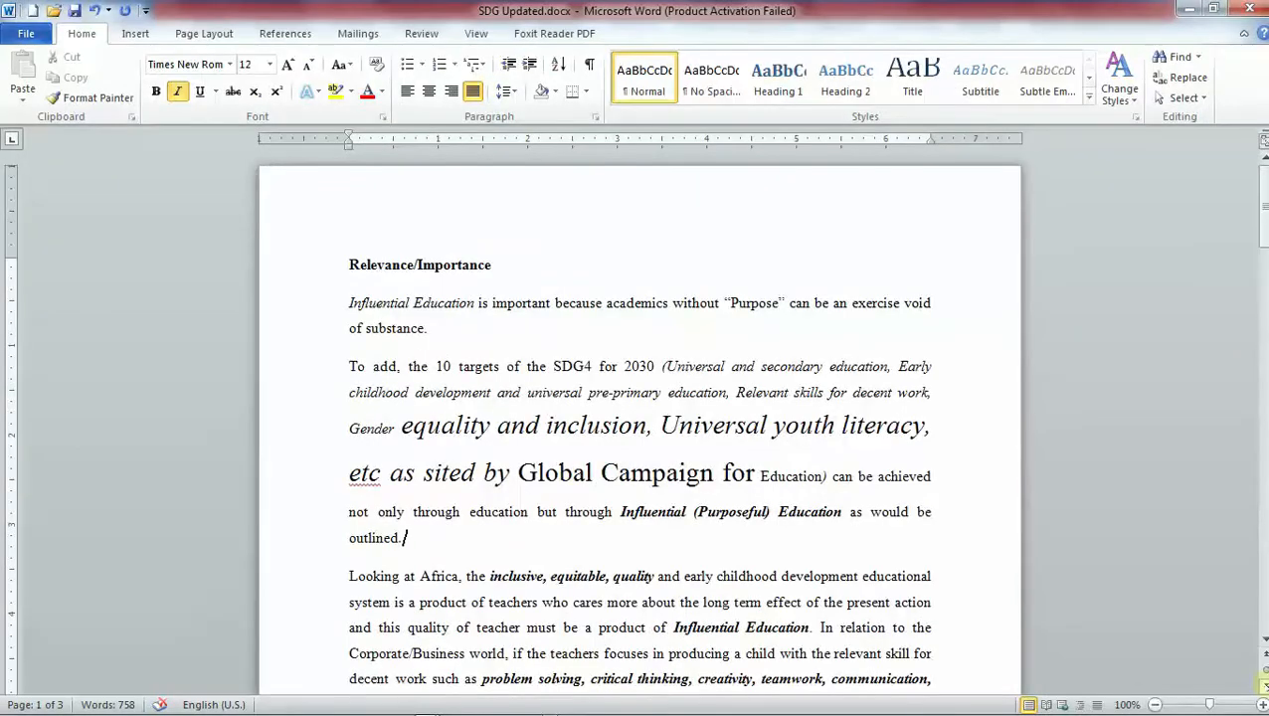
click(1261, 684)
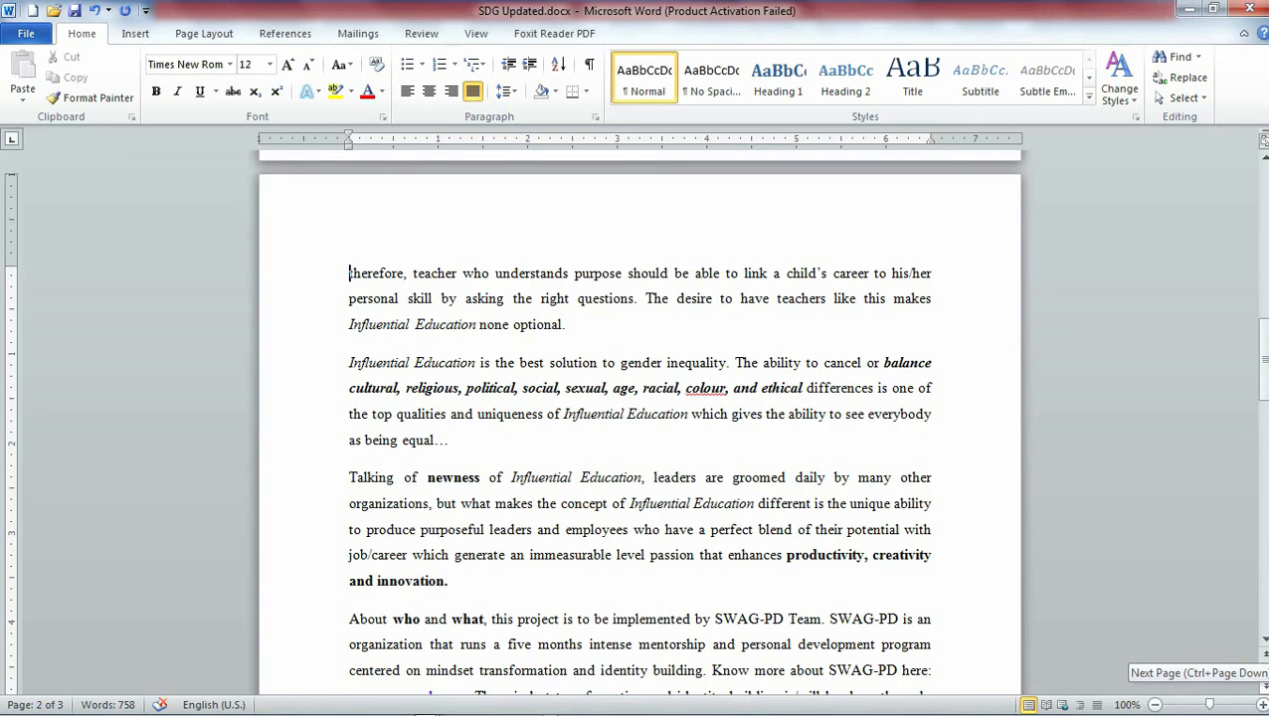
click(1261, 685)
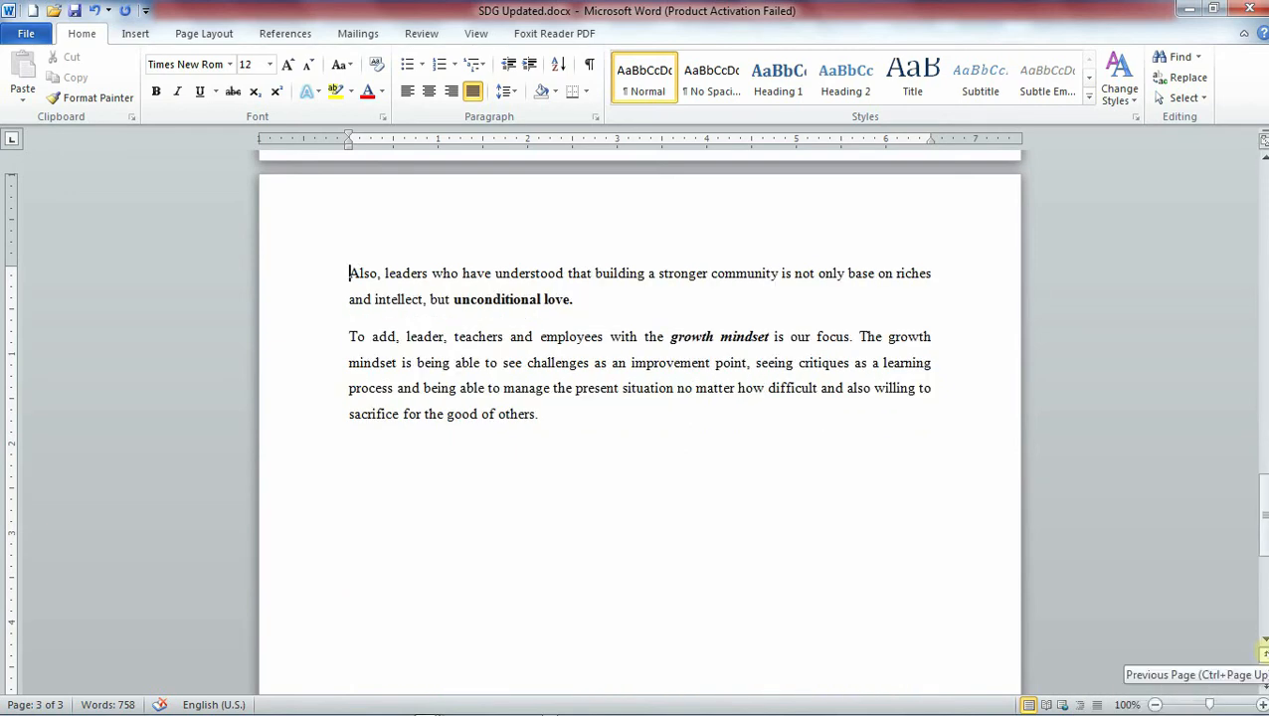
click(1263, 653)
click(1263, 654)
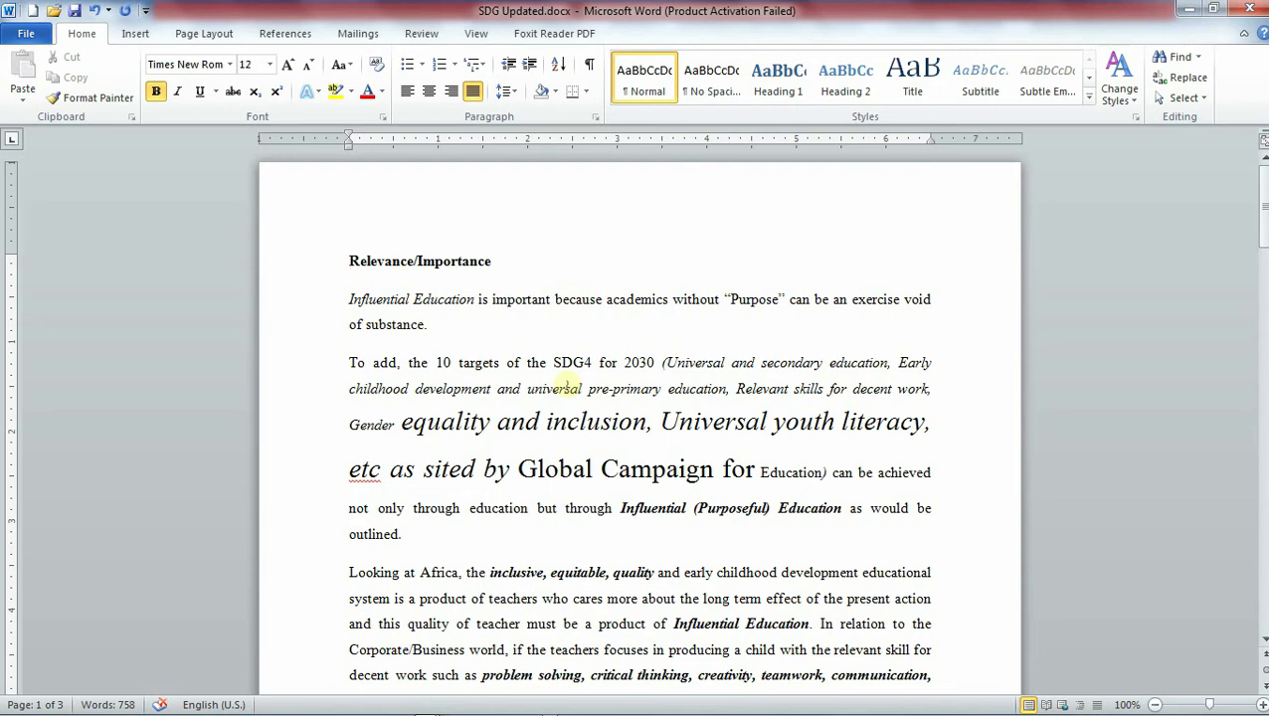
mouse_move(749, 708)
click(600, 703)
click(1054, 111)
click(597, 699)
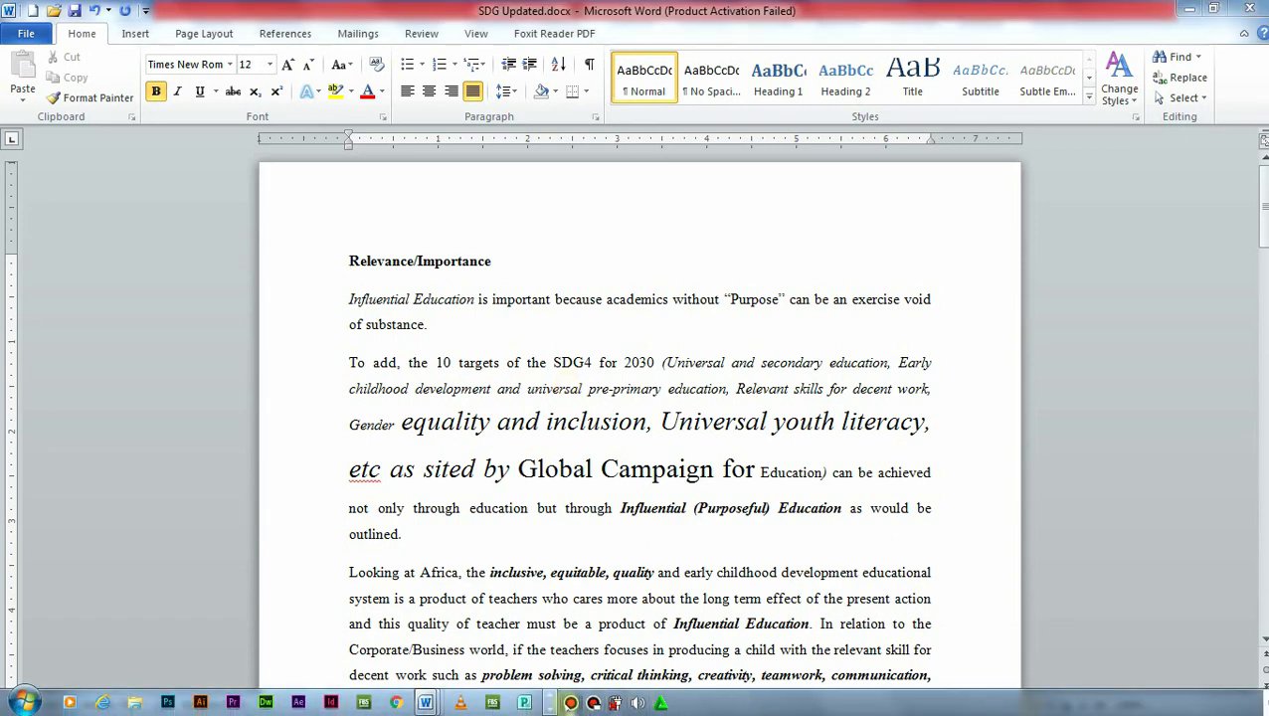
click(1052, 108)
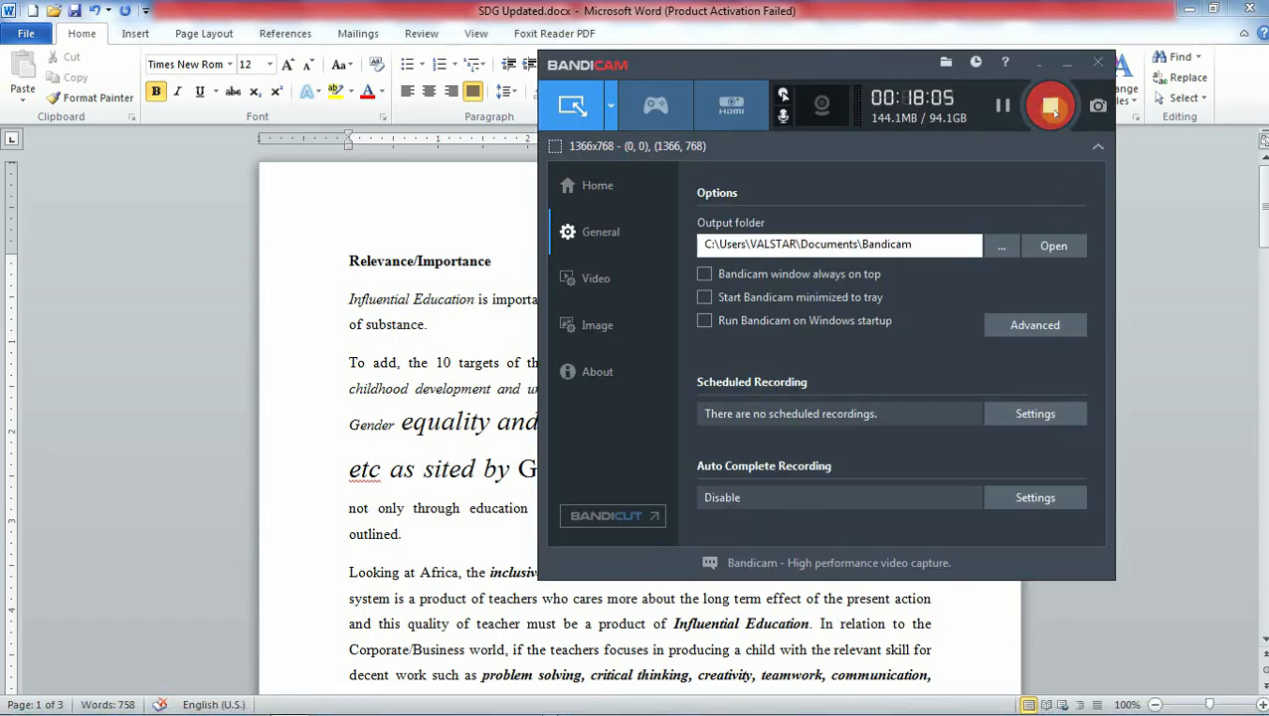